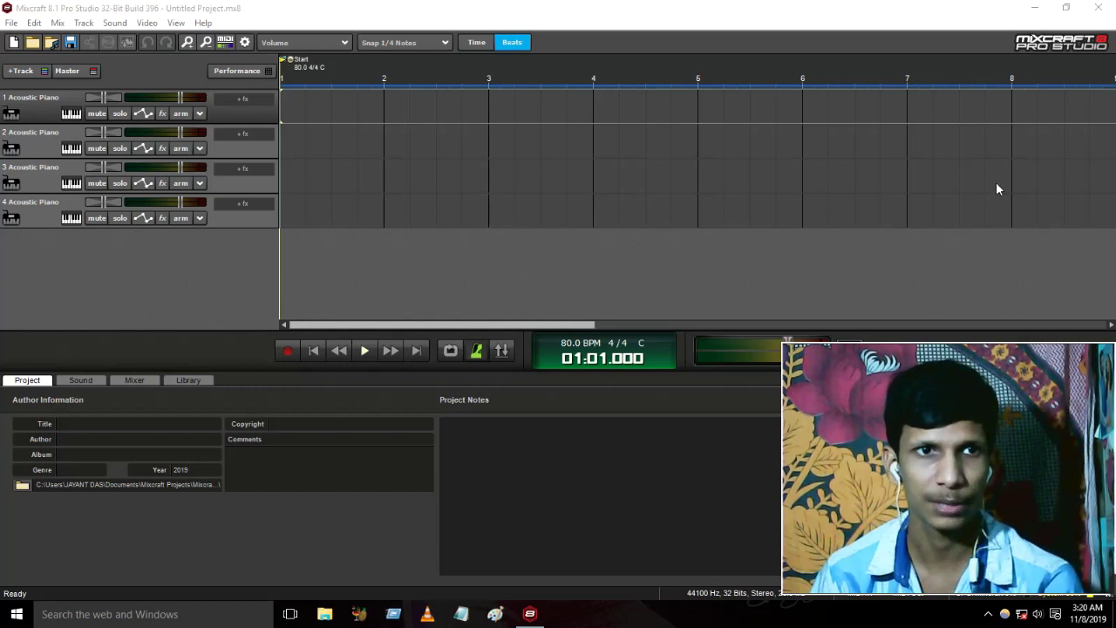
Open the instrument selection for track 1 and enlarge its window to show more categories and presets.
click(48, 12)
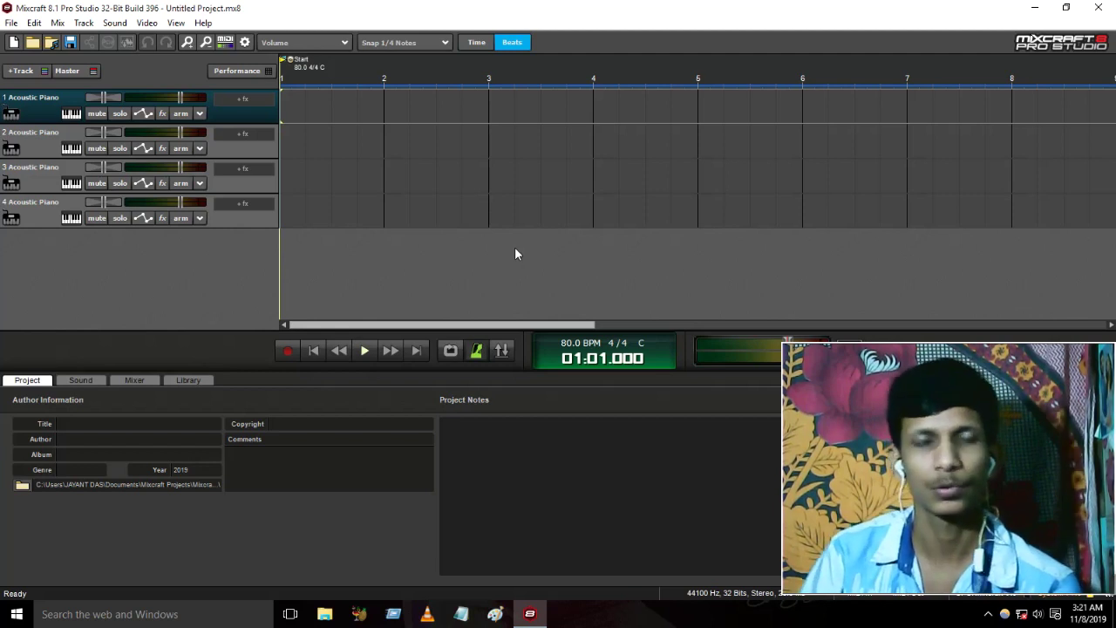
click(70, 116)
drag(416, 64, 412, 147)
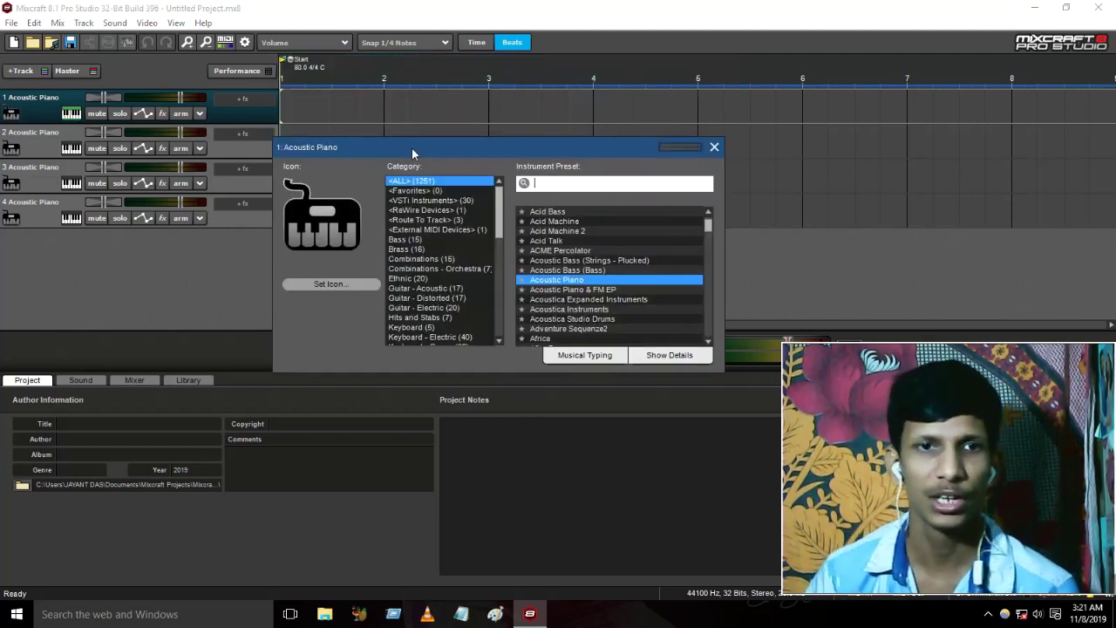
drag(412, 149, 290, 122)
drag(601, 343, 603, 542)
drag(603, 476, 724, 479)
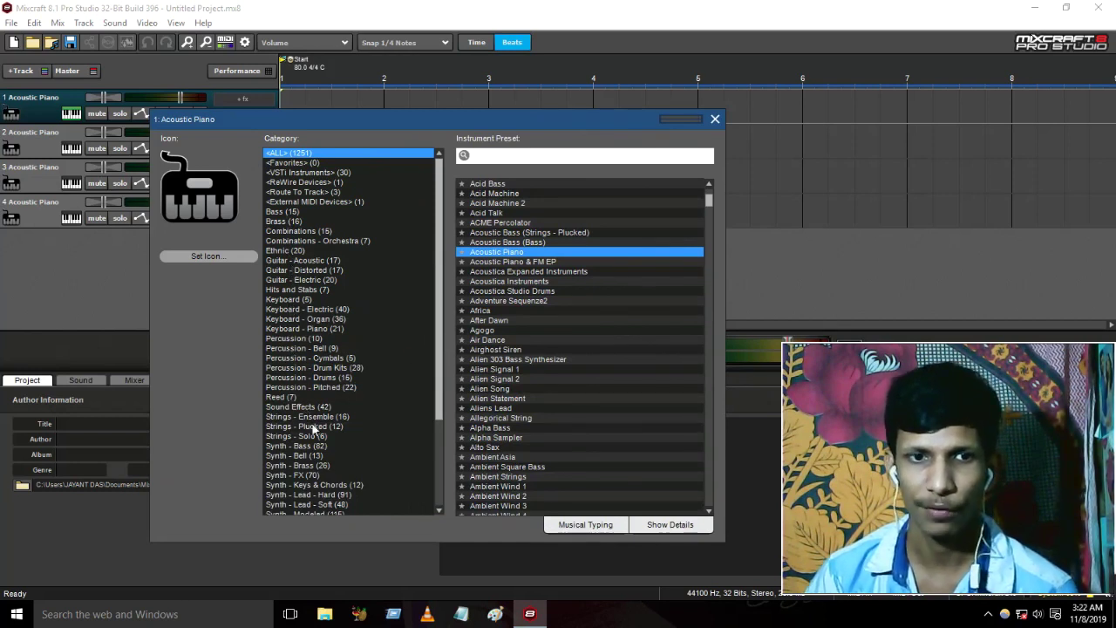
Look through the whole list of instrument categories available for track 1.
drag(444, 388, 436, 513)
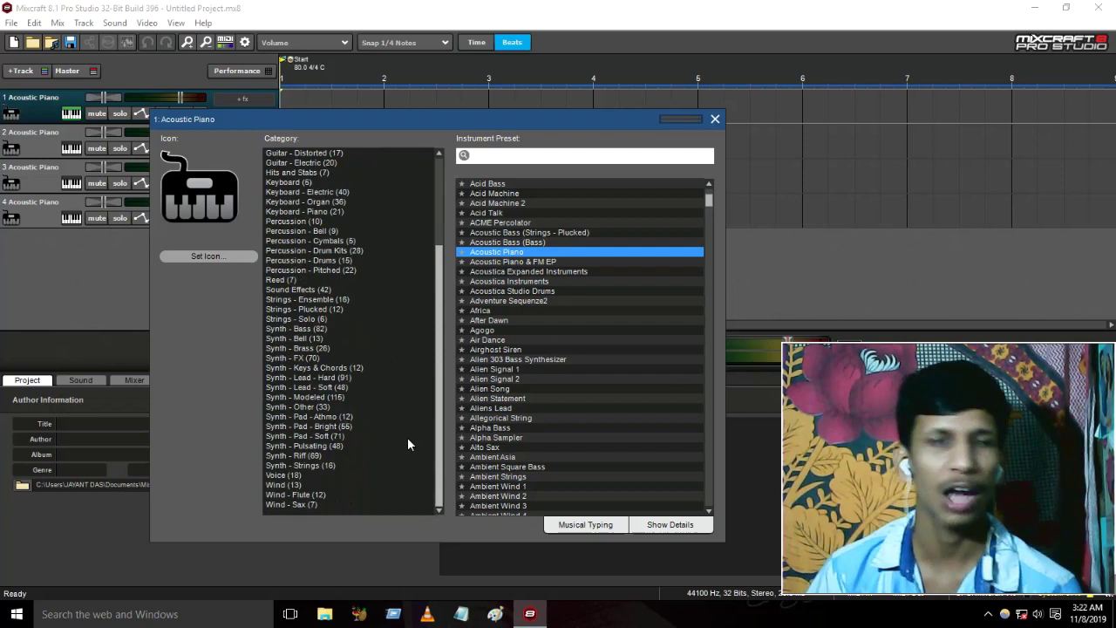
drag(440, 455, 453, 282)
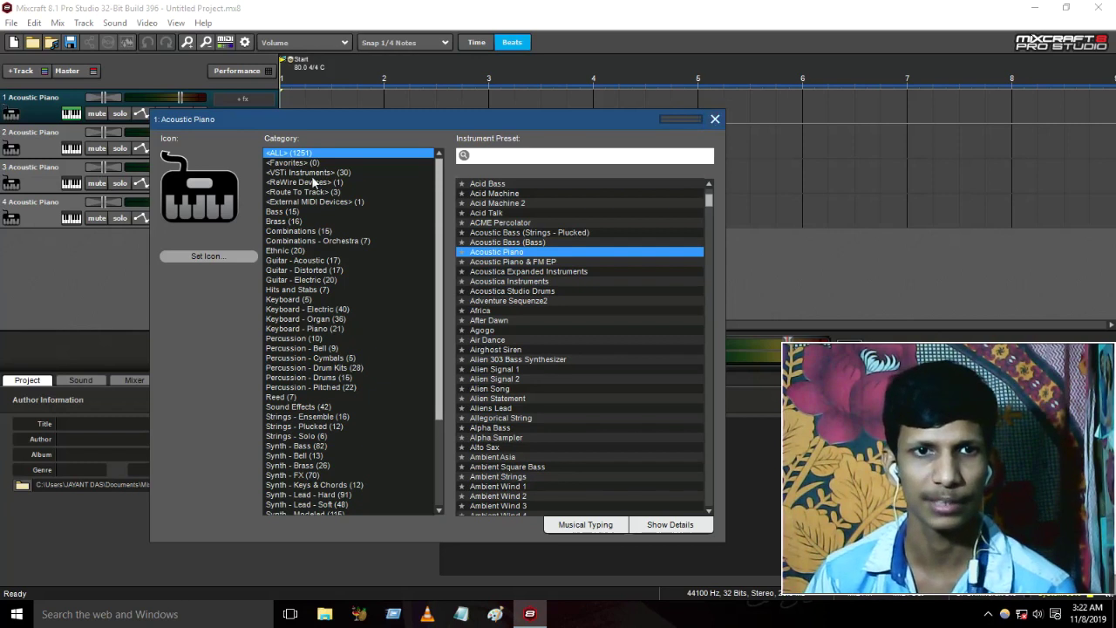
scroll(367, 391, down, 4)
scroll(303, 398, up, 2)
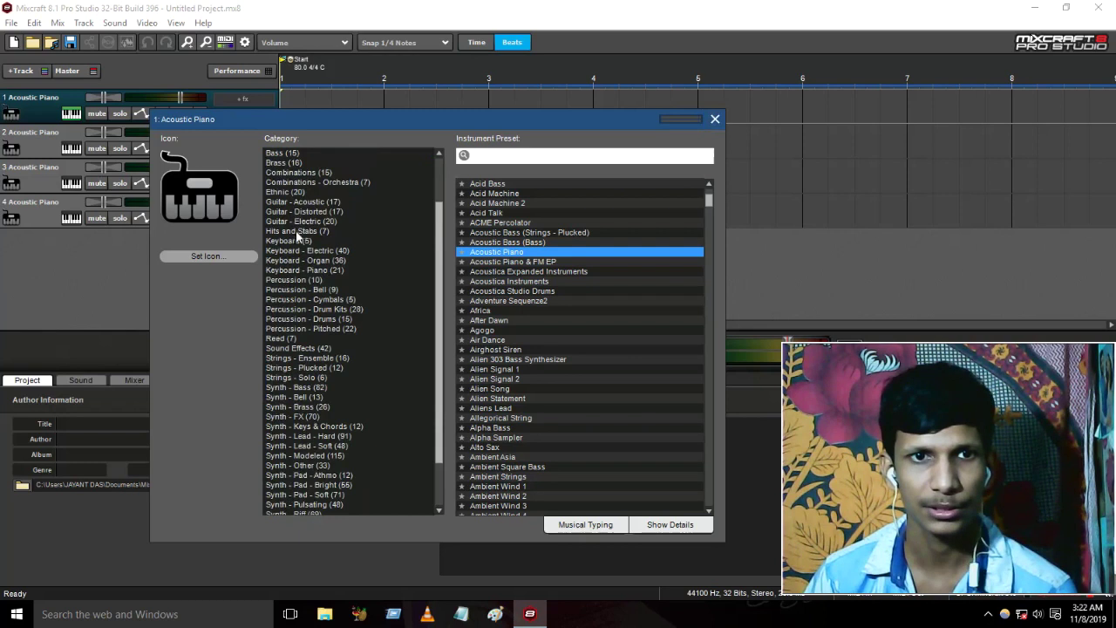
scroll(286, 192, up, 1)
scroll(286, 192, up, 1)
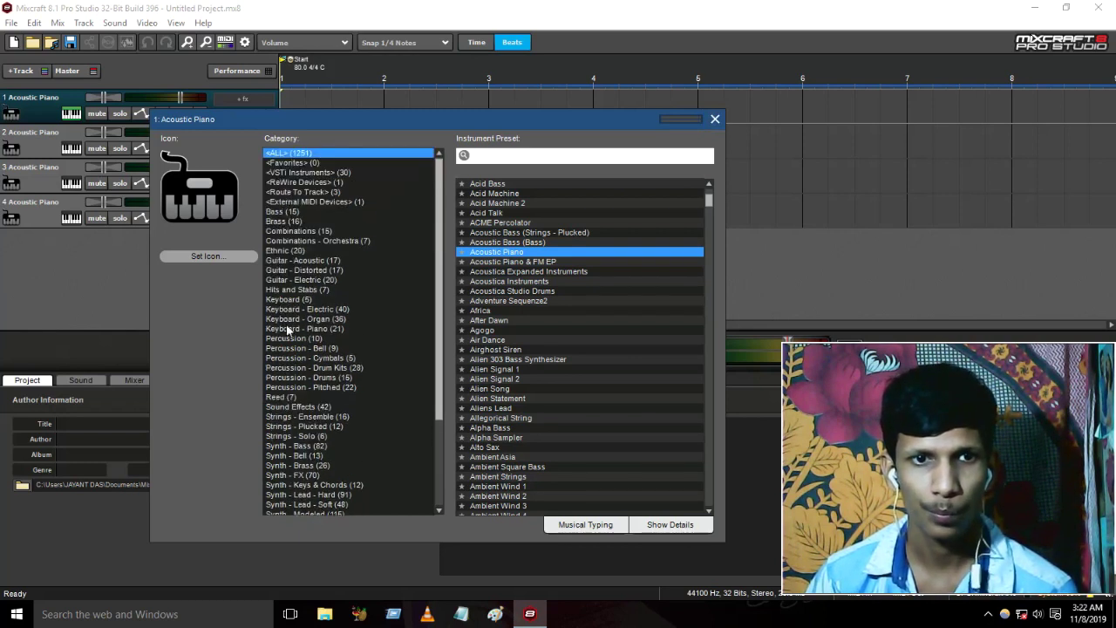
scroll(296, 299, down, 2)
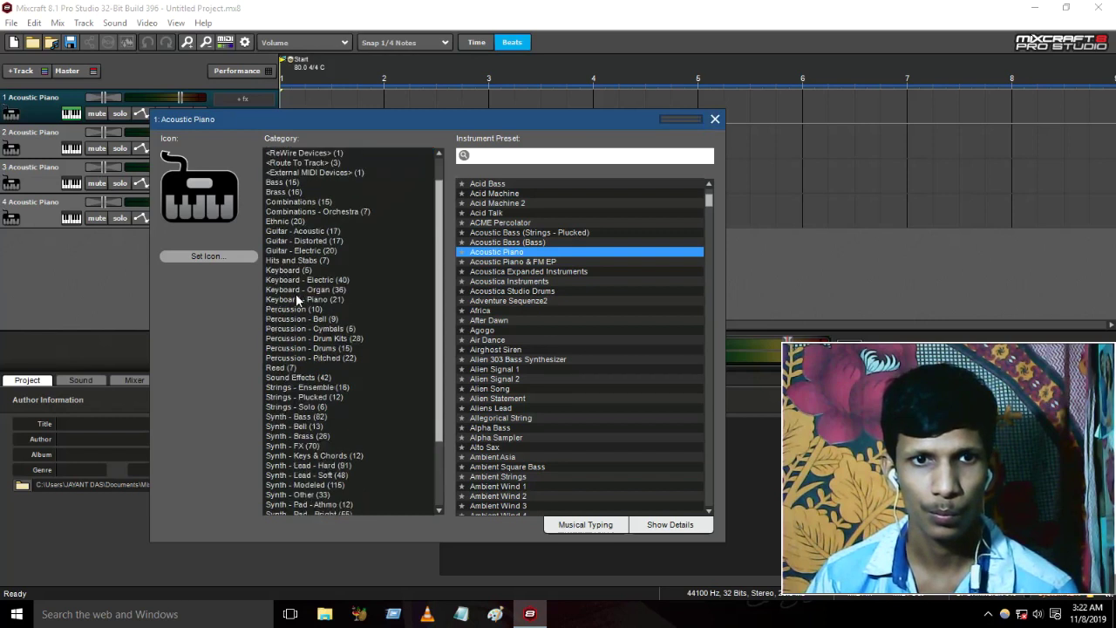
scroll(296, 304, down, 2)
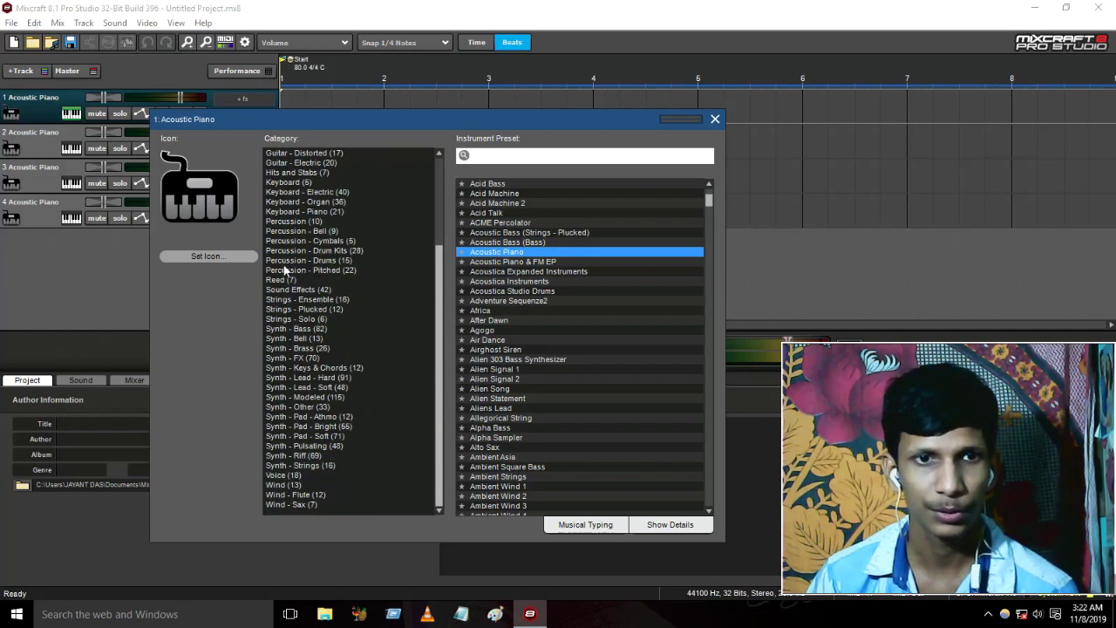
scroll(286, 178, up, 2)
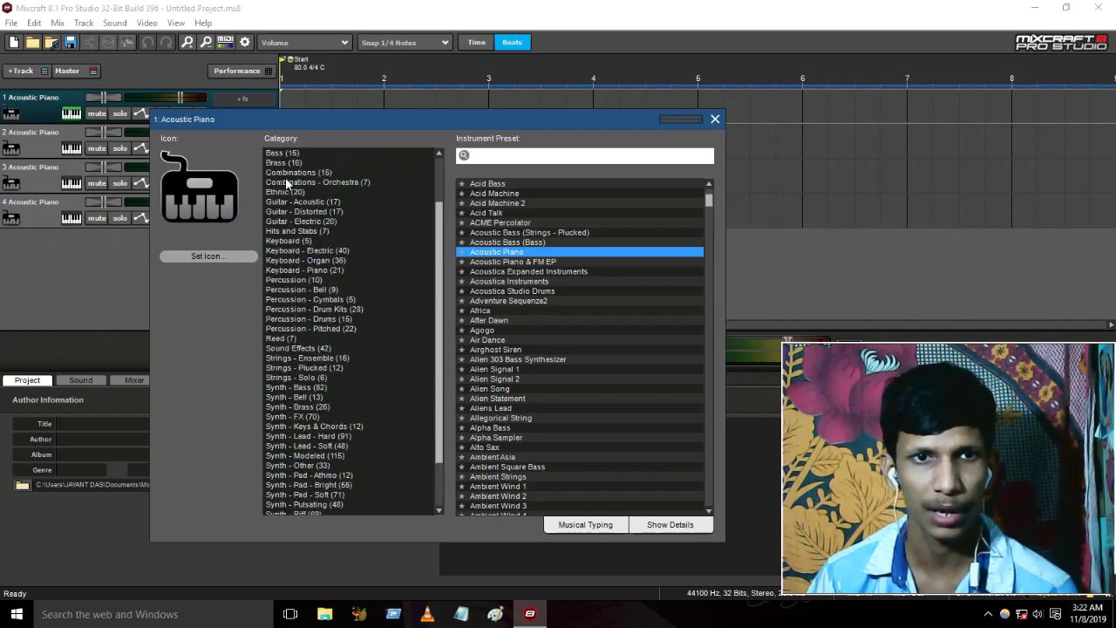
scroll(286, 182, up, 2)
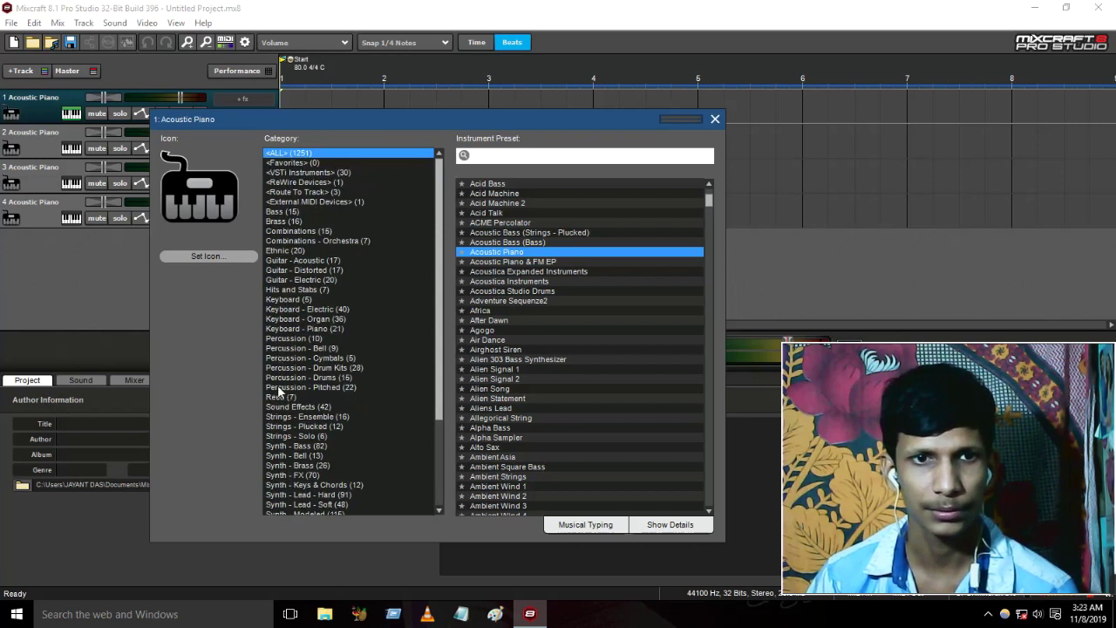
Assign the Drum Machine Kit 1 preset from the Percussion - Drum Kits category to track 1.
click(298, 243)
scroll(299, 331, down, 3)
scroll(277, 514, down, 1)
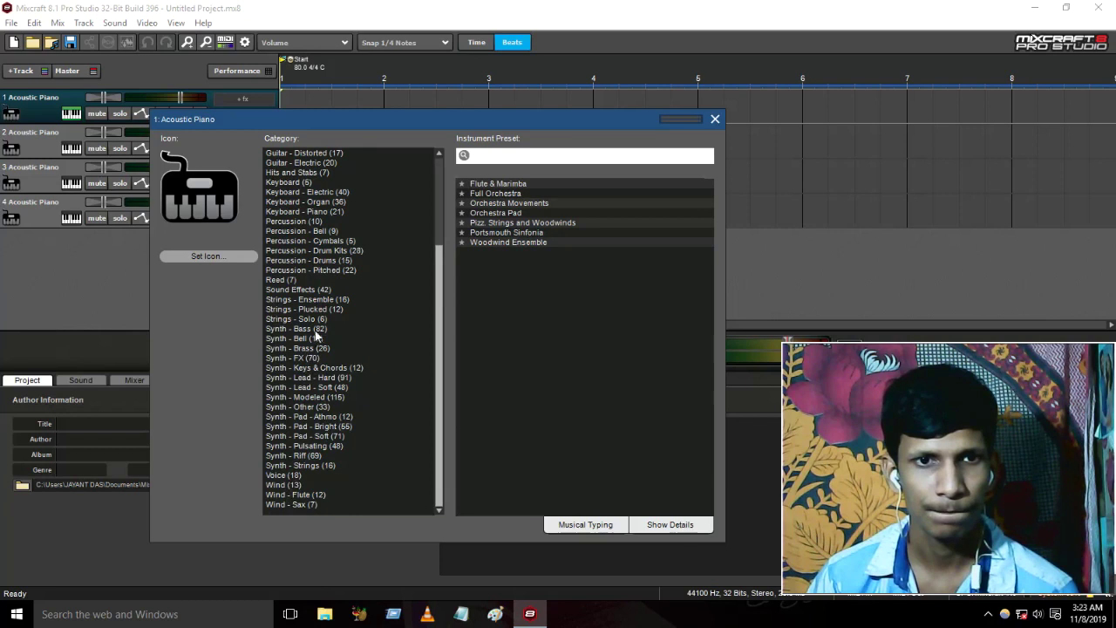
click(318, 261)
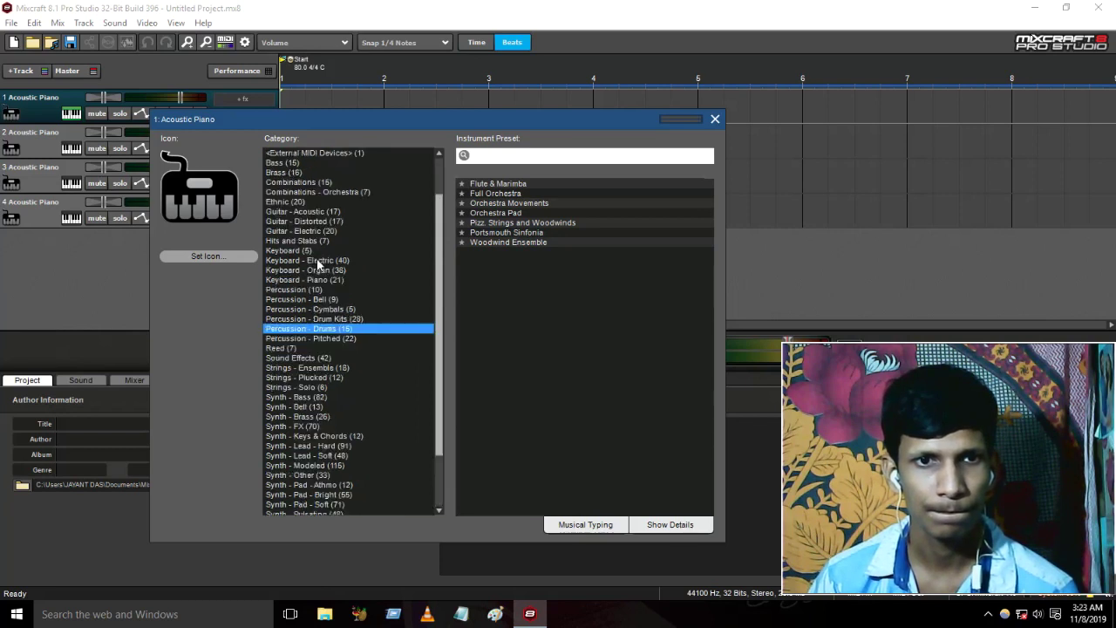
click(324, 319)
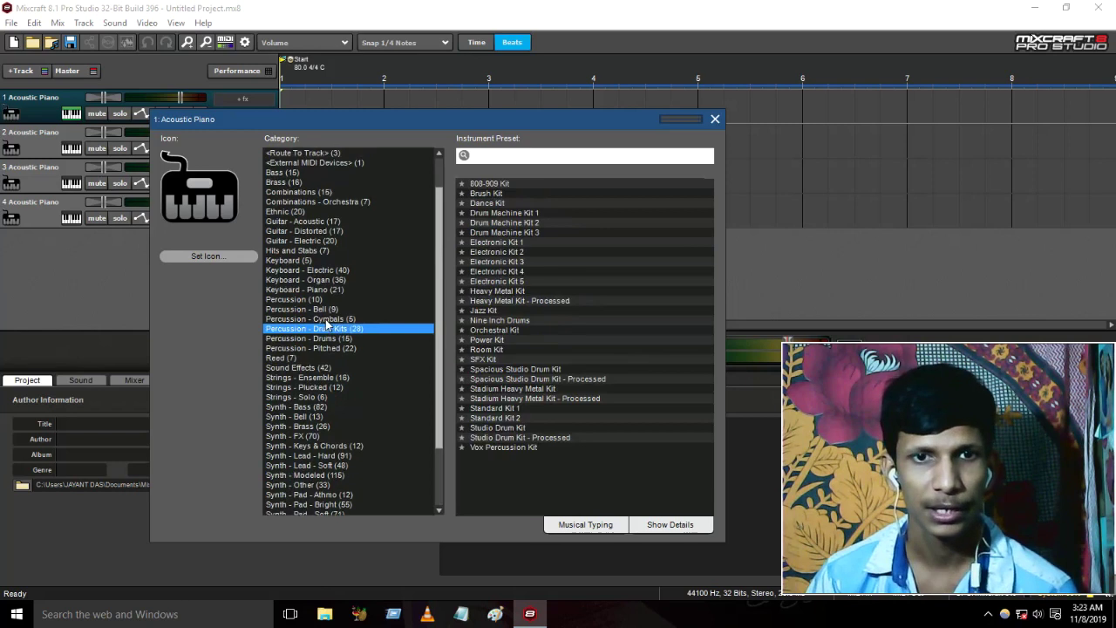
click(507, 215)
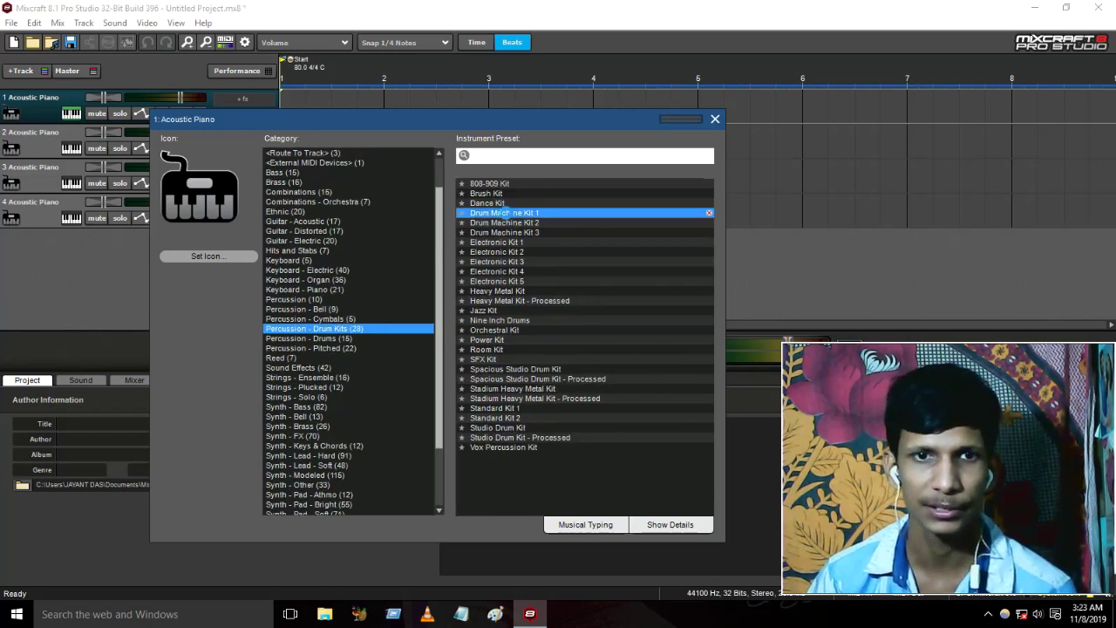
Audition the drum kit with Musical Typing while adjusting the system volume, and close the keyboard and instrument windows.
click(575, 525)
key(XF86AudioLowerVolume)
key(c)
key(XF86AudioRaiseVolume)
key(XF86AudioRaiseVolume)
key(g)
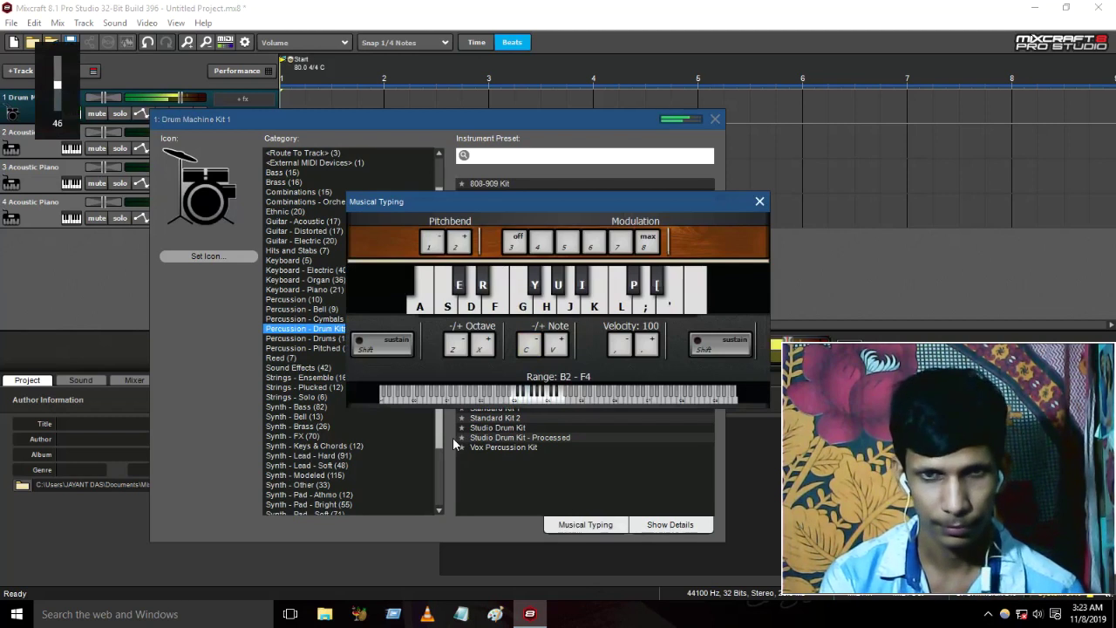
key(s)
key(d)
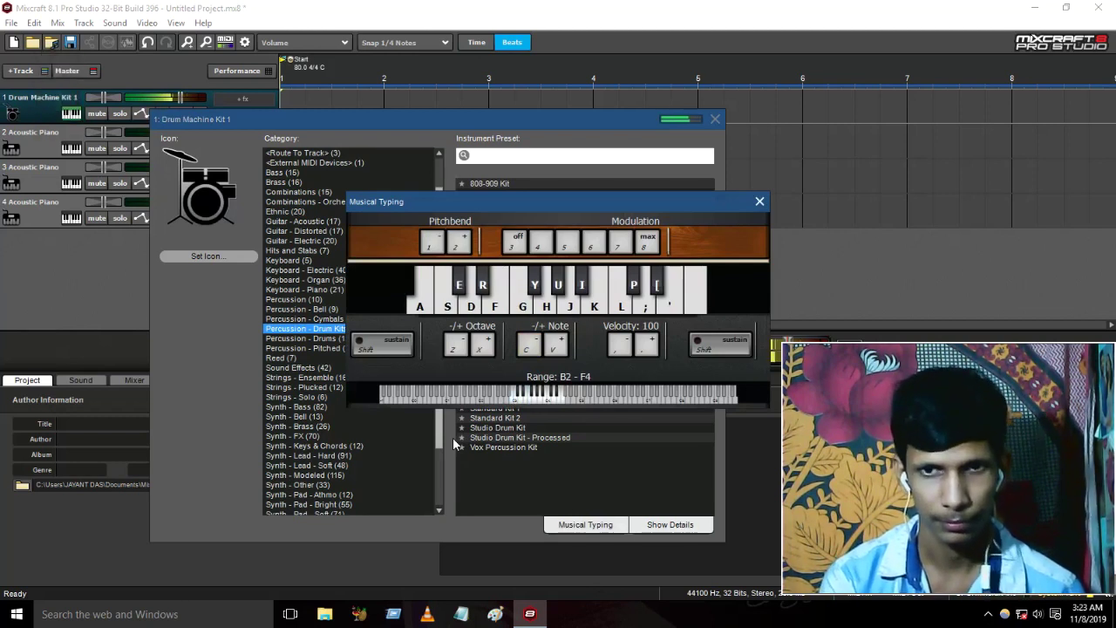
click(757, 201)
click(715, 119)
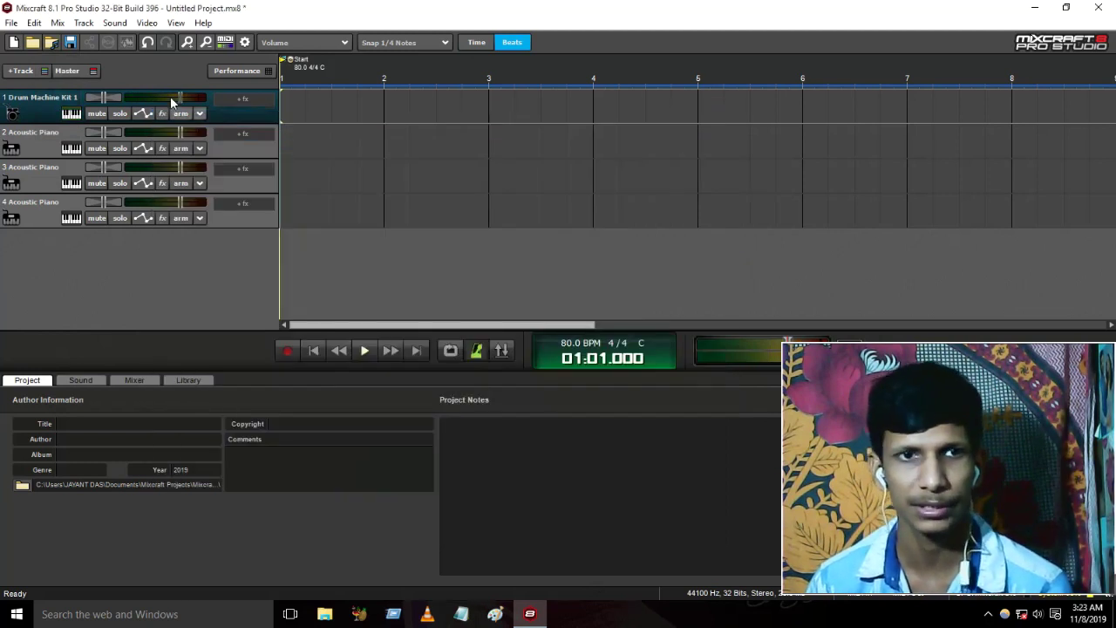
Create a one-bar clip at the start of the drum track and show it in the step editor.
double_click(287, 102)
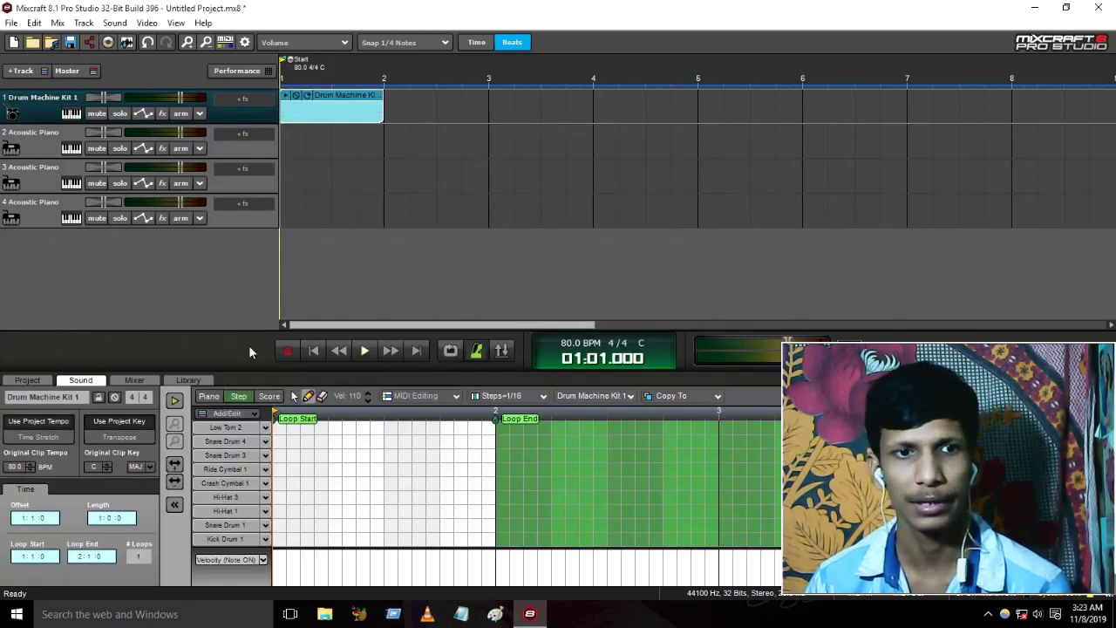
click(208, 397)
click(243, 397)
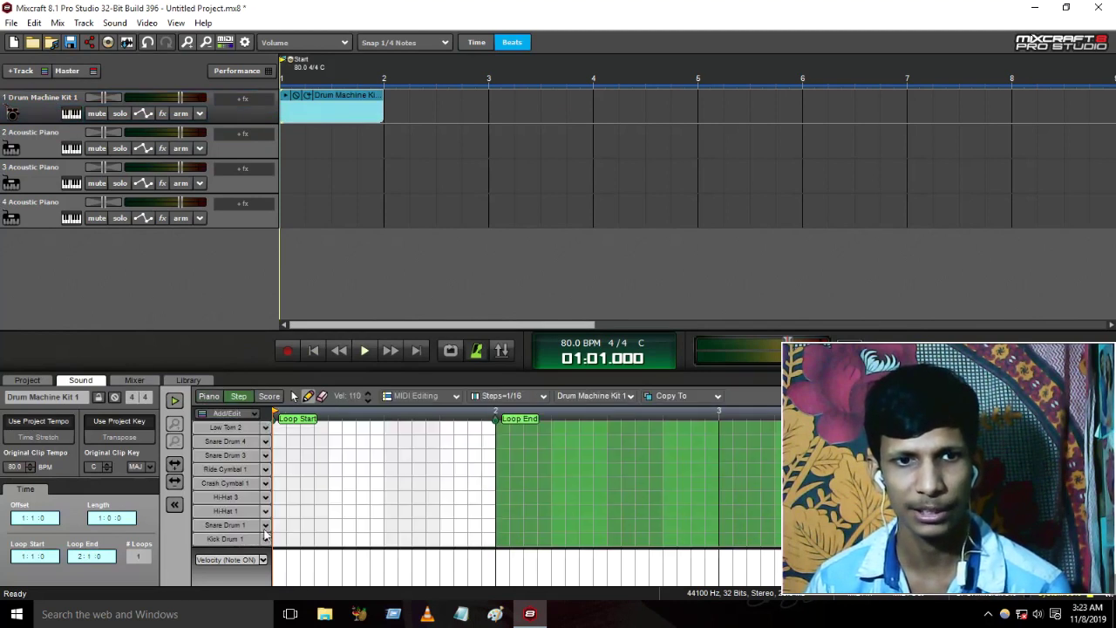
Place Kick Drum 1 hits on steps 1, 2, 7, 8, 13, 15 and 16 of the bar.
click(293, 539)
click(279, 539)
click(362, 539)
click(377, 539)
click(446, 539)
click(474, 539)
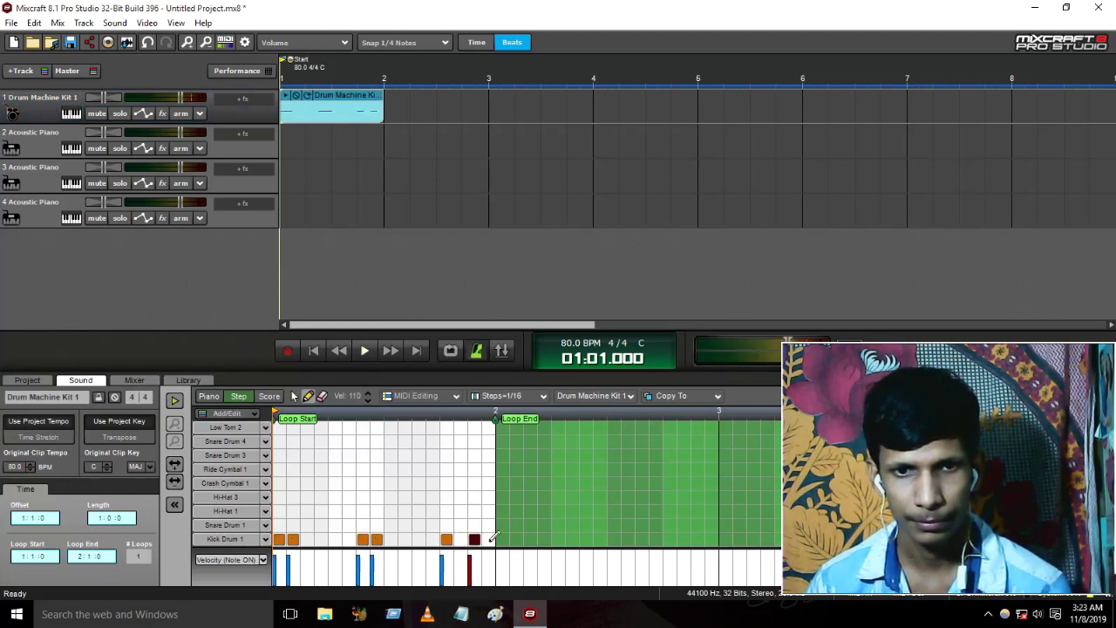
click(488, 539)
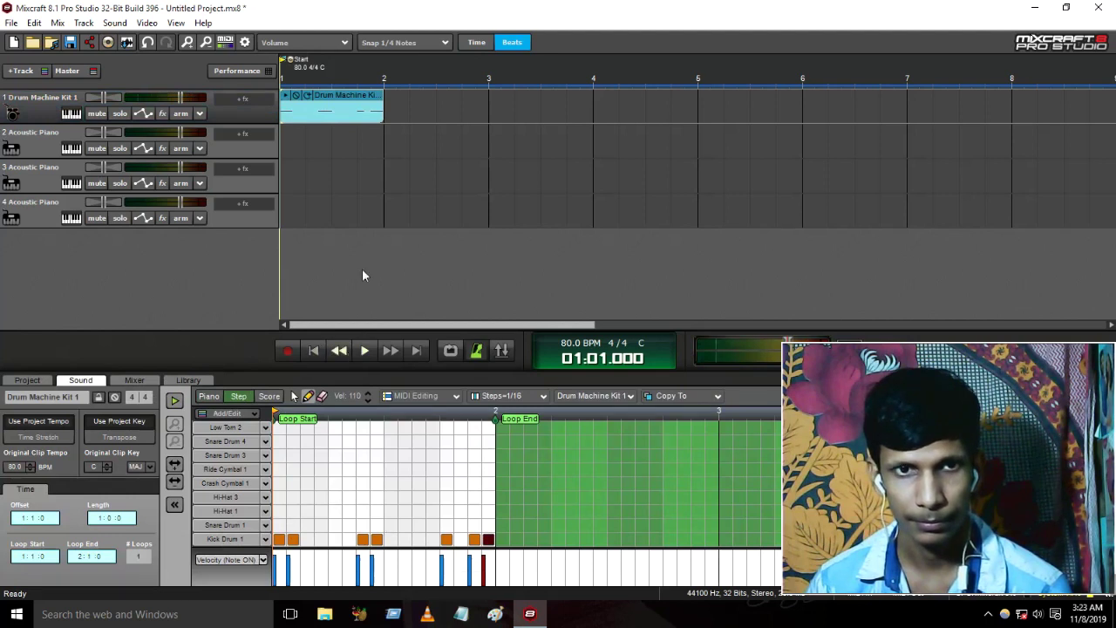
Play the drum clip in loop mode and raise the project tempo to 92 BPM.
click(444, 351)
click(365, 351)
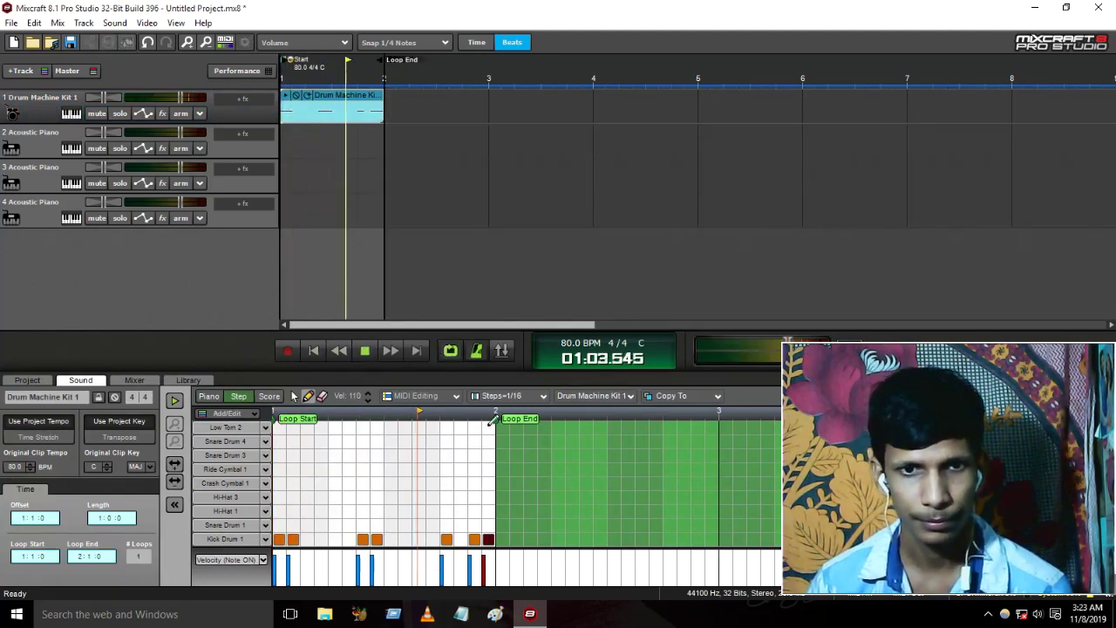
click(566, 344)
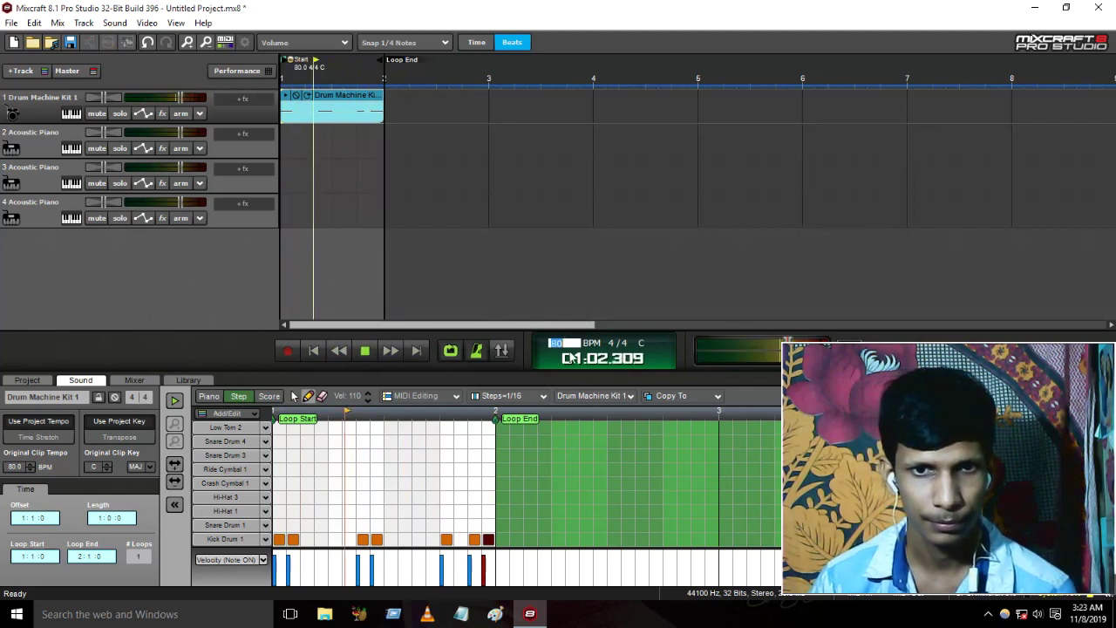
click(585, 343)
click(585, 343)
click(584, 343)
click(585, 343)
click(584, 343)
click(584, 343)
click(585, 342)
click(585, 342)
click(584, 343)
click(584, 343)
click(585, 342)
click(585, 343)
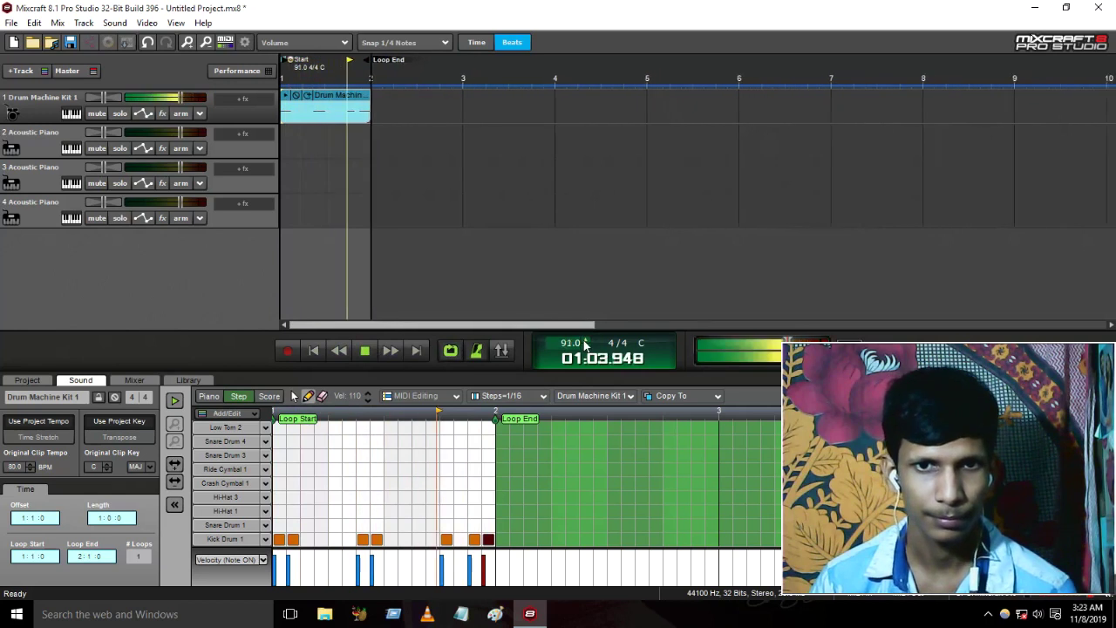
Place Hi-Hat 1 hits on steps 1–3, 6–8 and 11–16 of the drum bar.
click(279, 511)
click(293, 511)
click(307, 511)
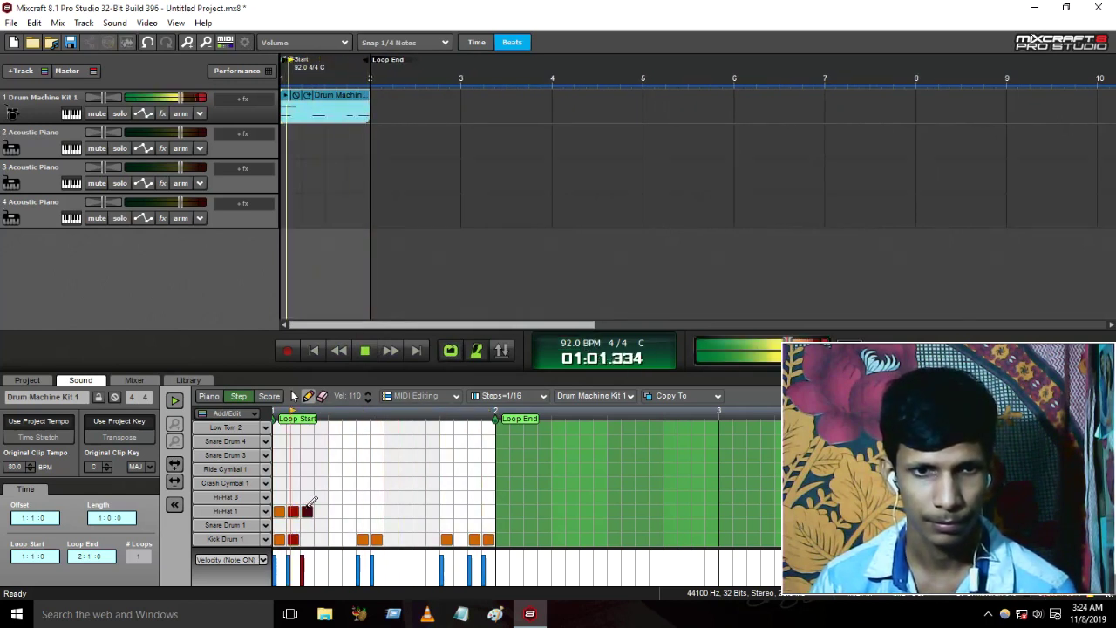
click(349, 511)
click(363, 511)
click(377, 511)
click(419, 511)
click(432, 511)
click(447, 511)
click(460, 511)
click(474, 511)
click(488, 511)
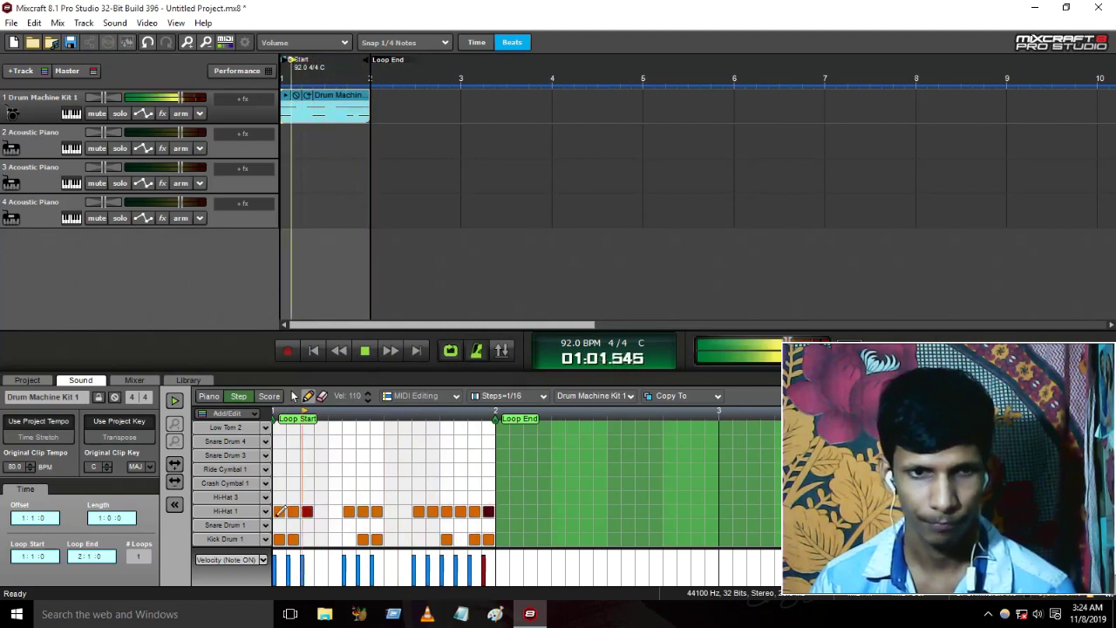
Add a Crash Cymbal 1 hit on step 16 of the drum bar and stop playback.
click(489, 483)
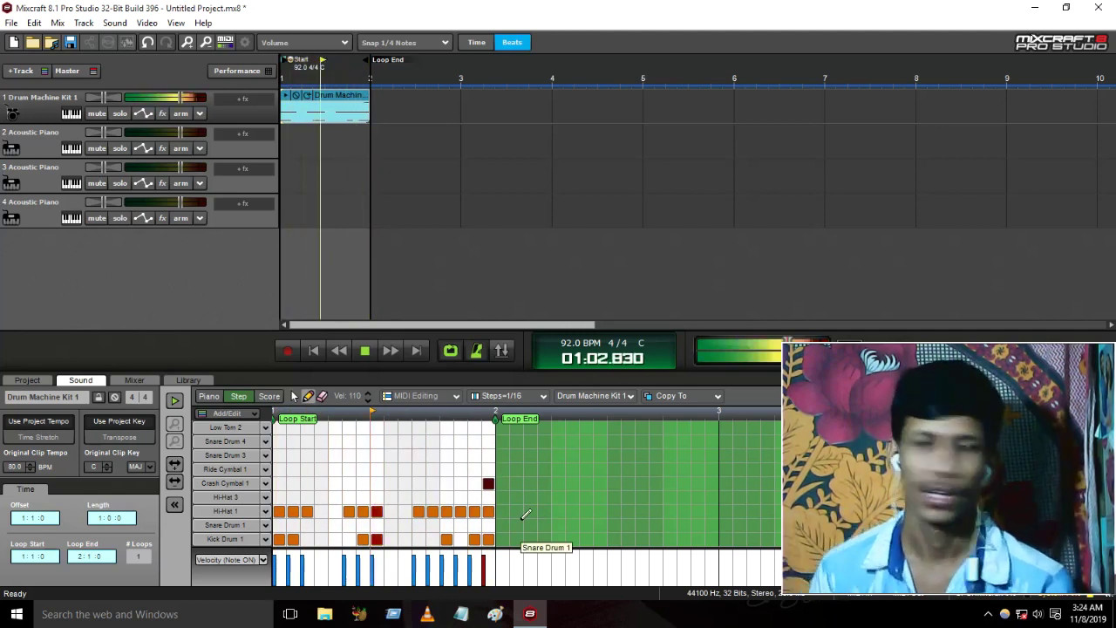
click(362, 350)
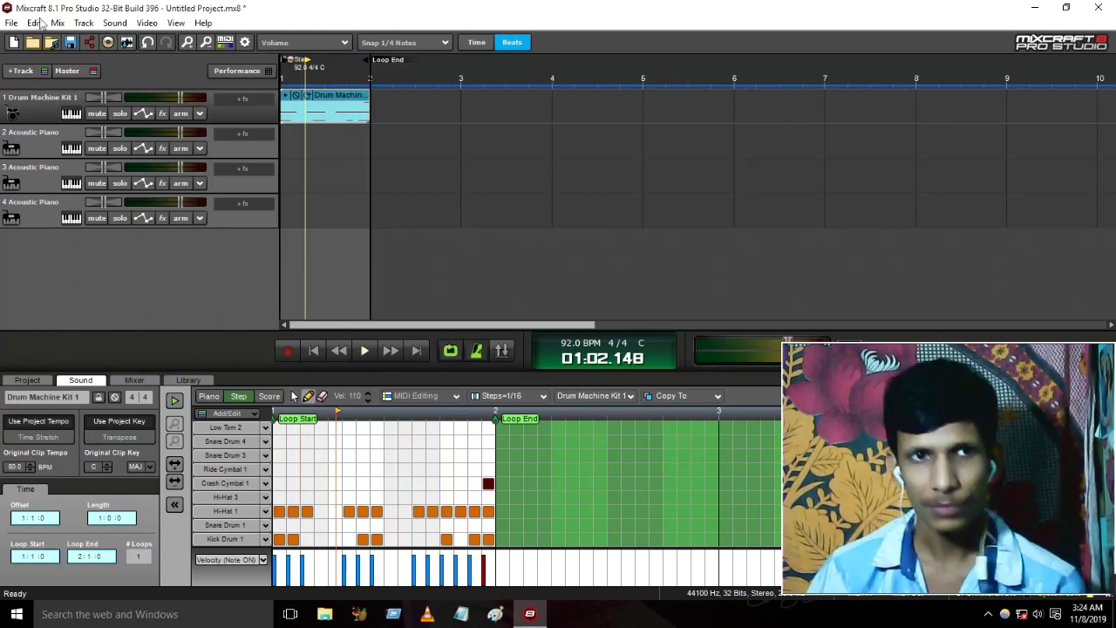
Open the instrument selection for track 2, then reposition and enlarge its window.
click(71, 149)
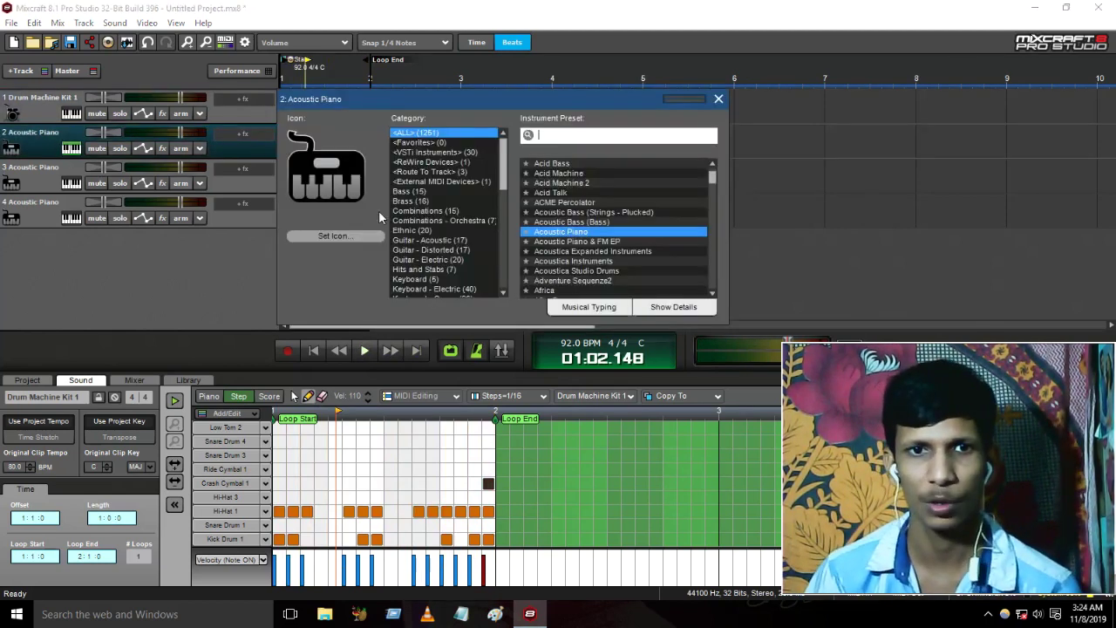
drag(343, 99, 162, 71)
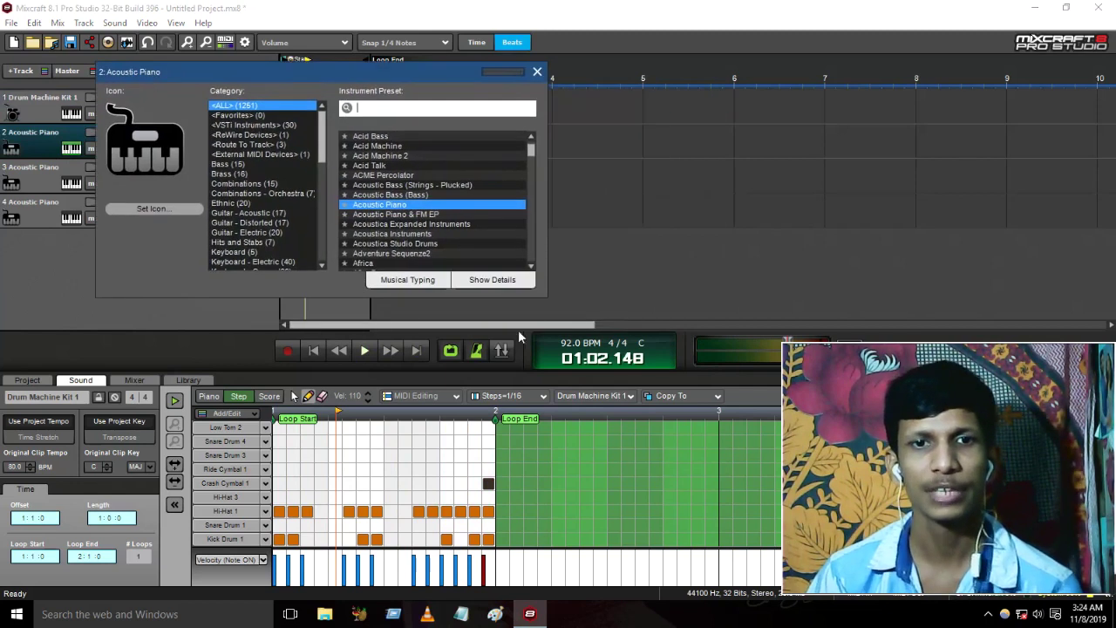
drag(542, 299, 543, 508)
drag(549, 451, 720, 451)
drag(341, 78, 300, 88)
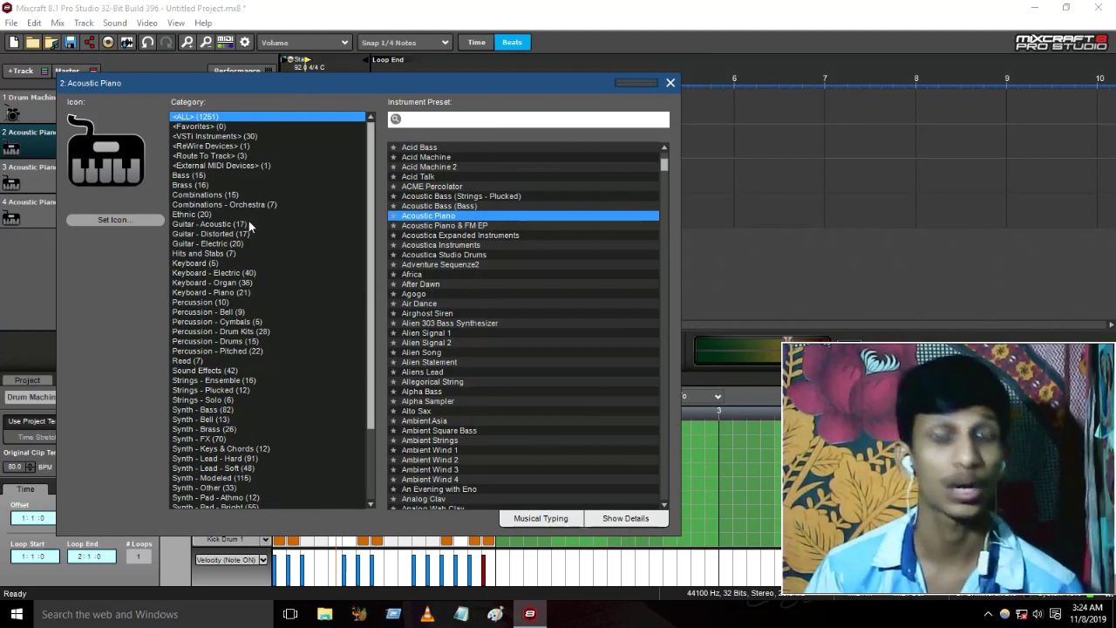
Assign the Trumpet preset from the Brass category to track 2 and open Musical Typing for it.
click(207, 185)
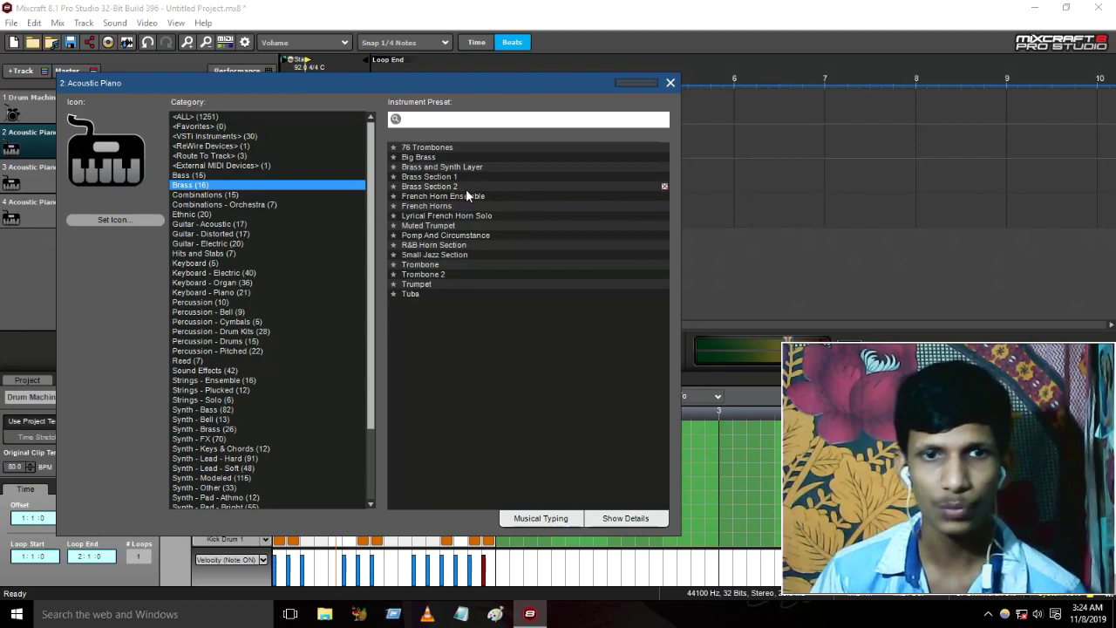
click(421, 286)
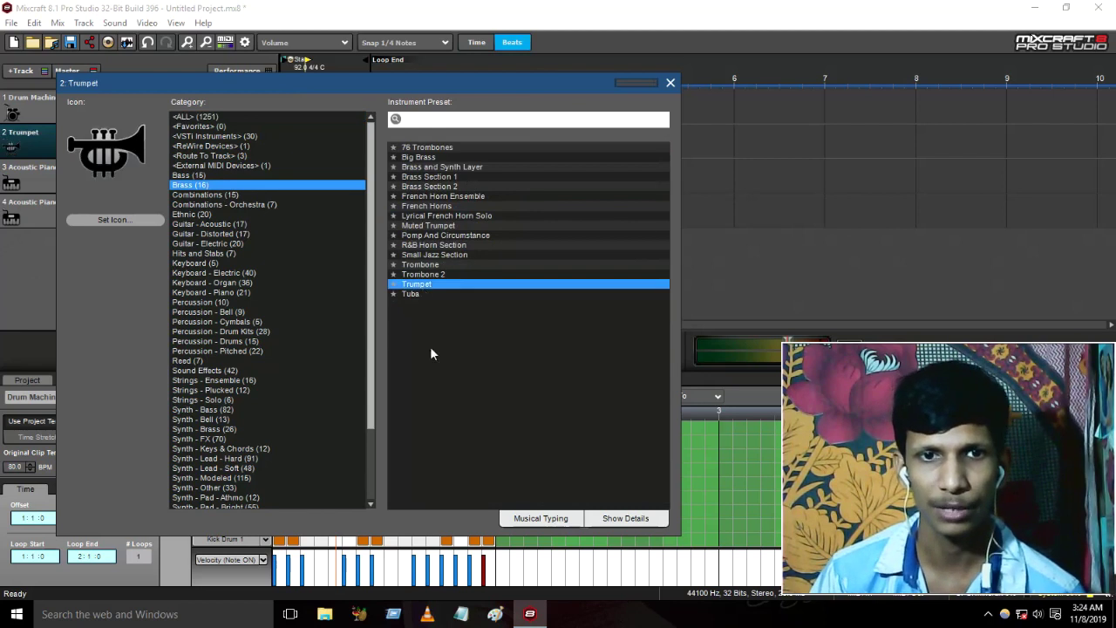
click(558, 522)
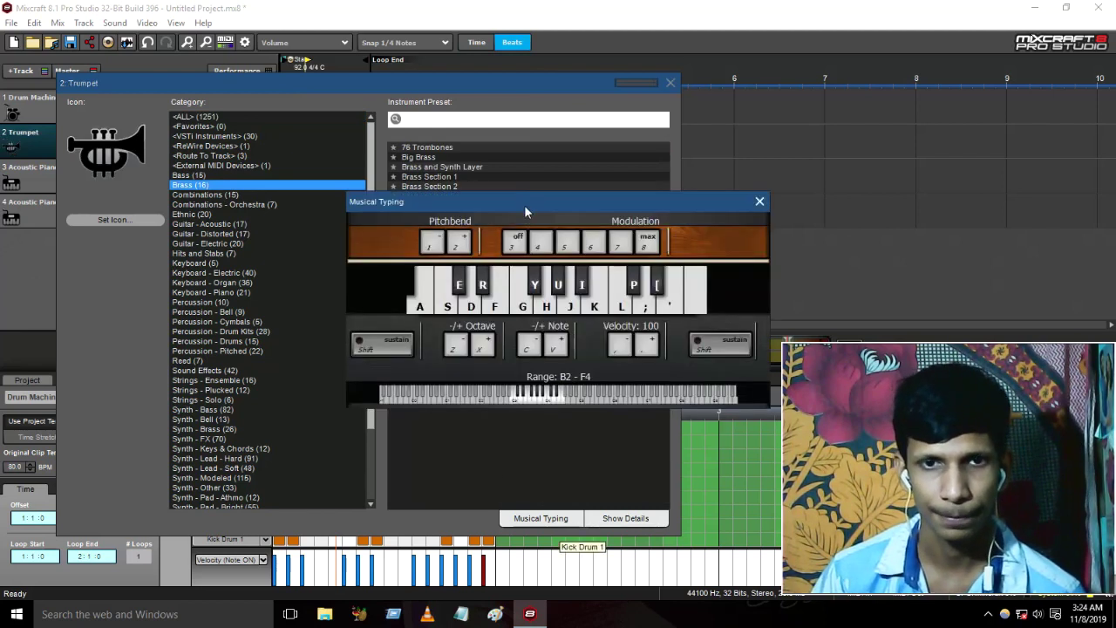
Play a few Trumpet notes in Musical Typing and raise its range one octave to B3–F5.
key(g)
key(h)
key(j)
key(h)
key(g)
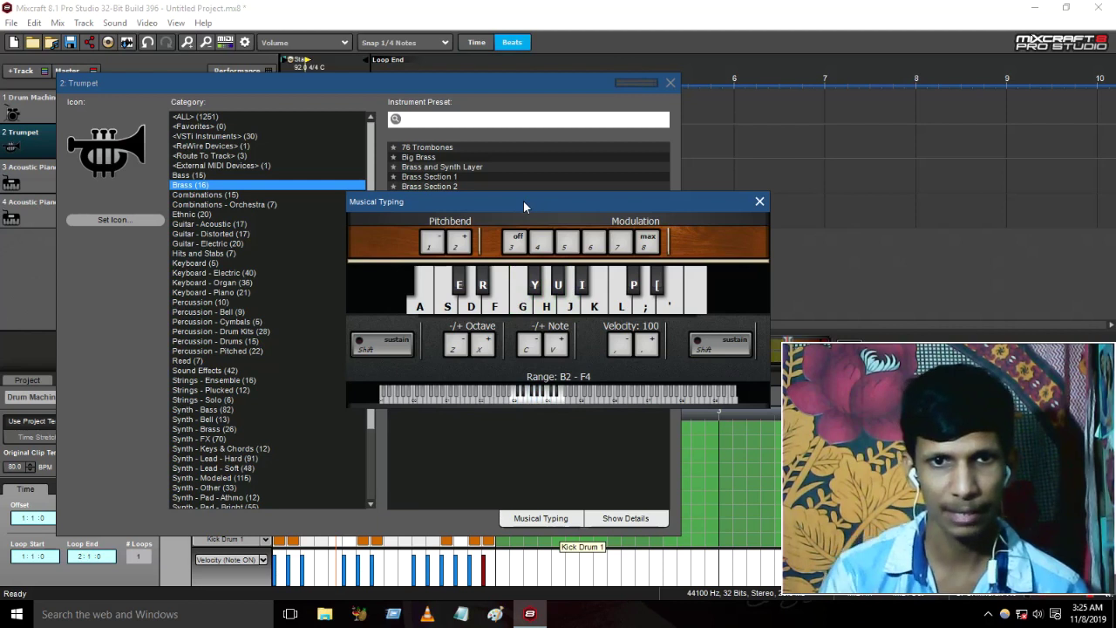
key(x)
key(j)
key(k)
key(j)
key(g)
Raise the system volume and audition the Trumpet with a longer melody in the B3–F5 range.
key(XF86AudioLowerVolume)
key(XF86AudioRaiseVolume)
key(XF86AudioRaiseVolume)
key(XF86AudioRaiseVolume)
key(XF86AudioRaiseVolume)
key(XF86AudioRaiseVolume)
key(h)
key(k)
key(j)
key(h)
key(j)
key(j)
key(h)
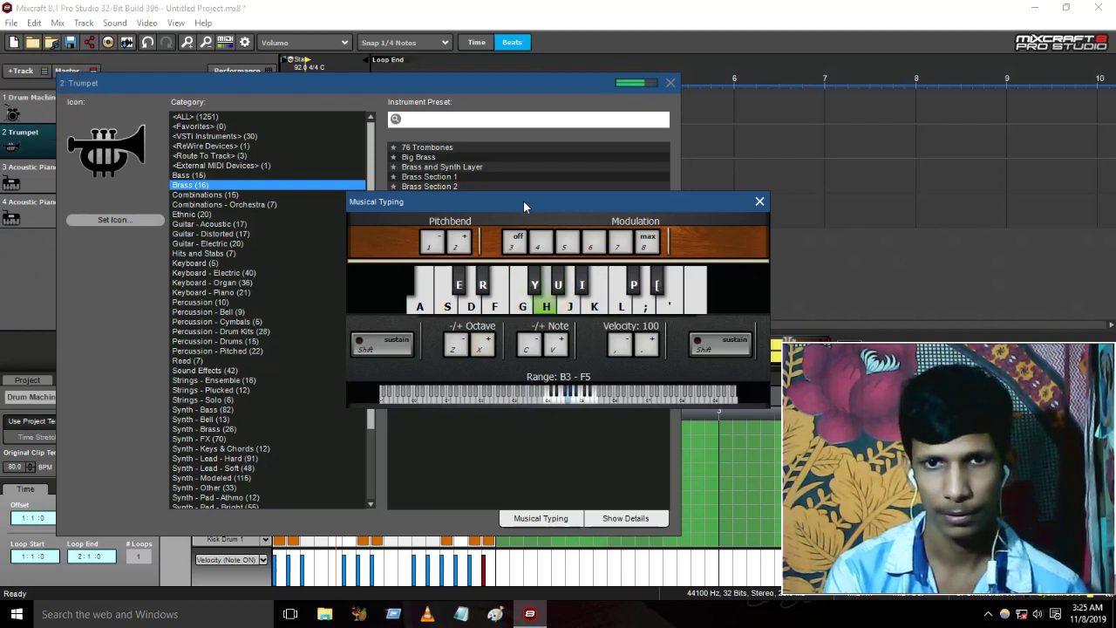
key(g)
key(h)
key(g)
key(d)
key(f)
key(g)
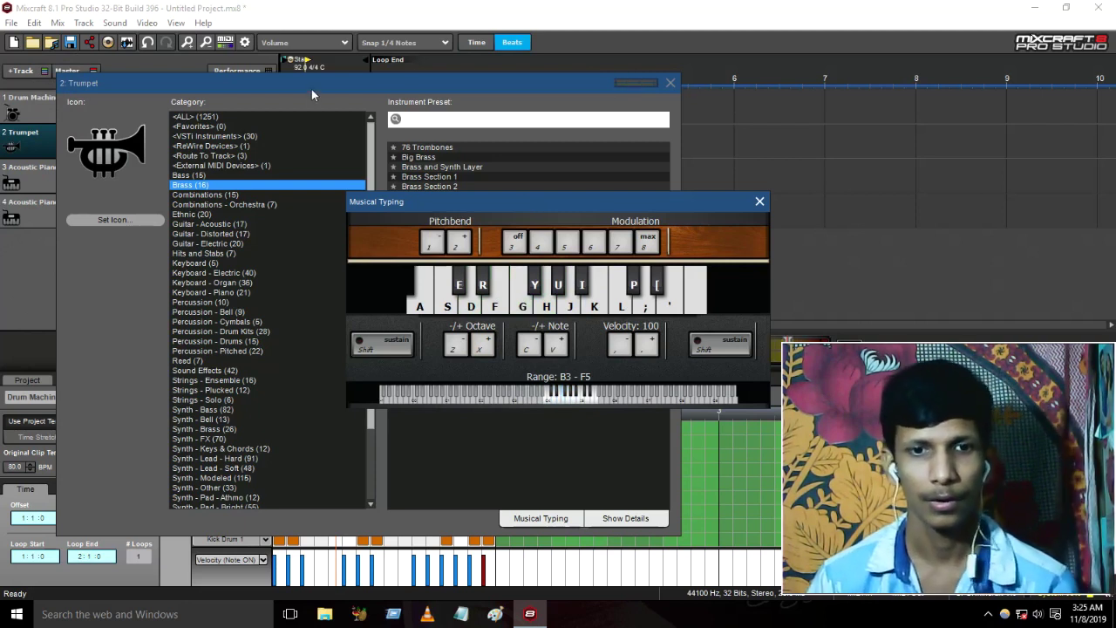
Move Musical Typing clear of the preset list, show the instrument details for track 2, and fit that window on screen.
drag(472, 201, 739, 133)
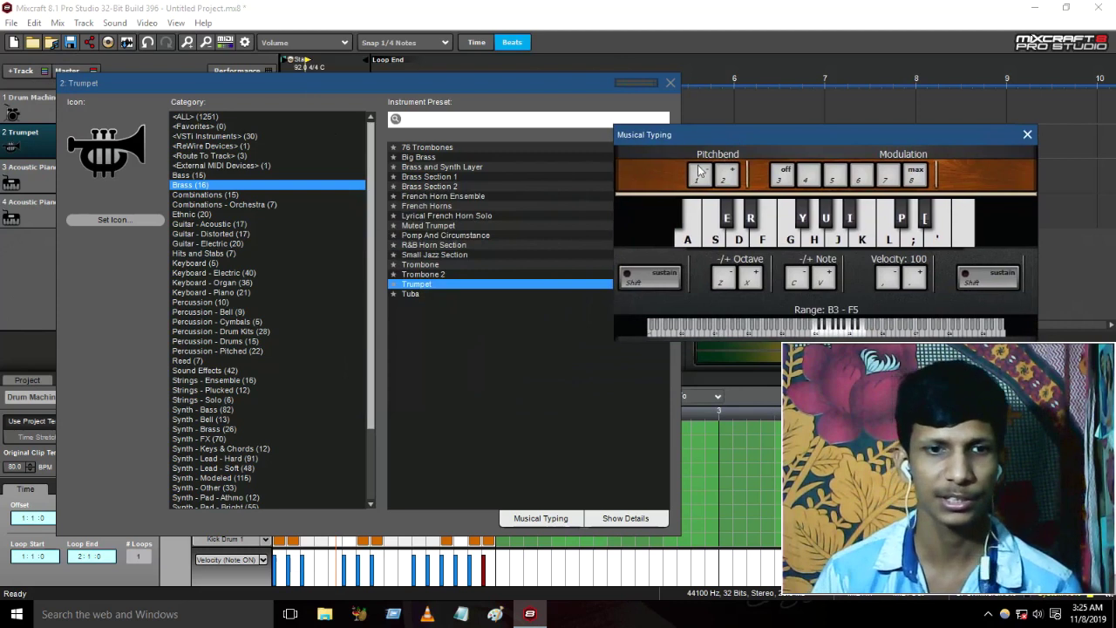
click(626, 521)
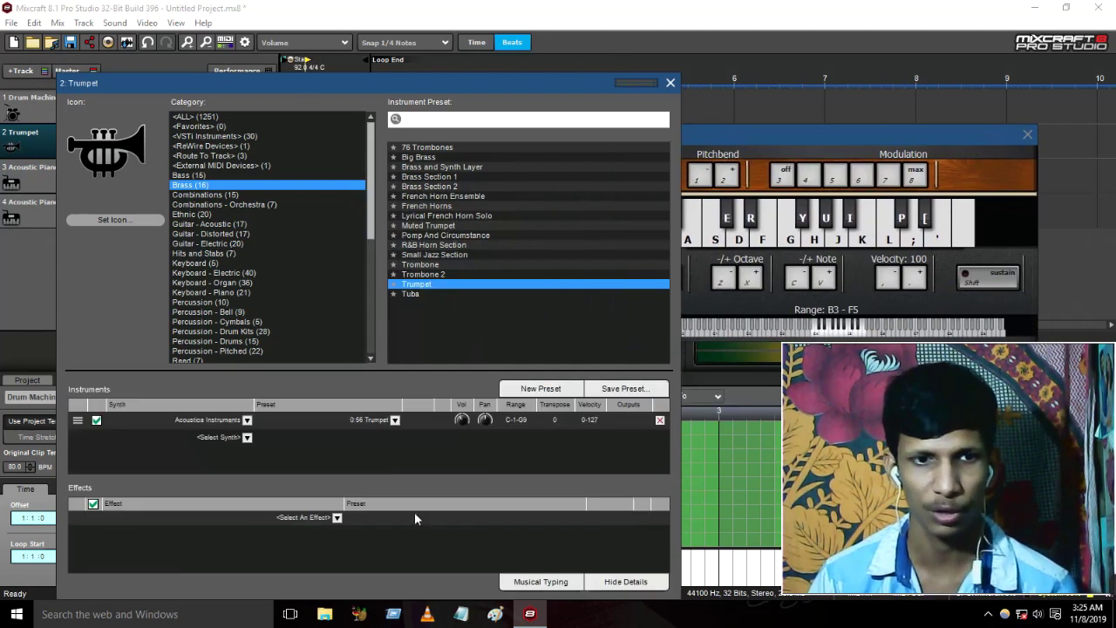
drag(111, 87, 109, 61)
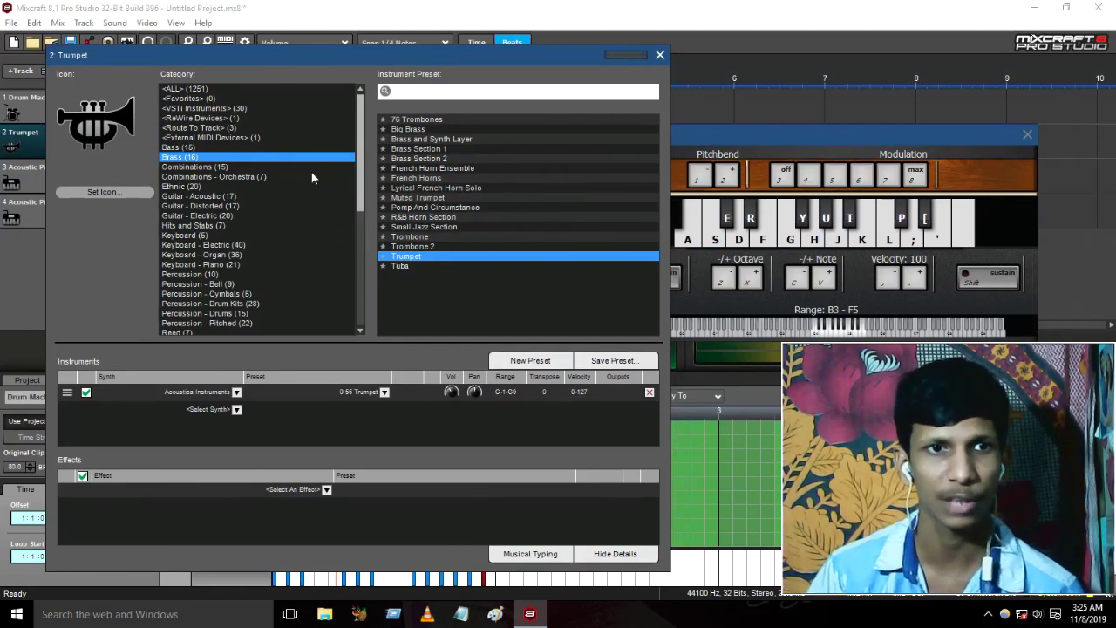
Assign the Sitar preset from the Ethnic category to track 2 and turn off its Classic Delay effect.
click(189, 185)
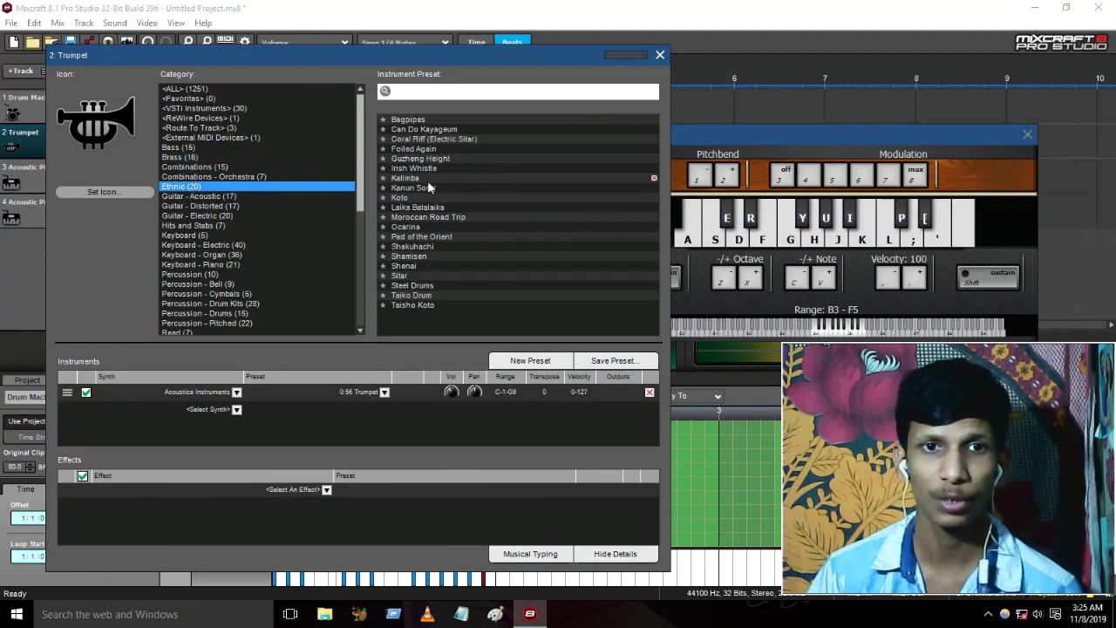
click(408, 276)
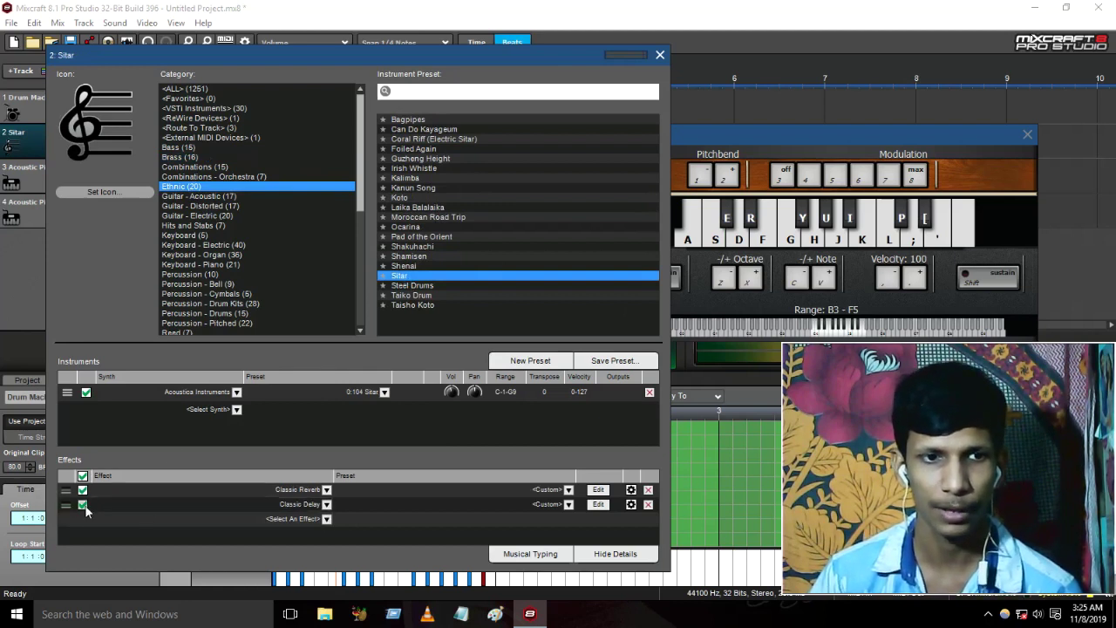
click(800, 137)
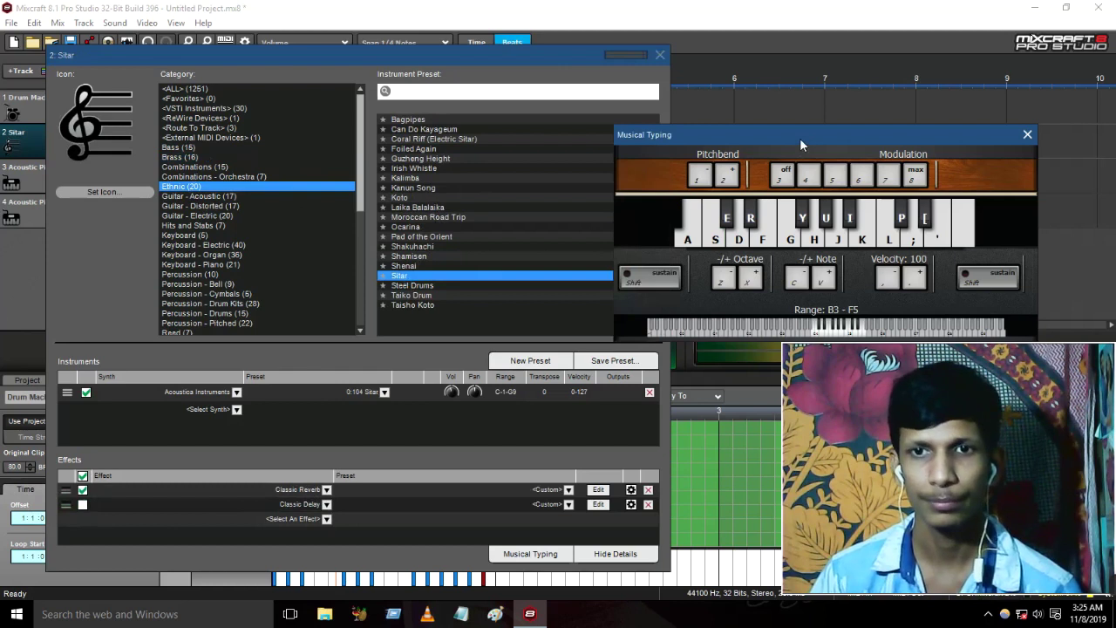
Audition the Sitar with Classic Reverb still on by playing a short phrase in Musical Typing.
key(h)
key(j)
key(k)
key(g)
key(h)
key(j)
key(f)
key(g)
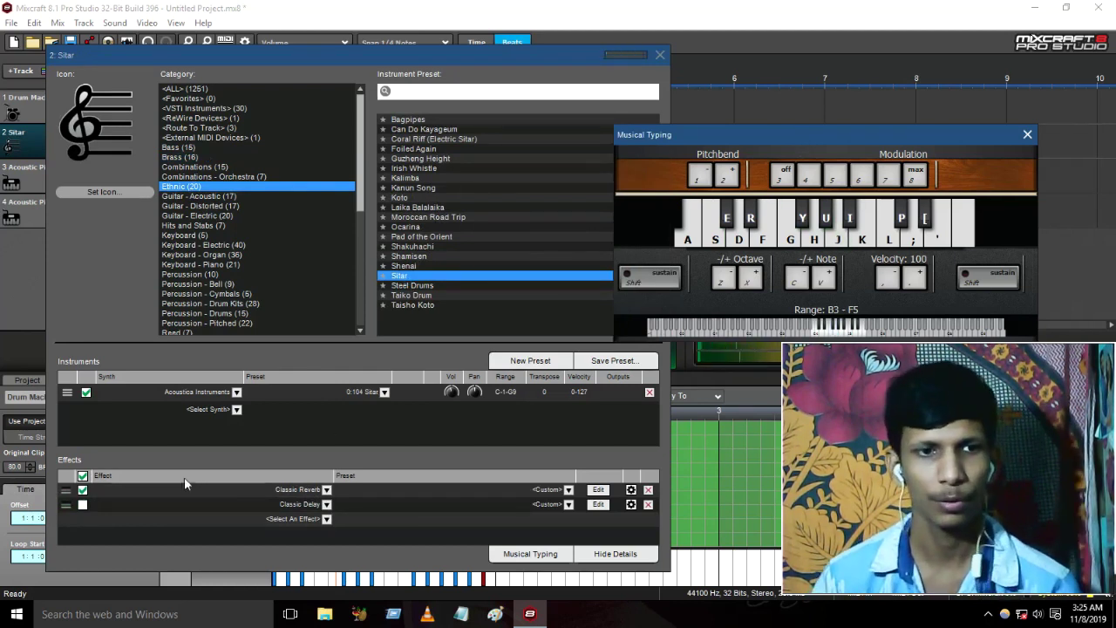
Turn off the Sitar's Classic Reverb and play a melody without effects across several octaves.
click(86, 494)
click(796, 142)
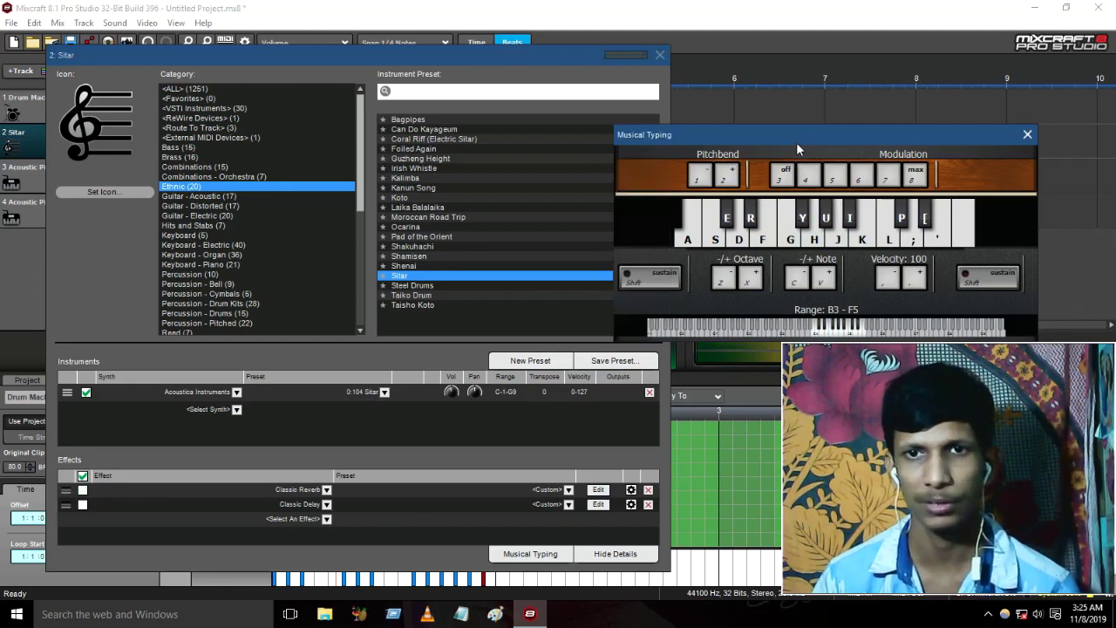
key(h)
key(g)
key(x)
key(g)
key(h)
key(j)
key(h)
key(g)
key(h)
key(f)
key(g)
key(h)
key(f)
key(g)
key(d)
key(f)
key(z)
key(z)
key(g)
key(h)
key(j)
key(x)
key(h)
key(g)
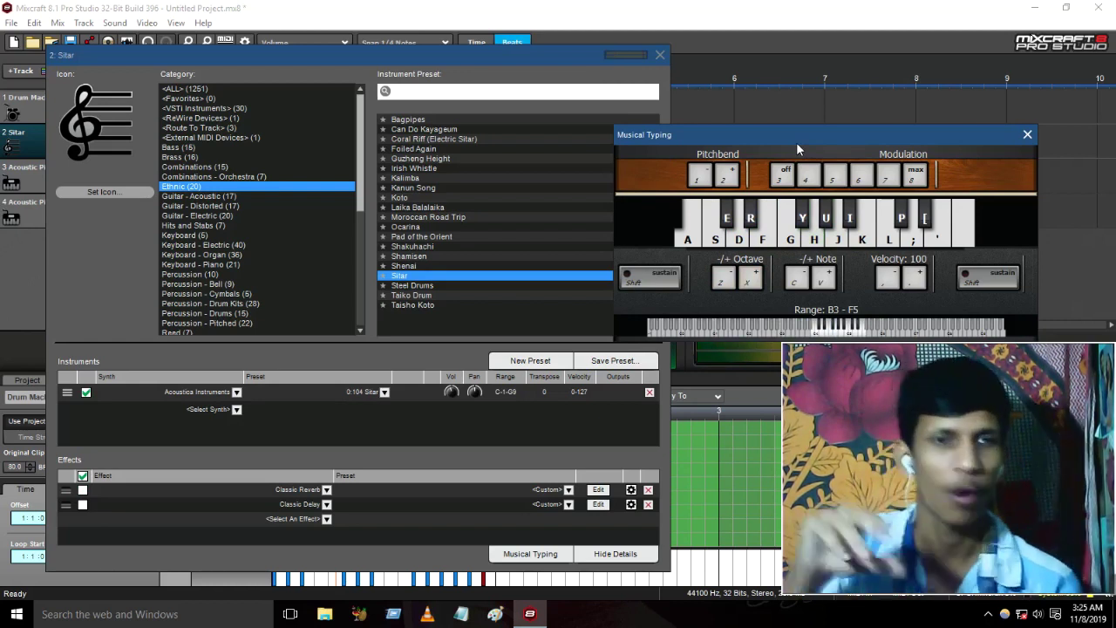
Assign the Atmosphere preset from the Guitar - Acoustic category to track 2 and test it with two notes.
click(220, 200)
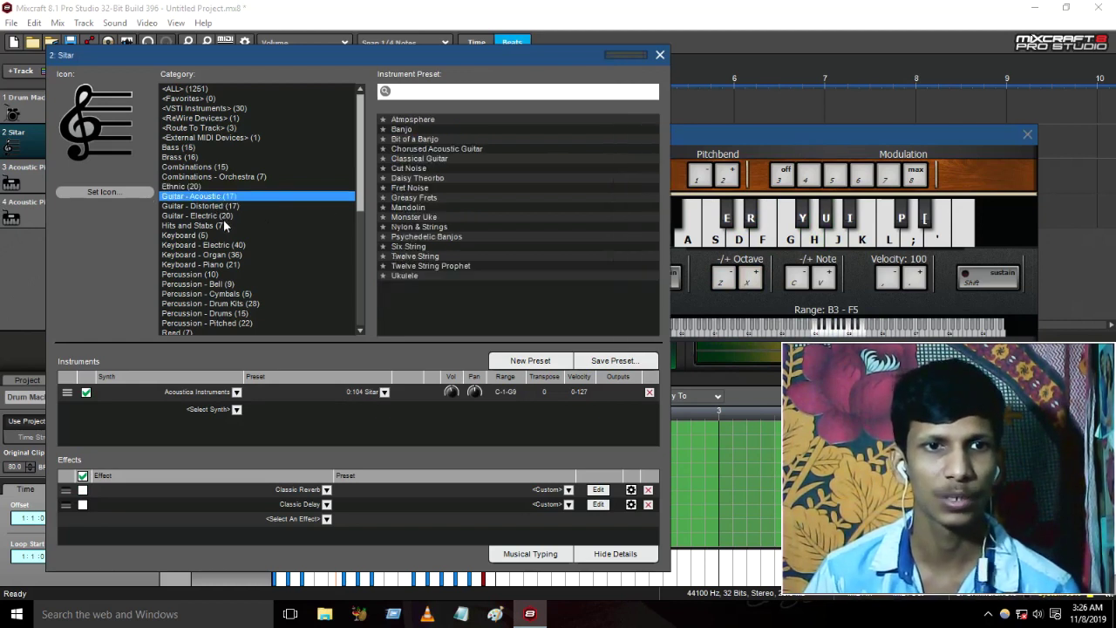
click(422, 118)
key(h)
key(g)
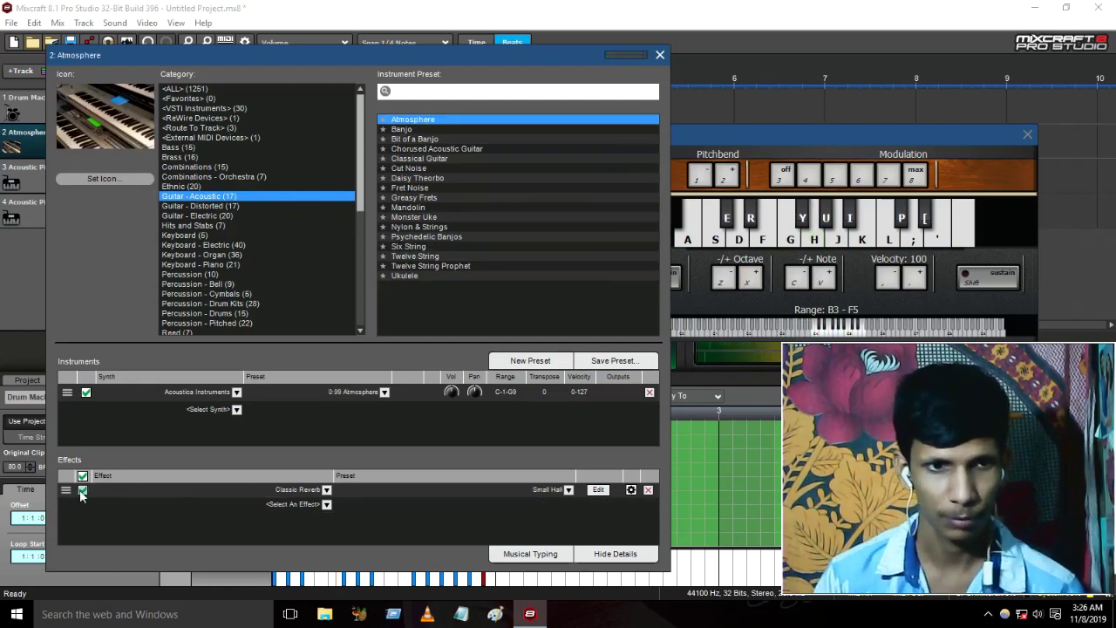
Turn off Atmosphere's Classic Reverb and play notes in different octaves, ending in the B2–F4 range.
click(756, 138)
key(g)
key(h)
key(x)
key(h)
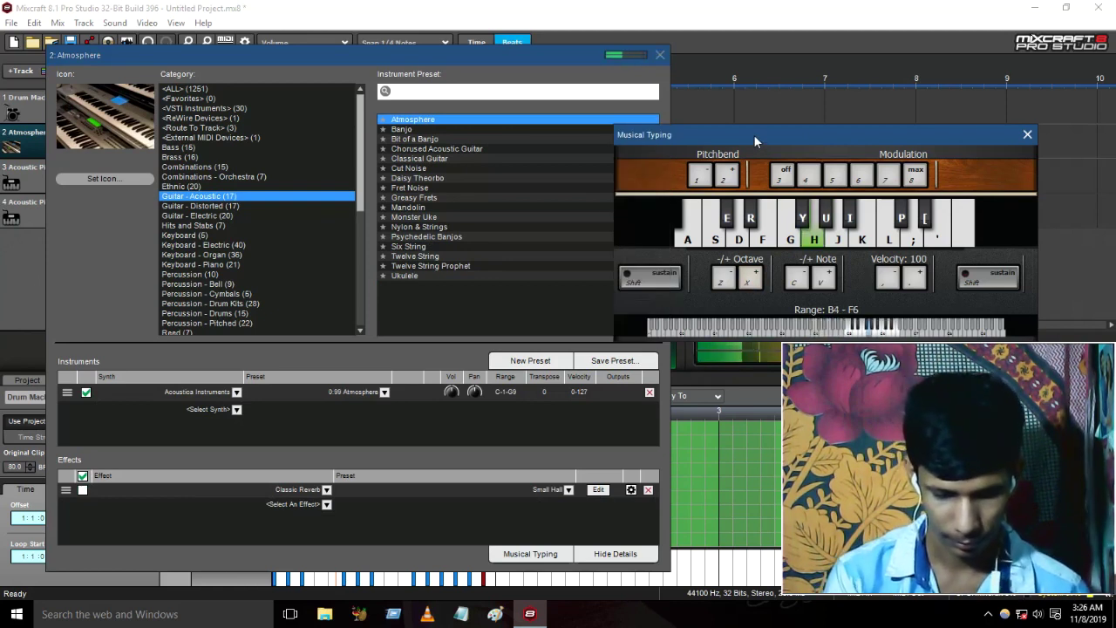
key(z)
key(z)
key(g)
key(XF86AudioLowerVolume)
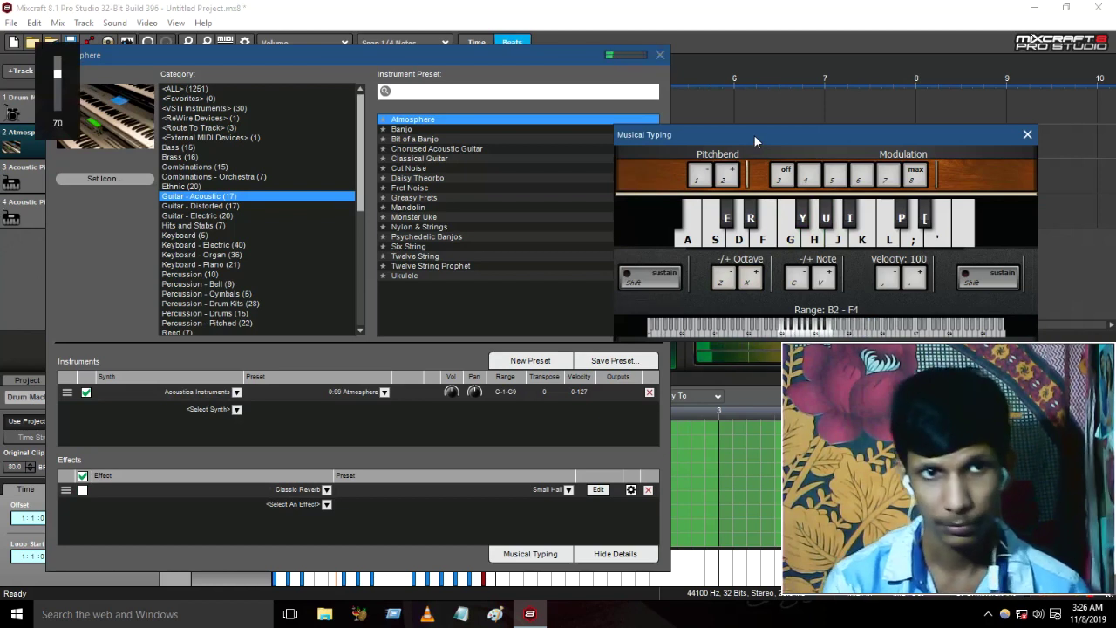
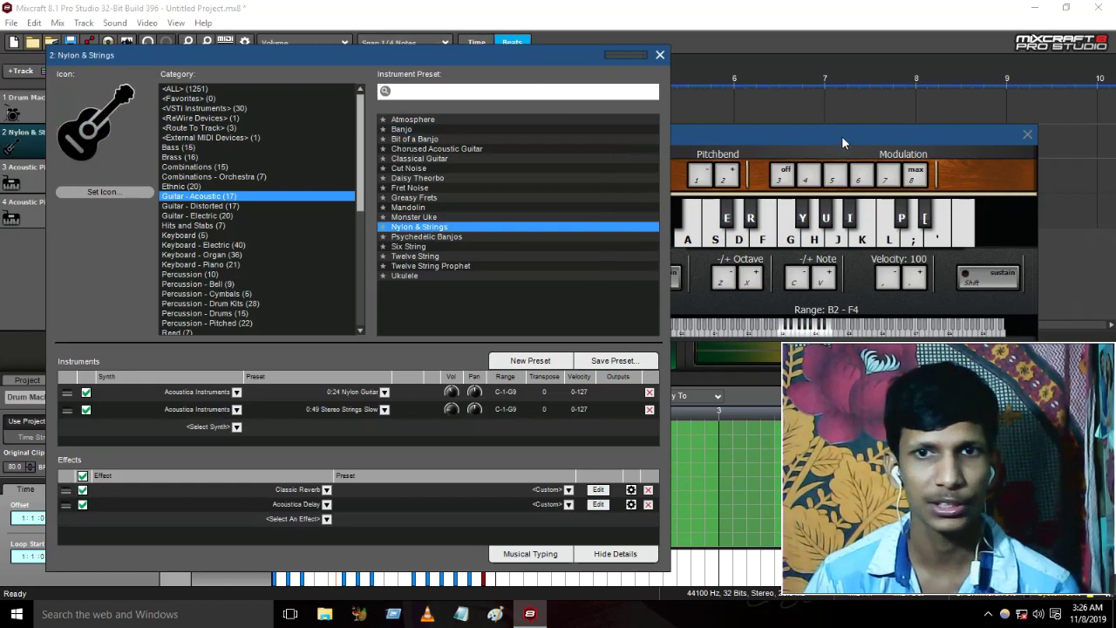
Audition the Nylon & Strings preset with its reverb and delay on by playing a few notes.
click(842, 136)
key(h)
key(g)
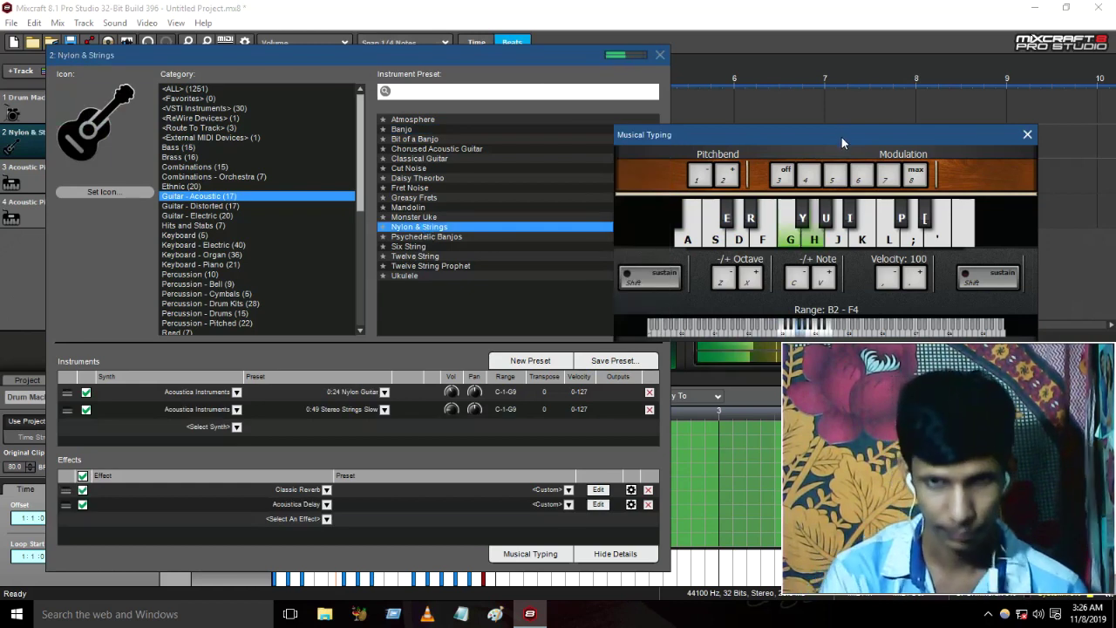
key(h)
key(j)
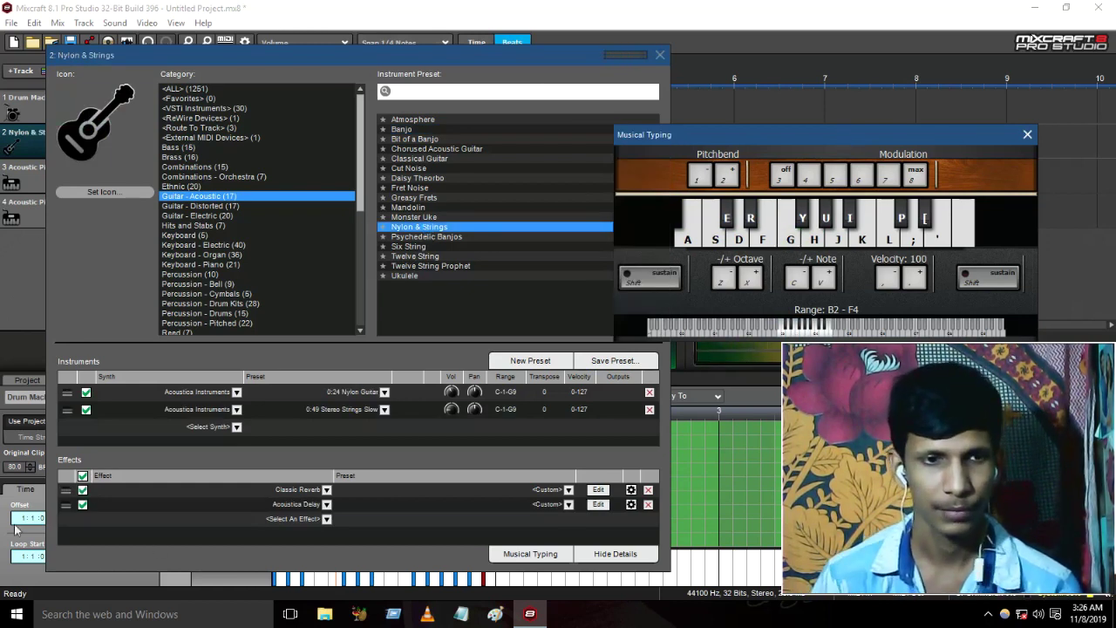
Turn off Classic Reverb and Acoustica Delay for Nylon & Strings and play notes while raising the range to B4–F6.
click(82, 489)
click(82, 504)
click(822, 138)
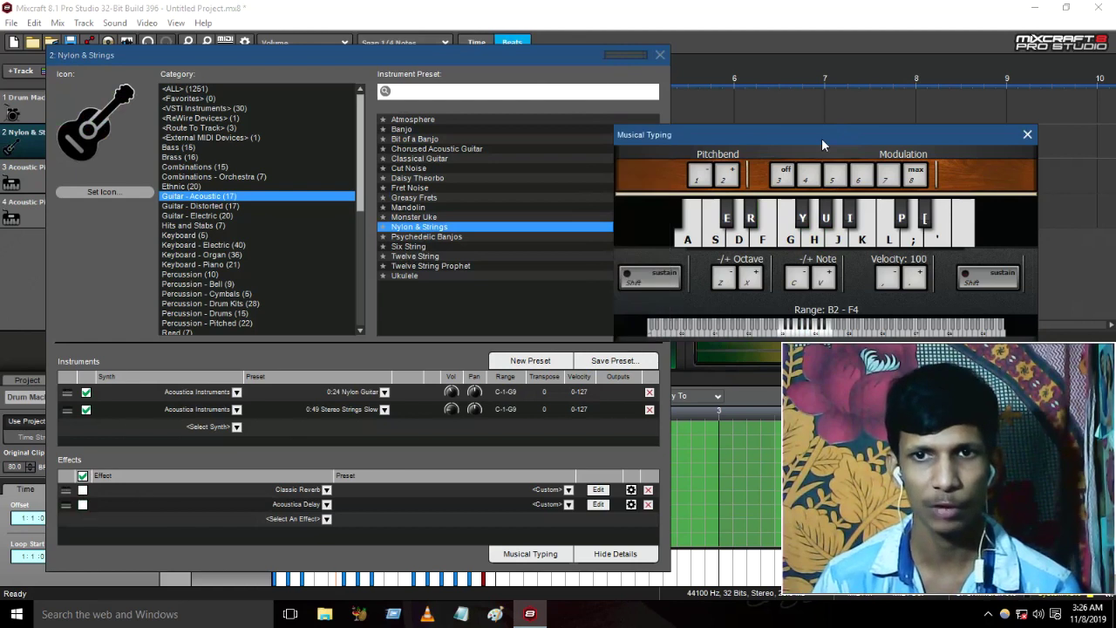
key(x)
key(g)
key(h)
key(j)
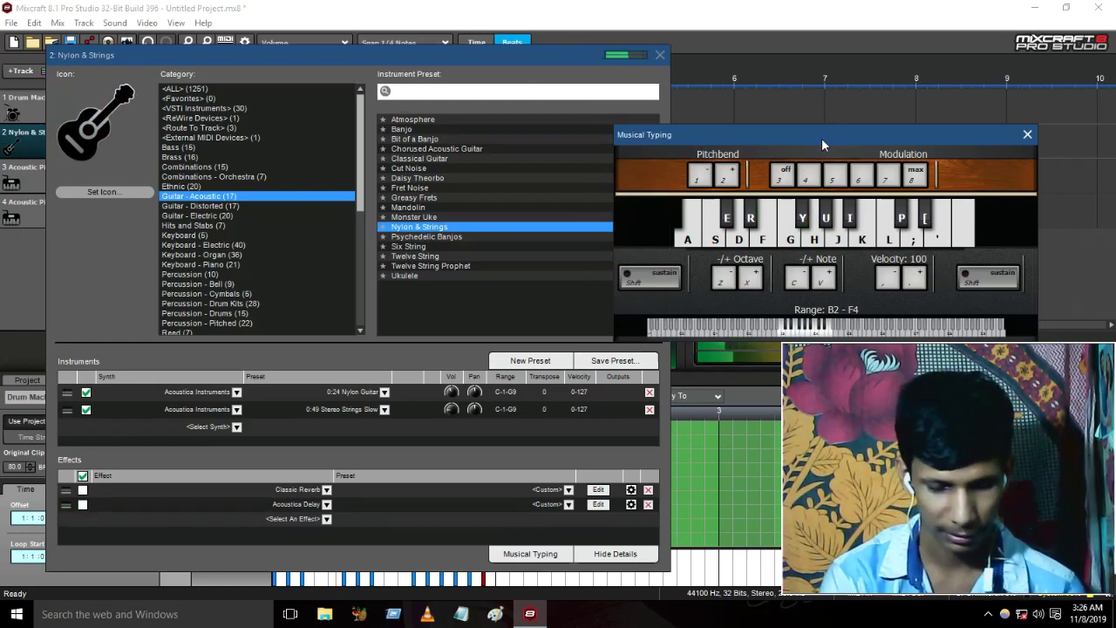
key(h)
key(x)
key(h)
key(j)
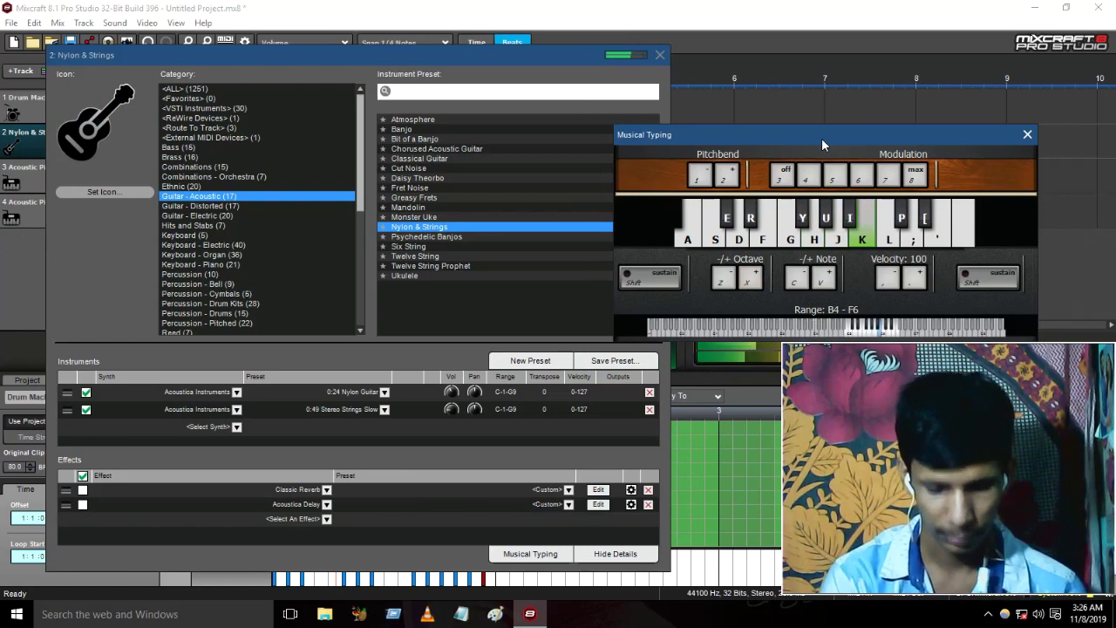
Play a longer melody with the effect-free Nylon & Strings sound in the B4–F6 range.
key(g)
key(f)
key(g)
key(h)
key(g)
key(d)
key(f)
key(g)
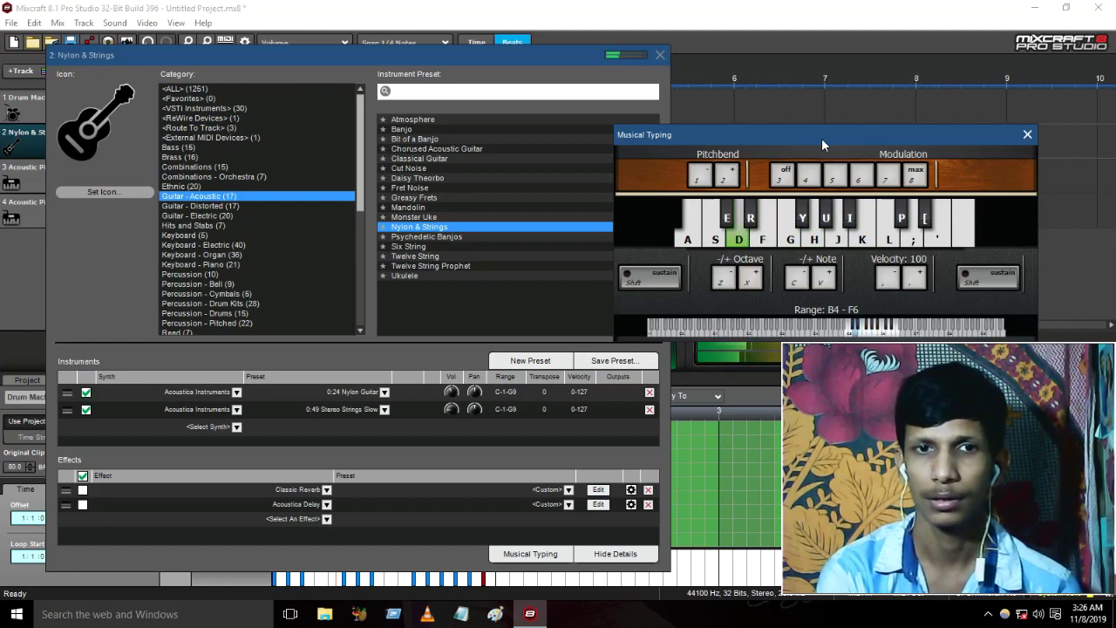
key(f)
key(s)
key(d)
key(f)
key(d)
key(s)
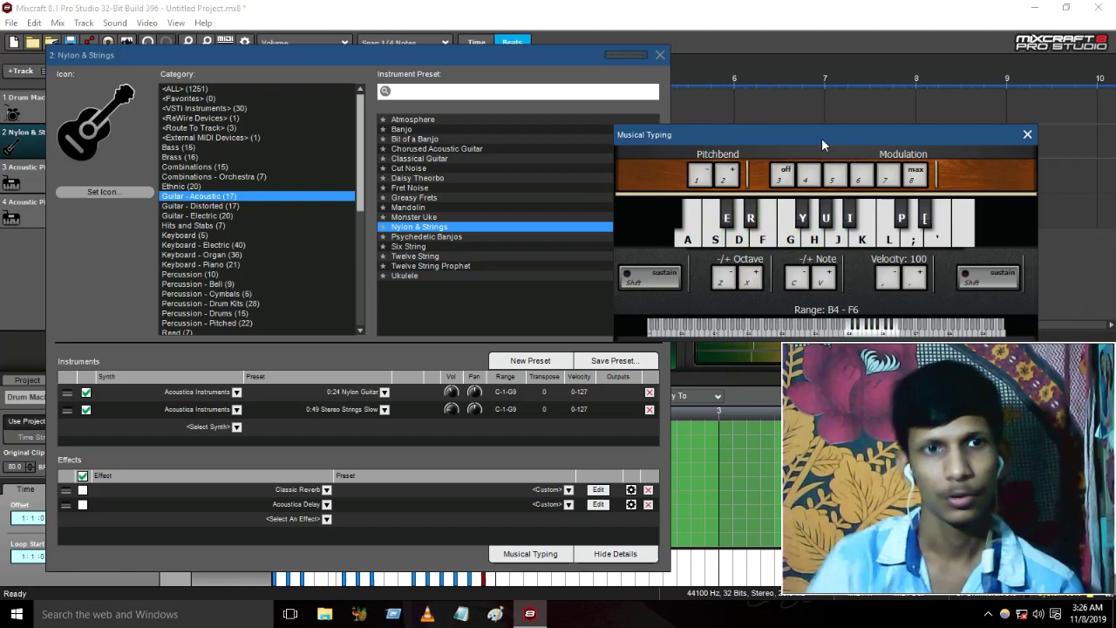
Assign the Funk Guitar preset from the Guitar - Electric category to track 2 and audition it with a short melody.
click(207, 215)
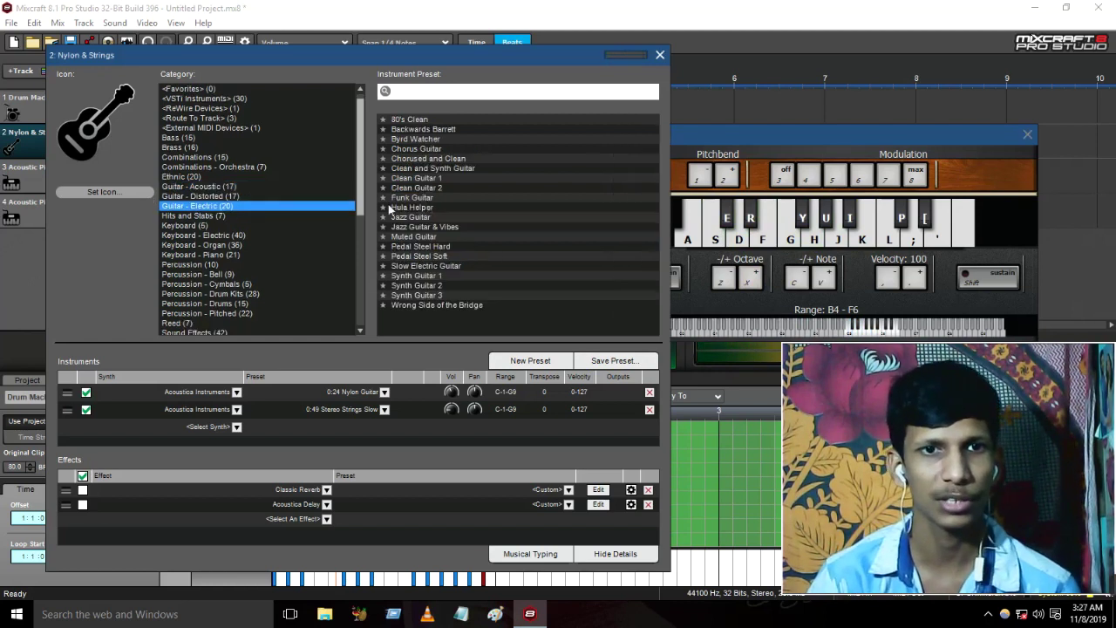
click(428, 200)
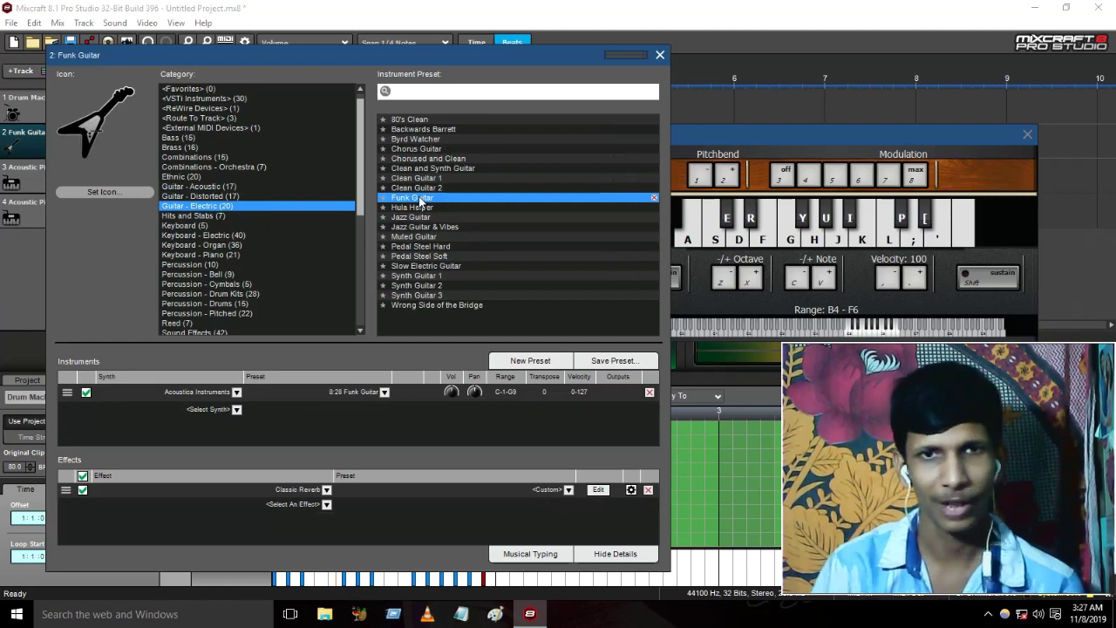
key(h)
key(f)
key(g)
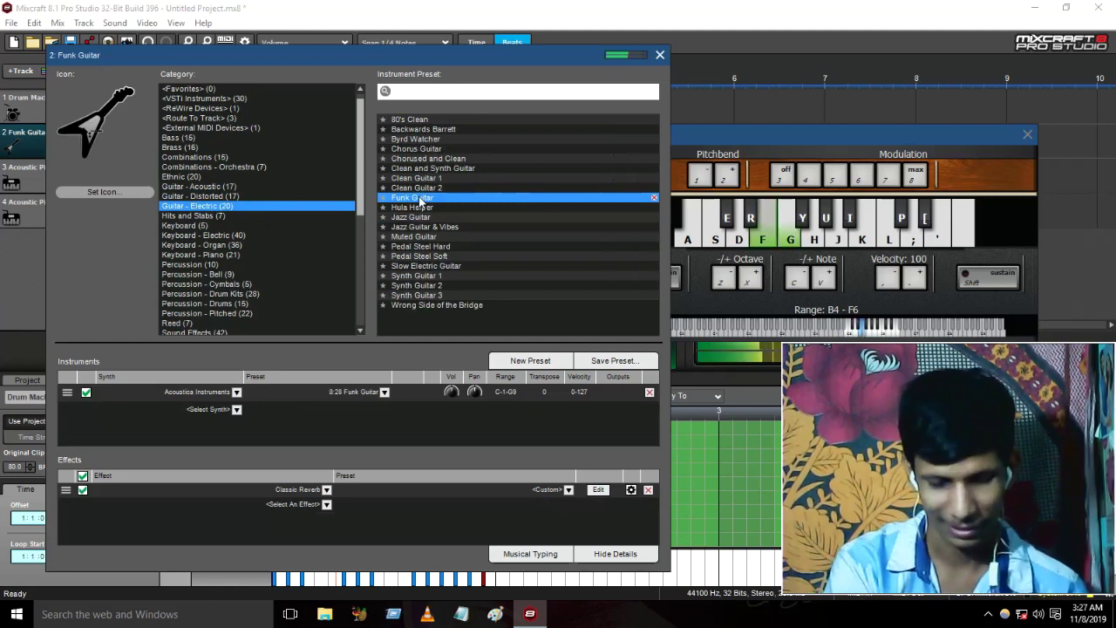
key(g)
key(d)
key(g)
key(f)
key(f)
key(s)
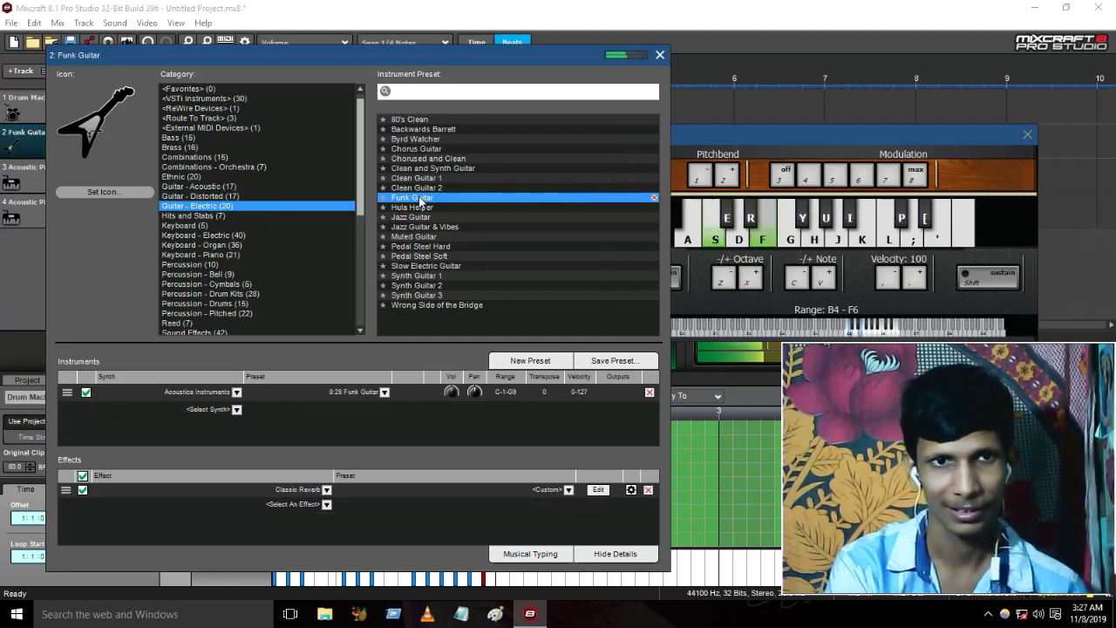
Assign the Orchestra Hit preset from the Hits and Stabs category to track 2 and audition it with a melody.
click(184, 215)
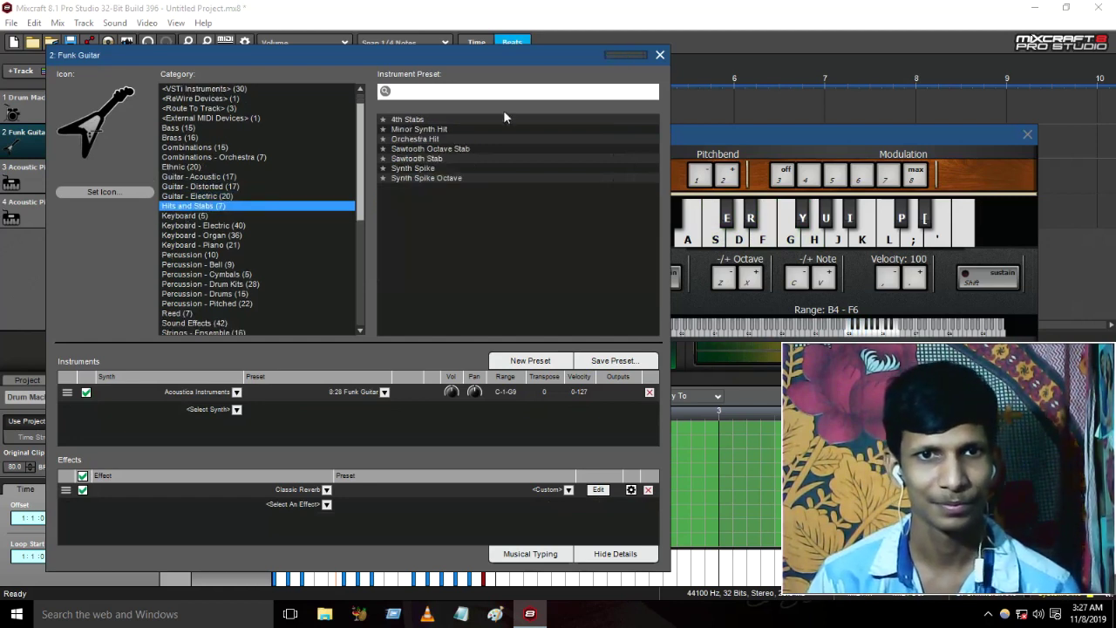
click(439, 141)
key(y)
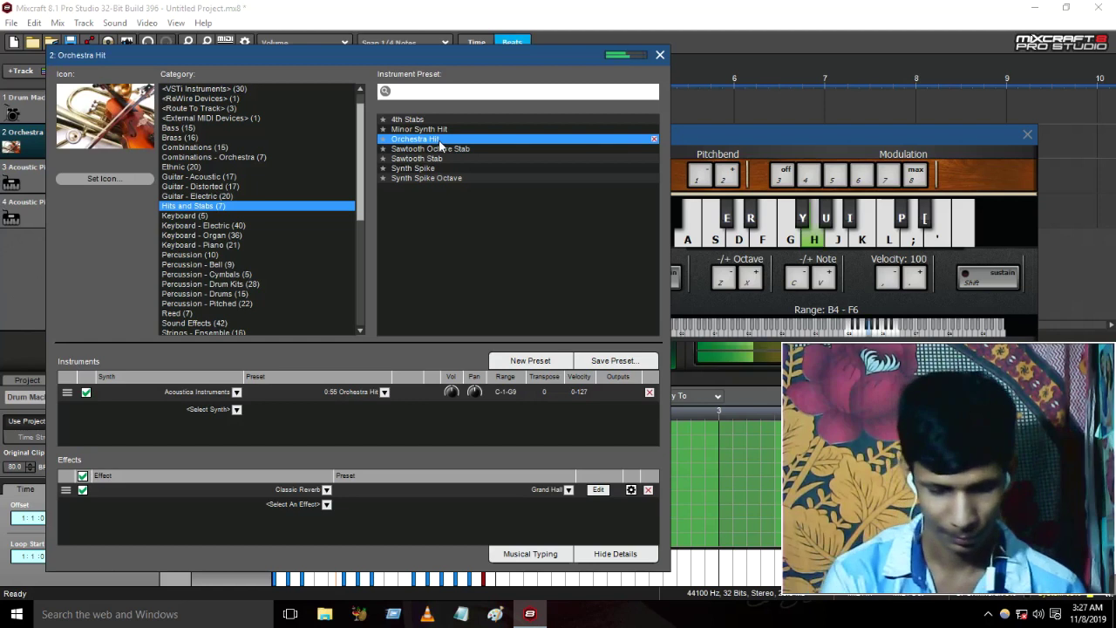
key(h)
key(h)
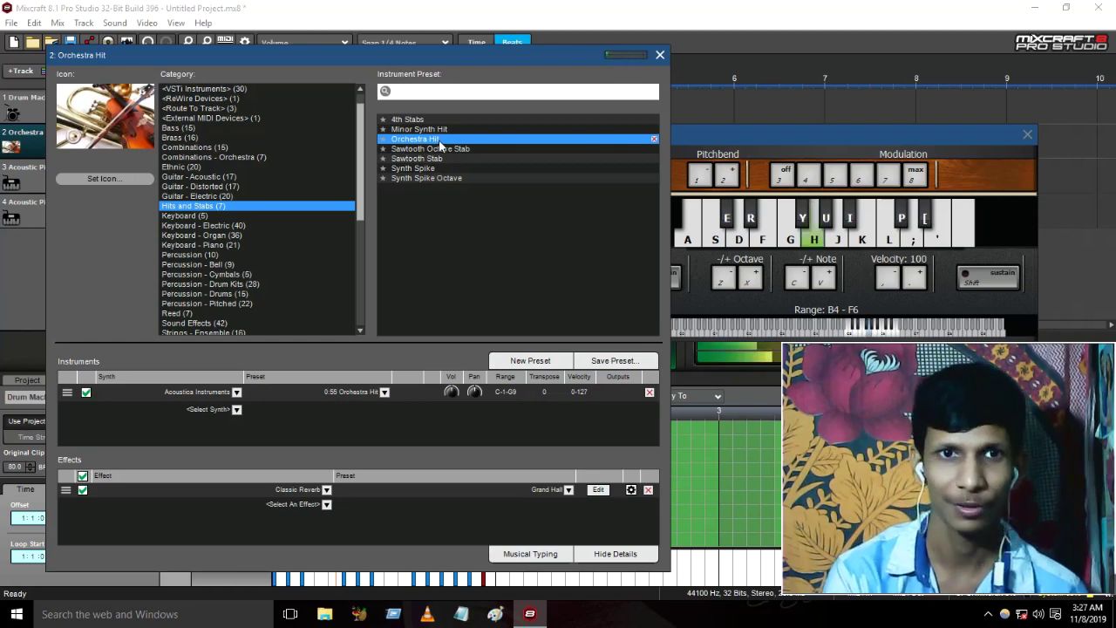
key(g)
key(h)
key(h)
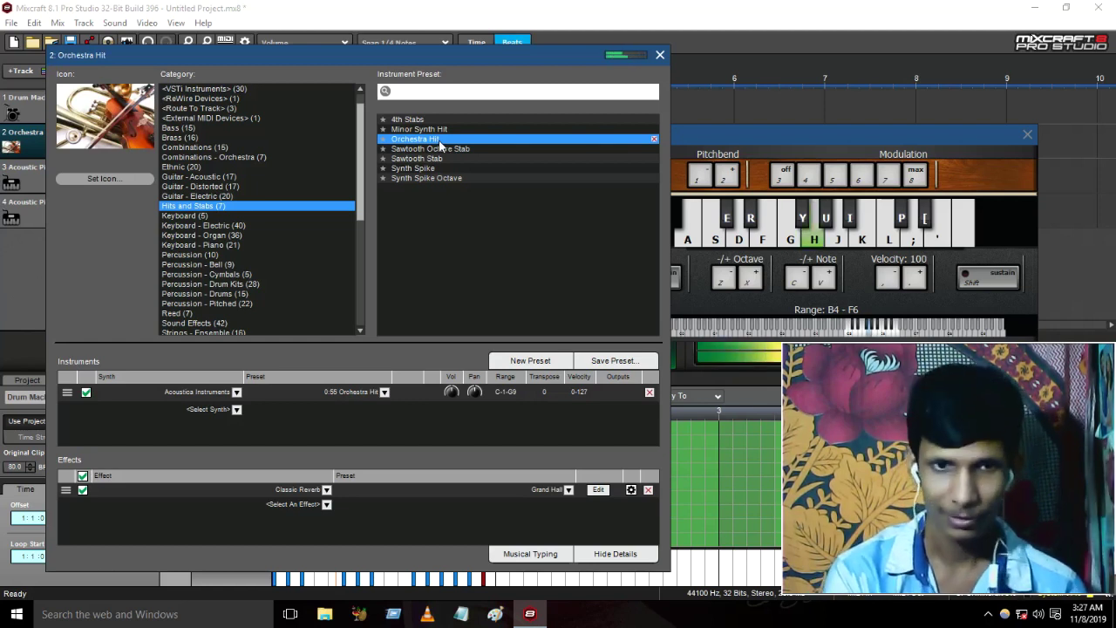
key(g)
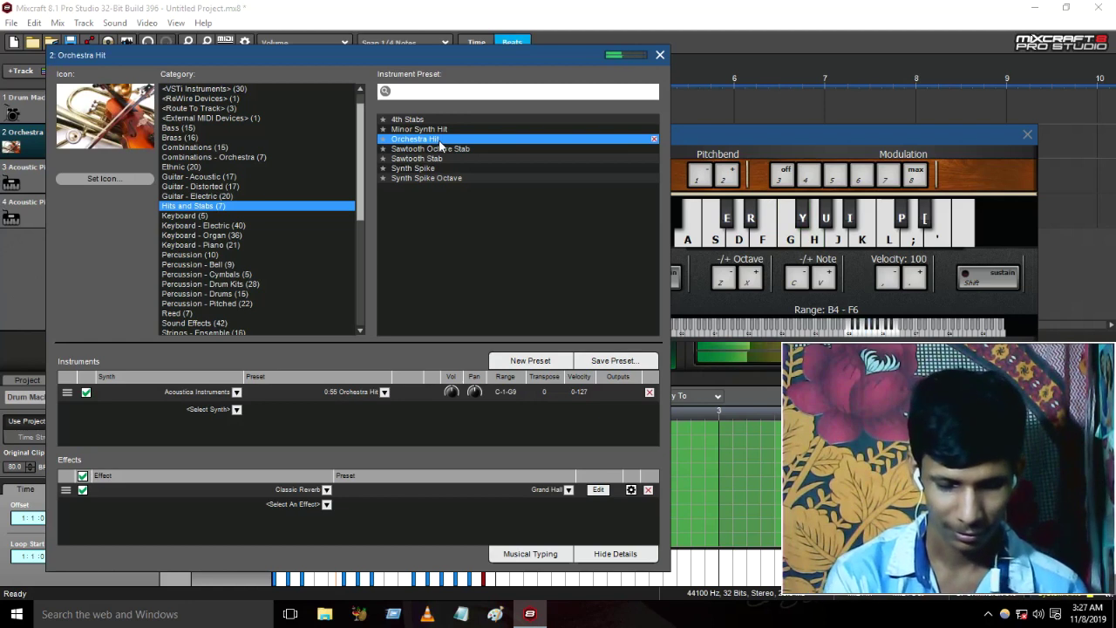
key(f)
key(g)
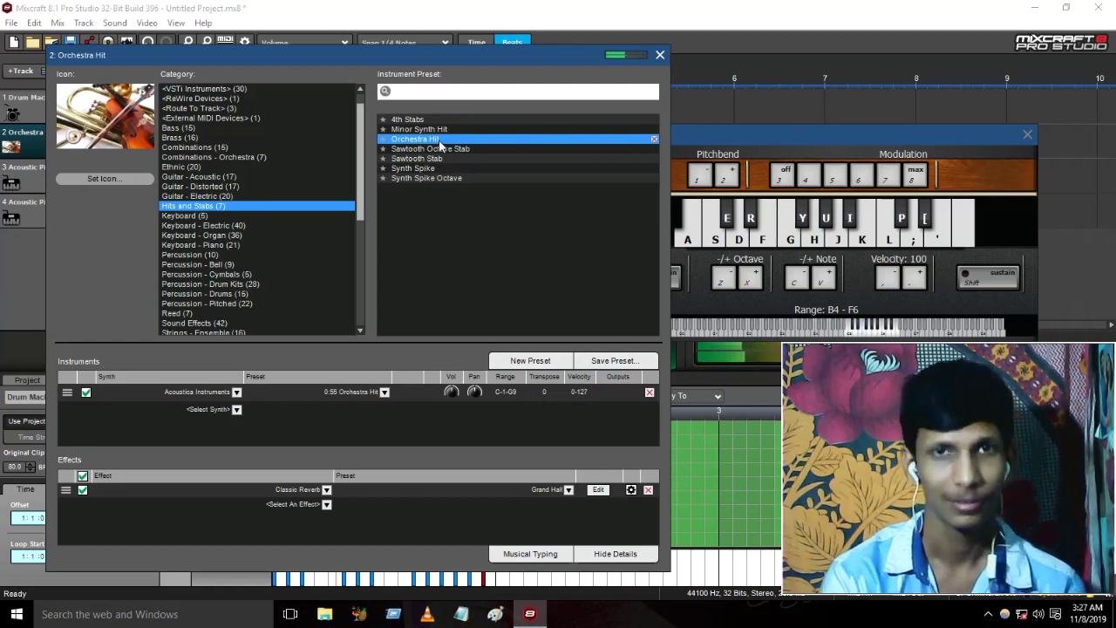
key(f)
key(d)
key(f)
key(d)
key(s)
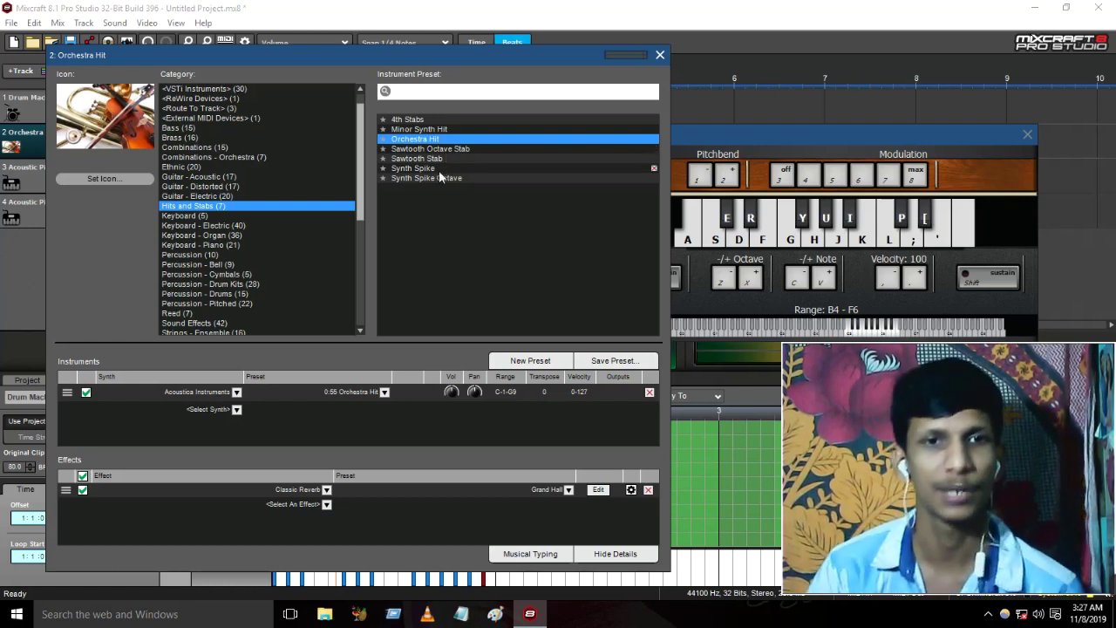
Assign the Cheesy Combo Organ preset from the Keyboard - Organ category to track 2 and audition it with a few notes.
click(195, 216)
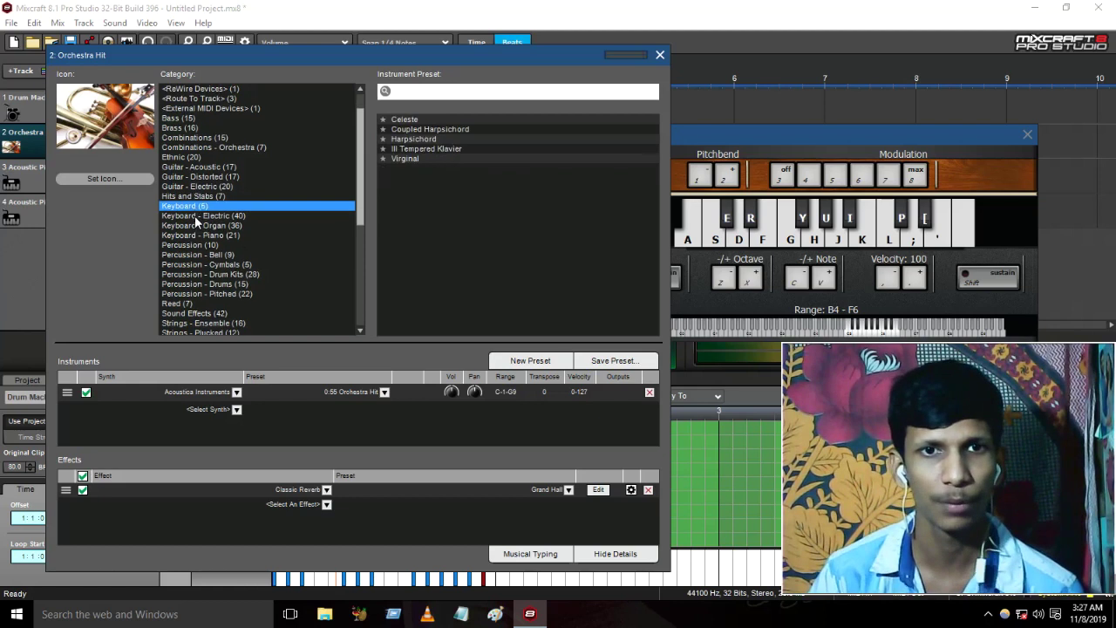
click(202, 224)
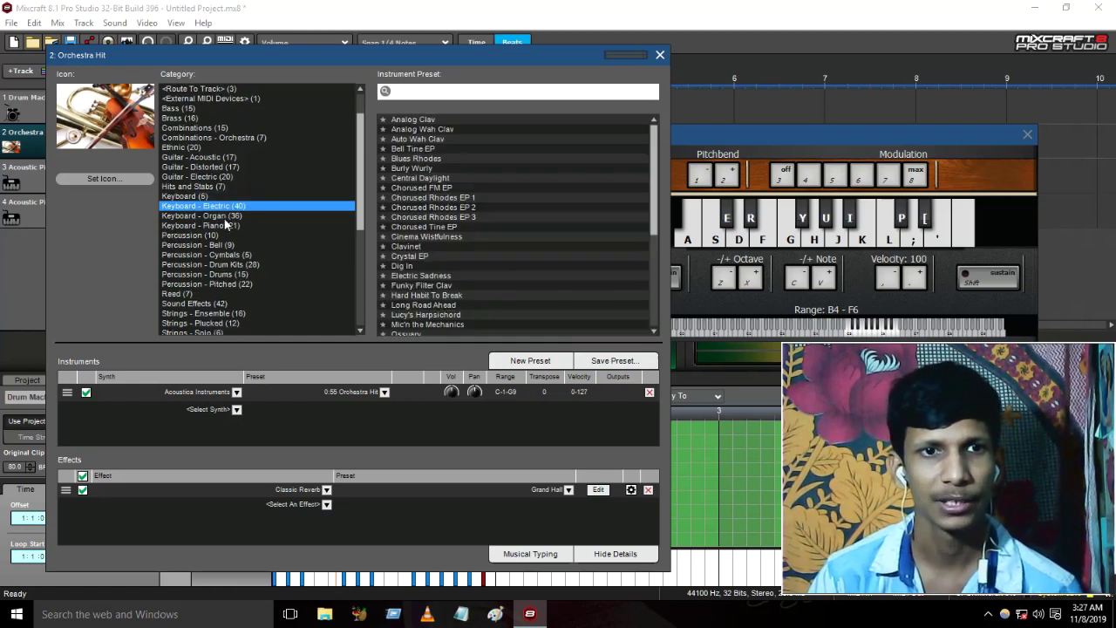
click(431, 179)
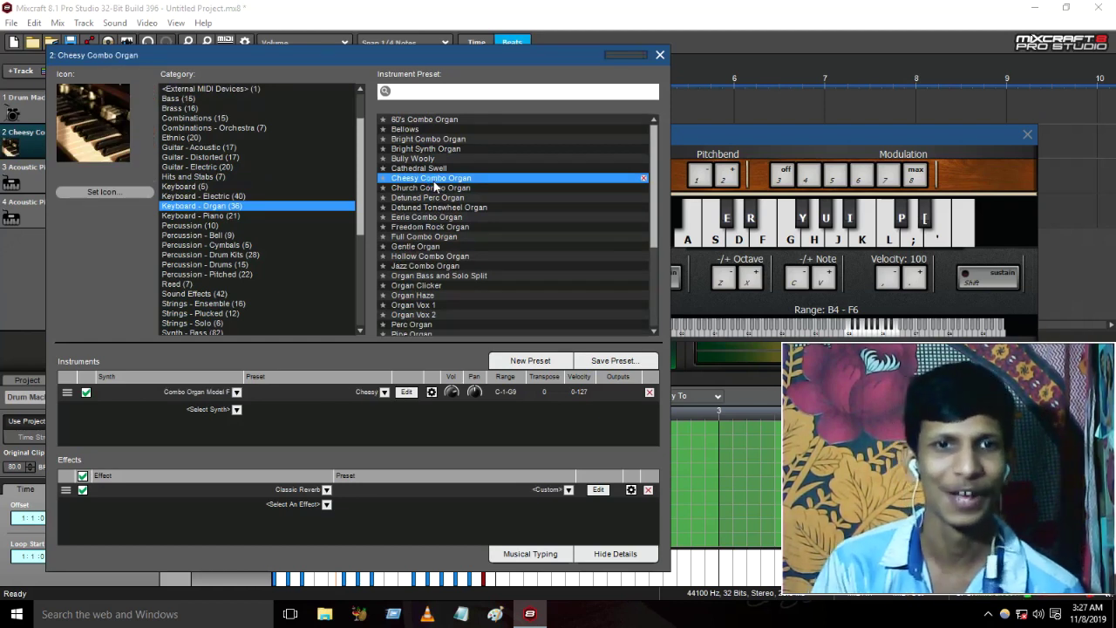
key(h)
key(f)
key(g)
Switch track 2 to the Bully Wooly organ preset and audition it with a short melody.
click(446, 160)
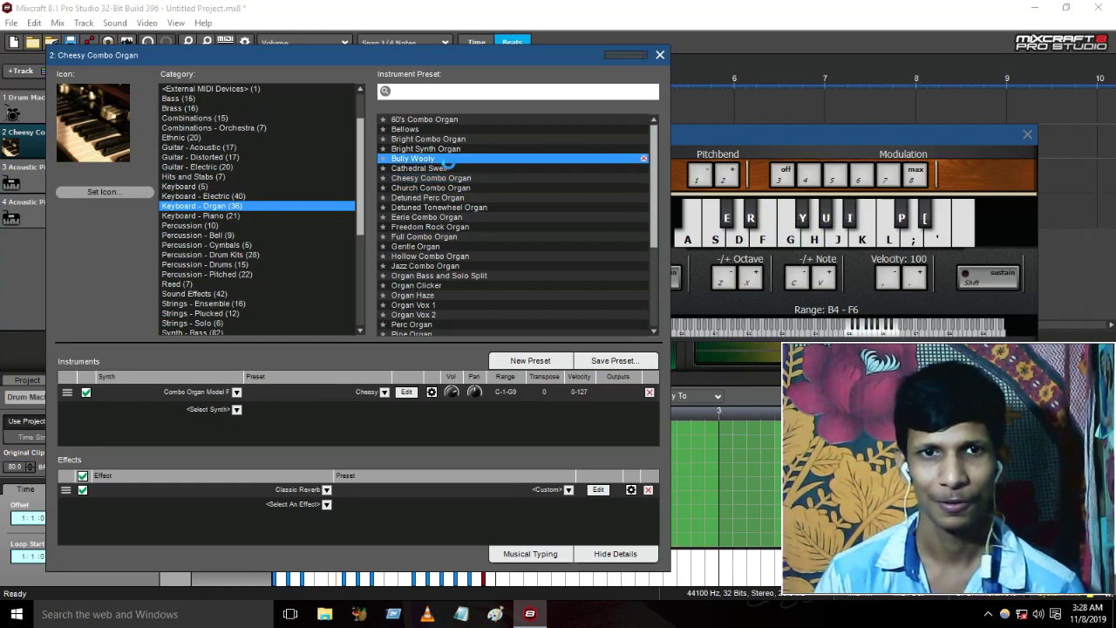
key(h)
key(g)
key(f)
key(g)
key(h)
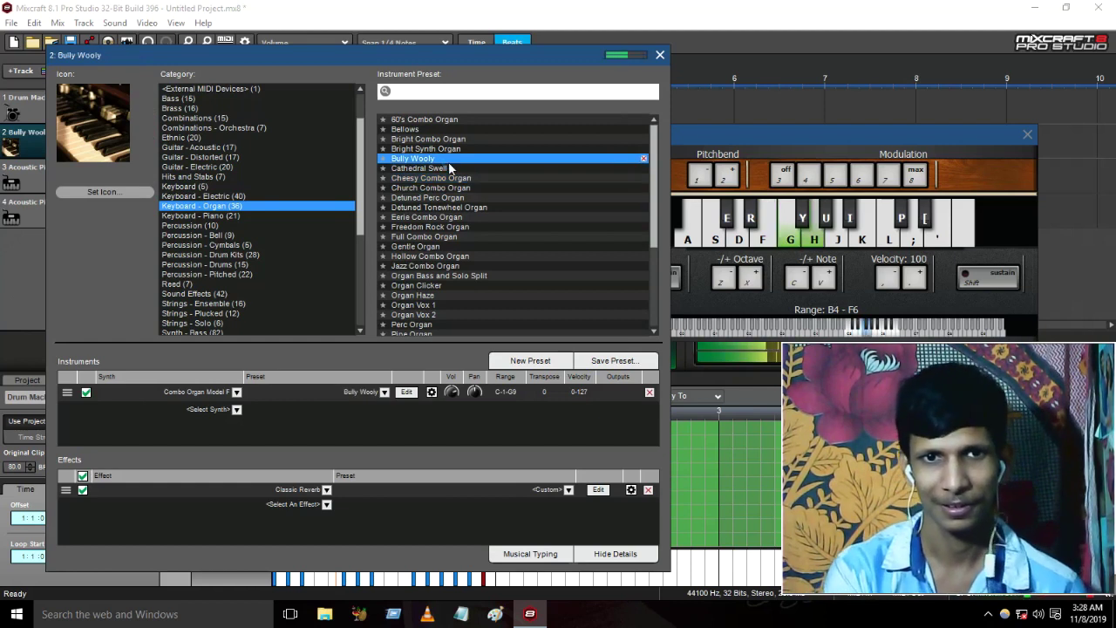
Switch track 2 to the Organ Haze preset and audition it with a longer descending melody.
click(455, 296)
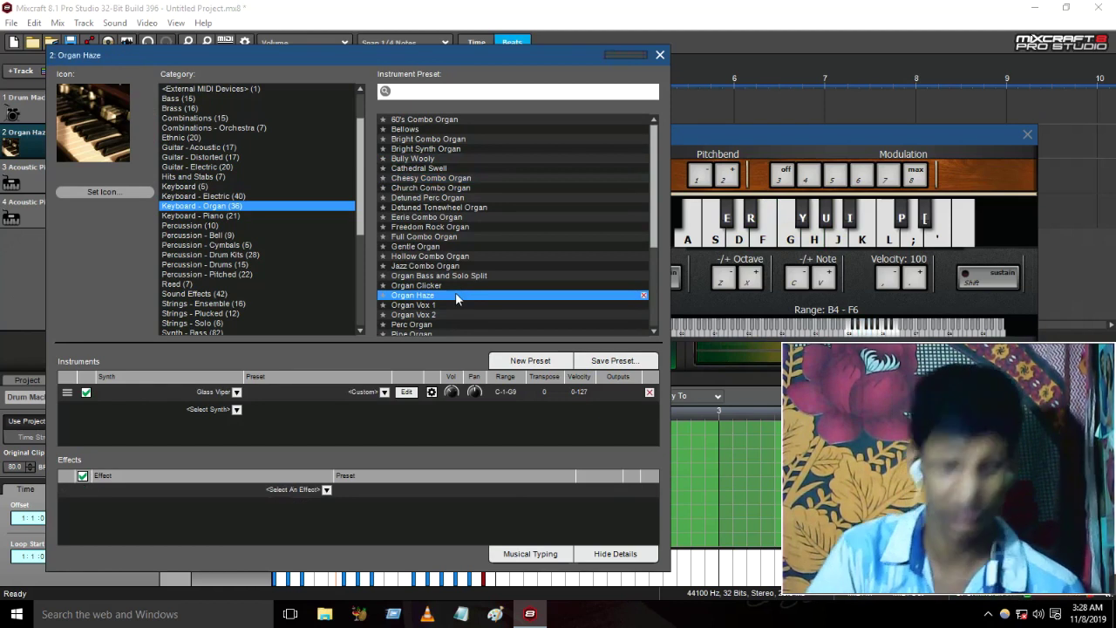
key(j)
key(g)
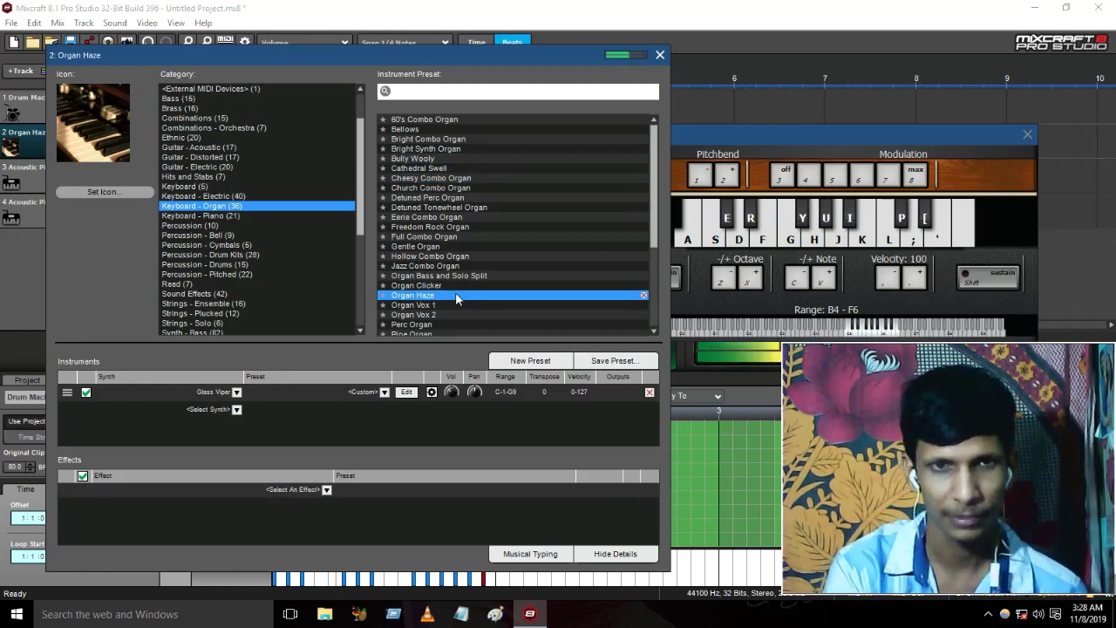
key(f)
key(g)
key(d)
key(s)
key(d)
key(d)
key(a)
key(d)
key(s)
key(a)
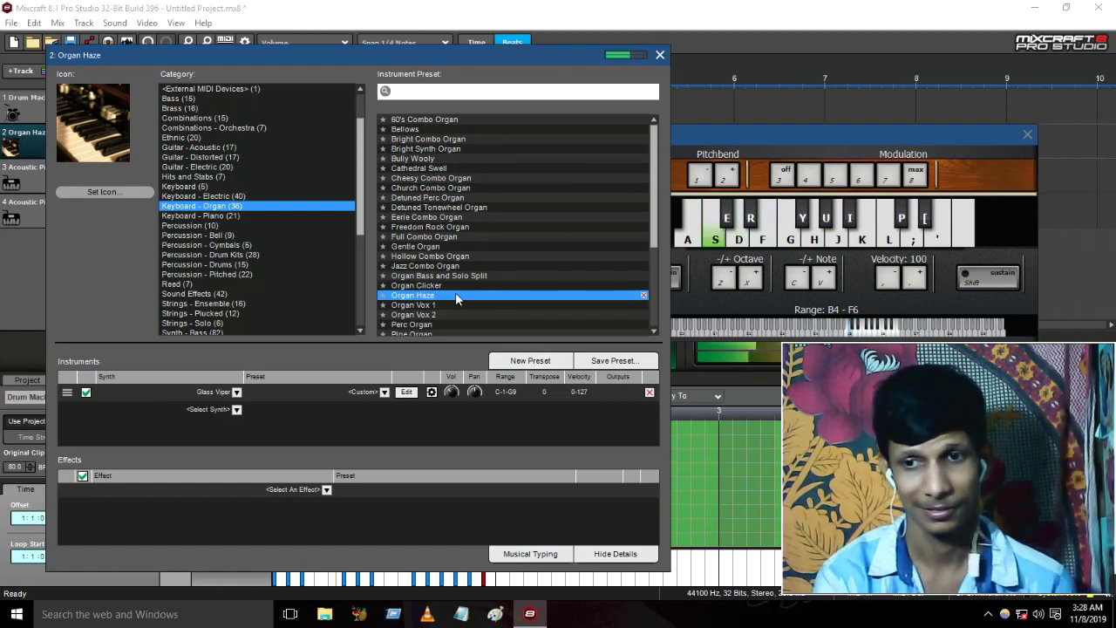
key(d)
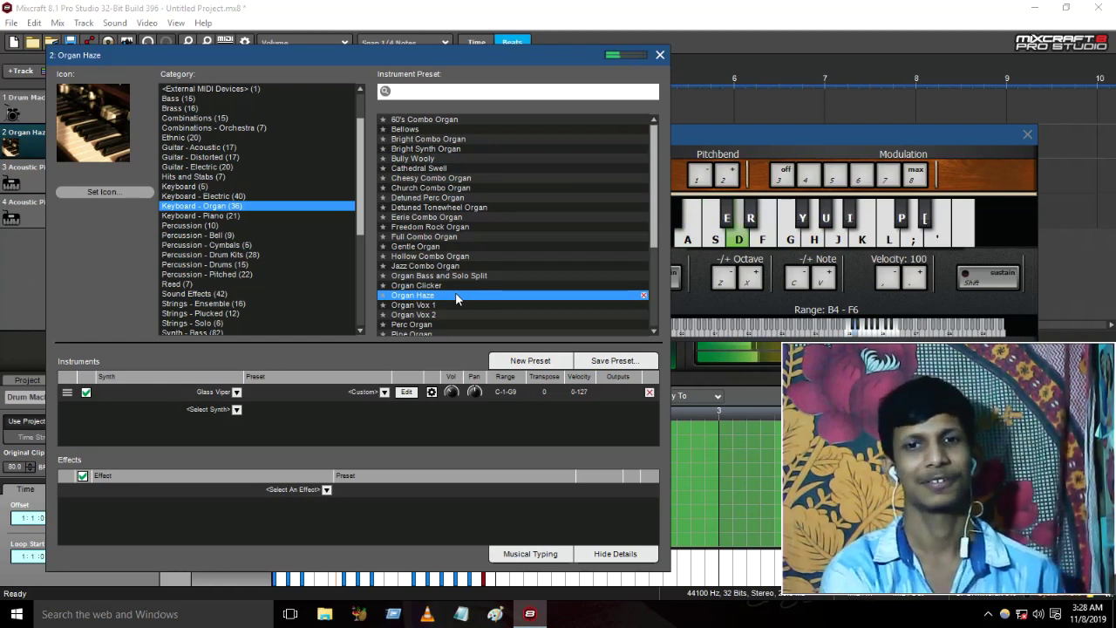
Assign the Electric Grand preset from the Keyboard - Piano category to track 2 and play a few notes.
click(220, 224)
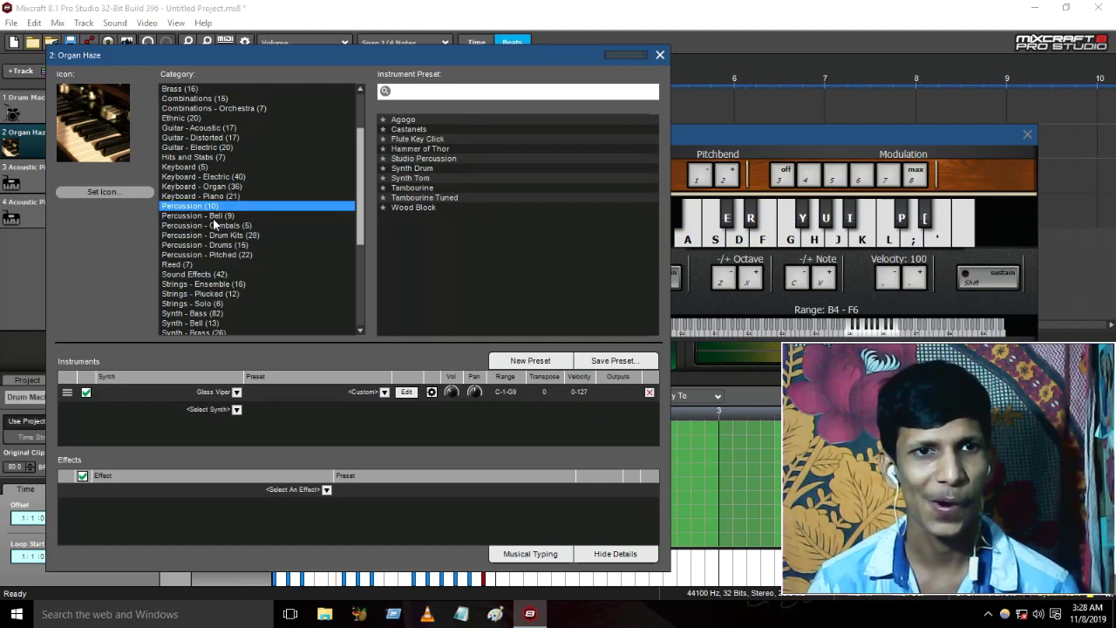
click(214, 217)
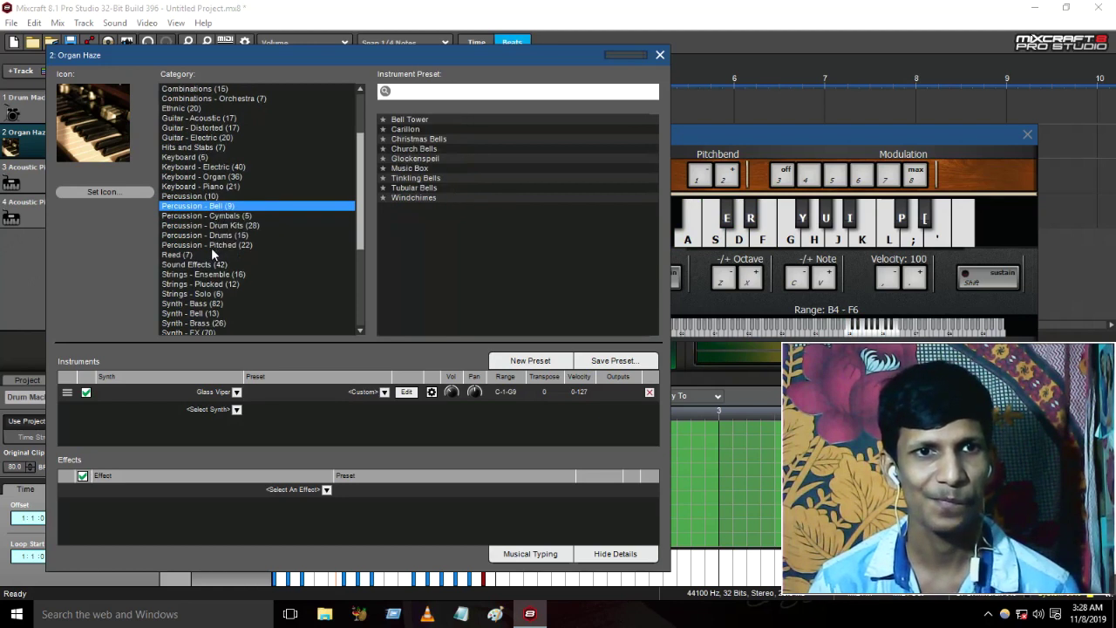
scroll(211, 253, up, 2)
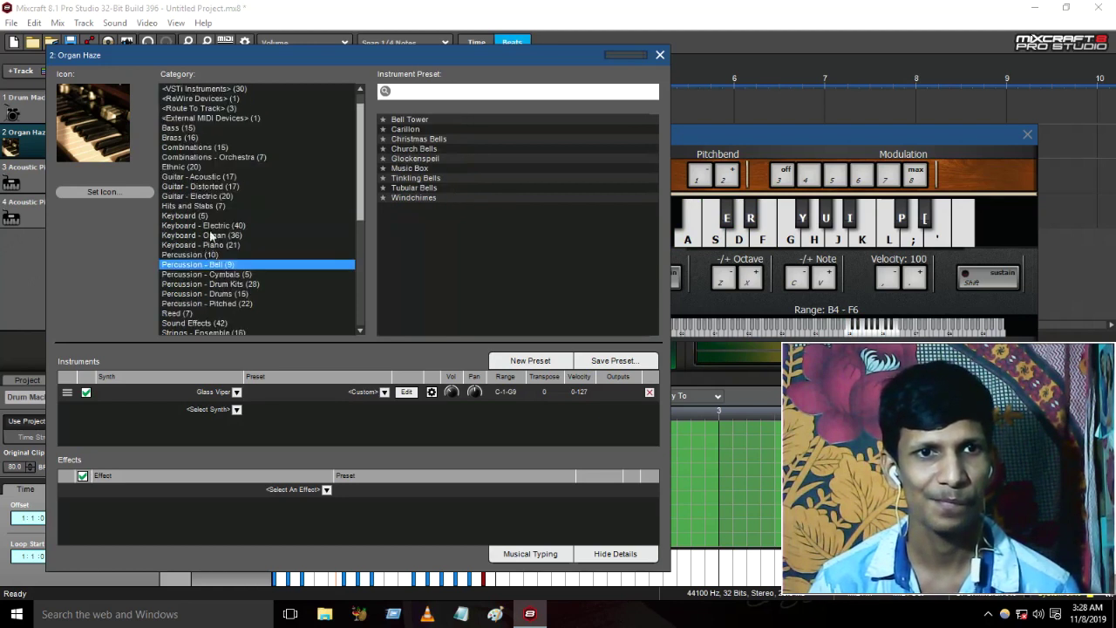
click(216, 246)
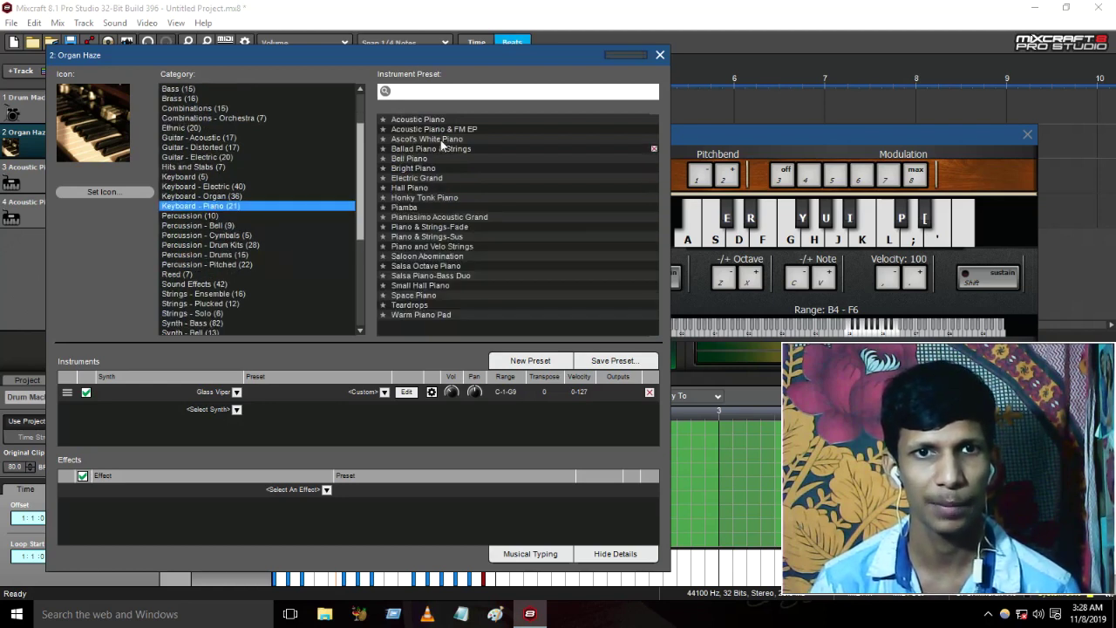
click(434, 178)
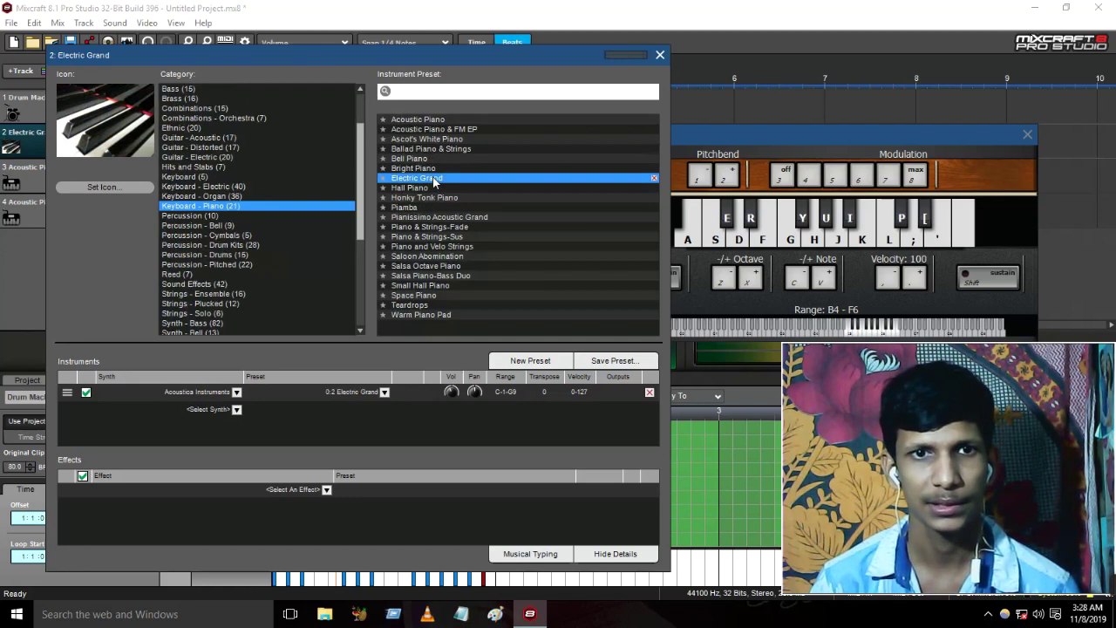
key(f)
key(g)
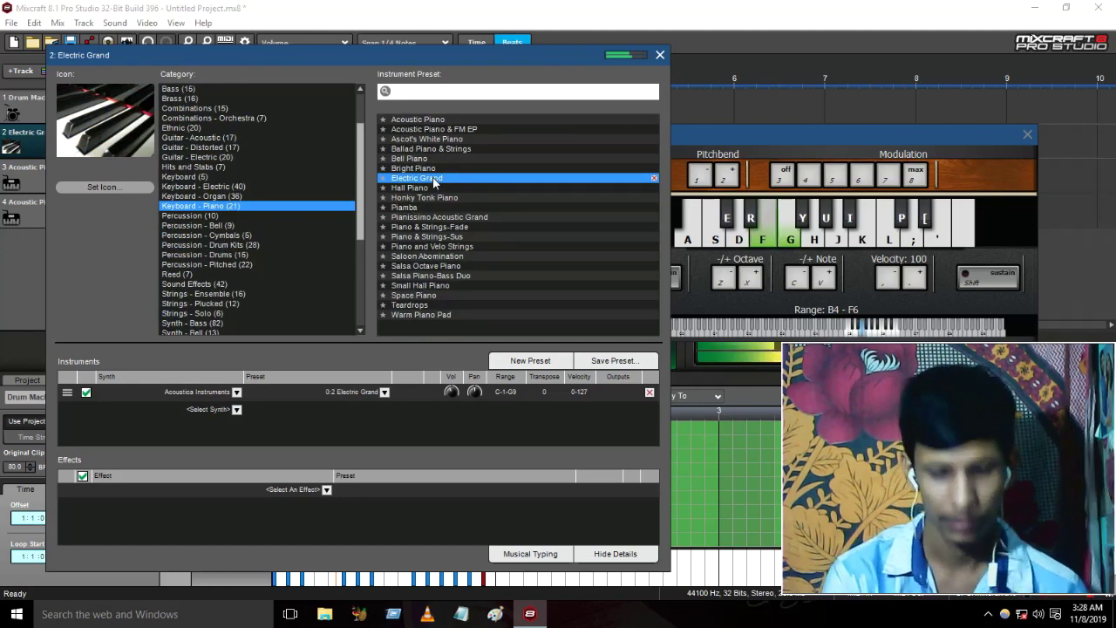
key(g)
Play Electric Grand in a low B2–F4 range and two octaves higher, then set the typing keyboard's range to B3–F5 and play on.
key(z)
key(z)
key(f)
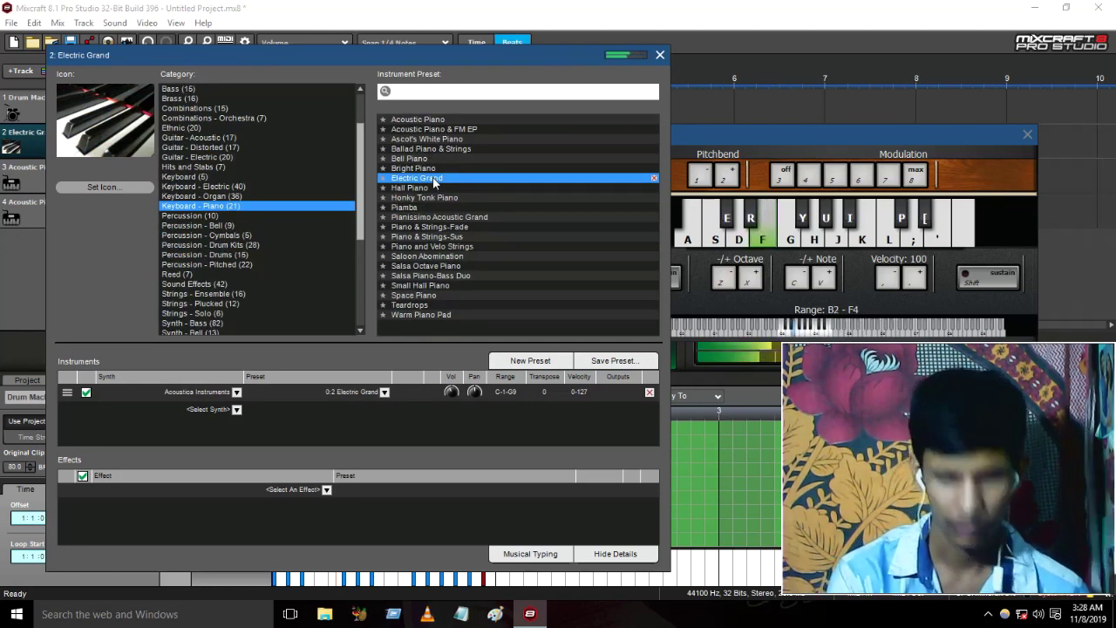
key(h)
key(x)
key(x)
key(g)
key(h)
key(k)
key(z)
key(f)
key(g)
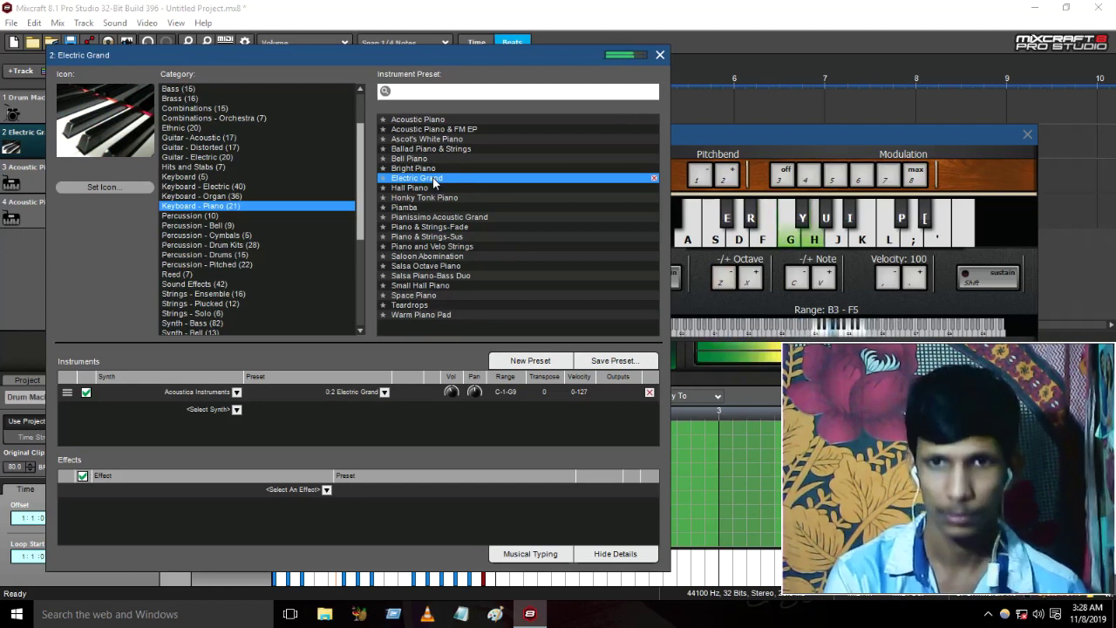
key(f)
key(h)
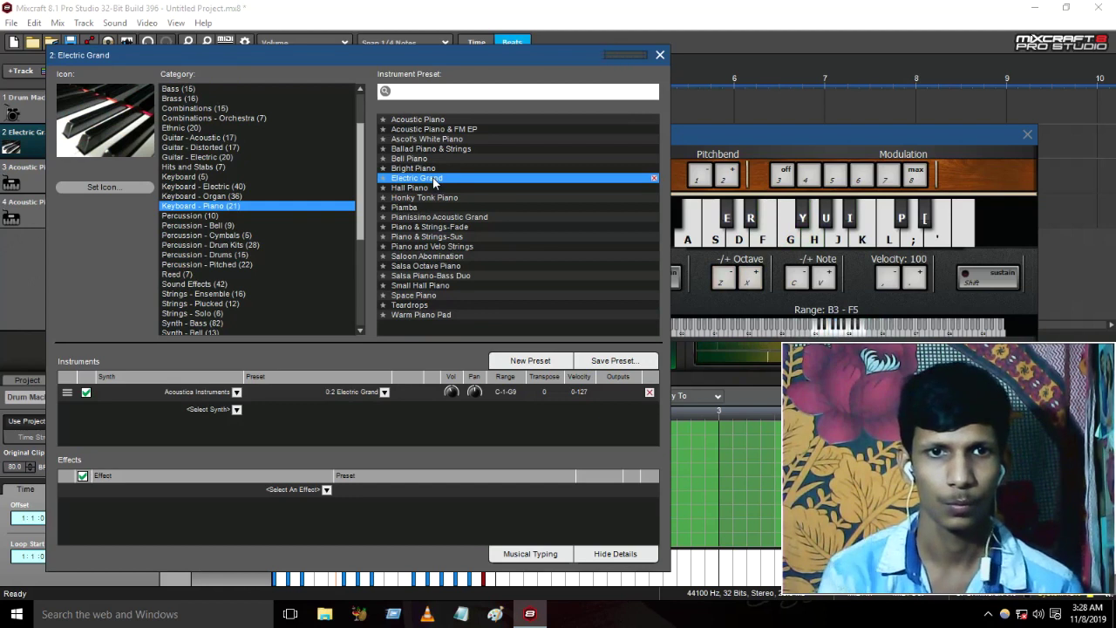
Switch track 2 to the Small Hall Piano preset and audition it with a short melody.
click(440, 286)
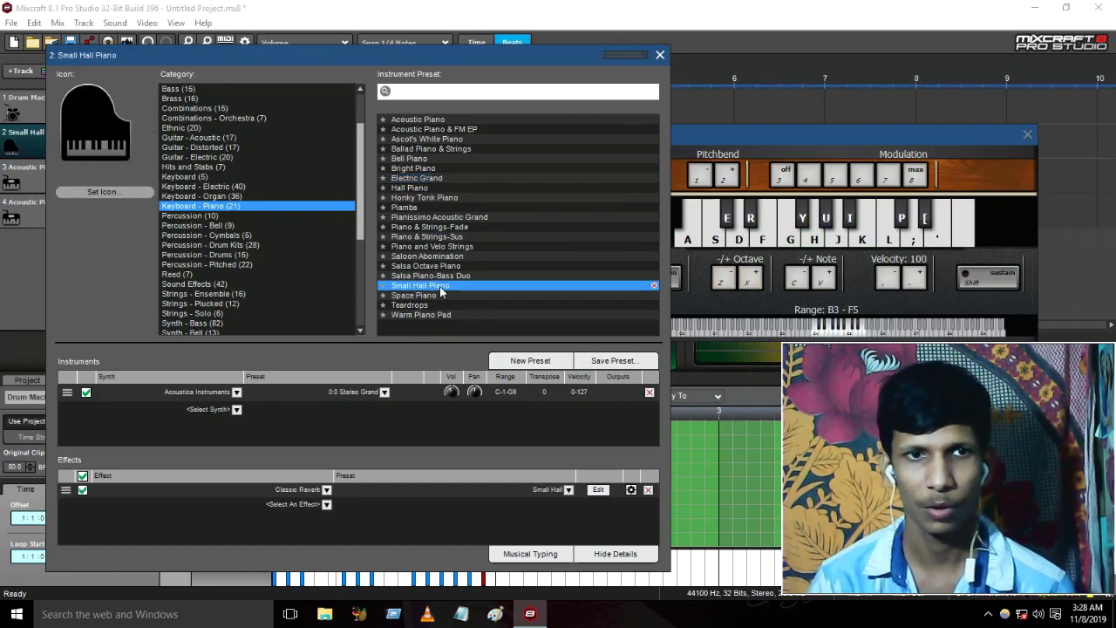
key(h)
key(f)
key(g)
key(d)
key(g)
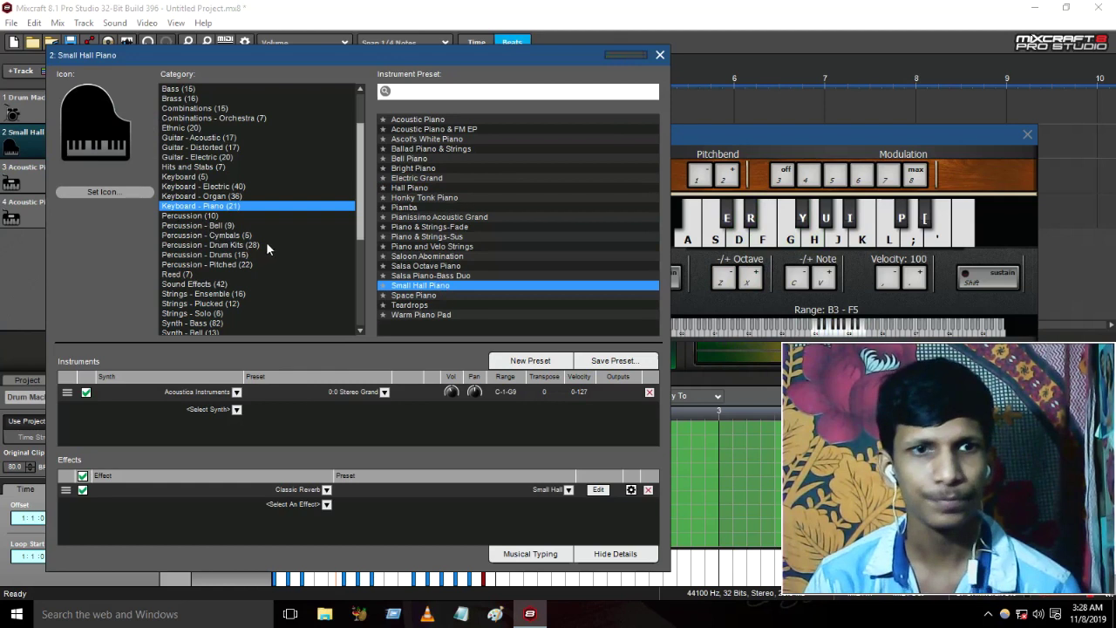
Assign the Violin preset from the Strings - Solo category to track 2 and try a few notes on the Musical Typing keyboard.
click(214, 314)
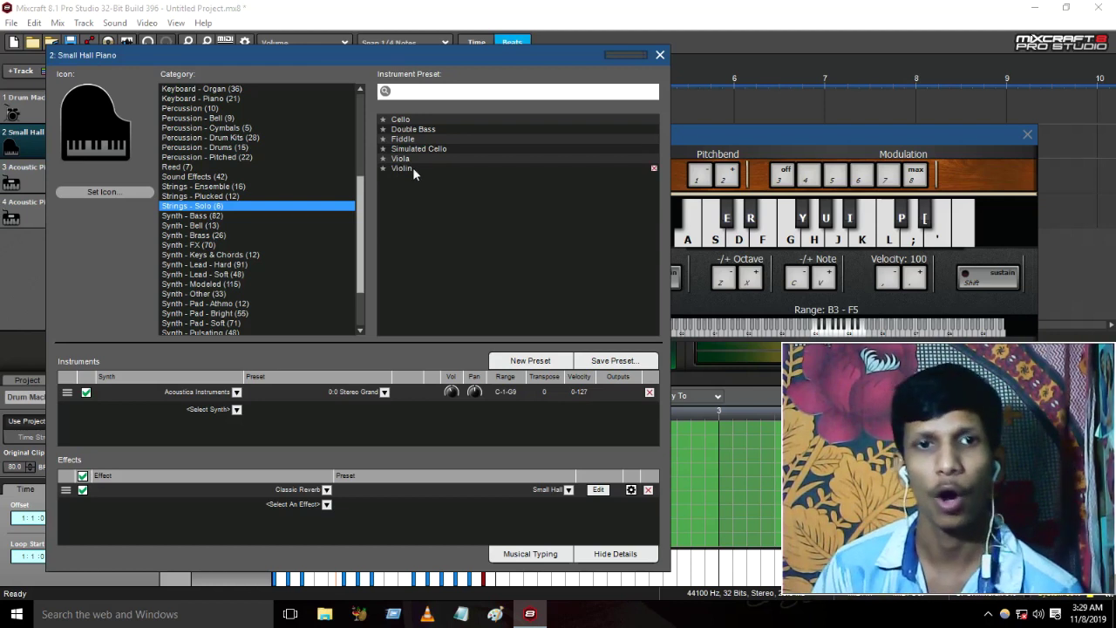
click(411, 166)
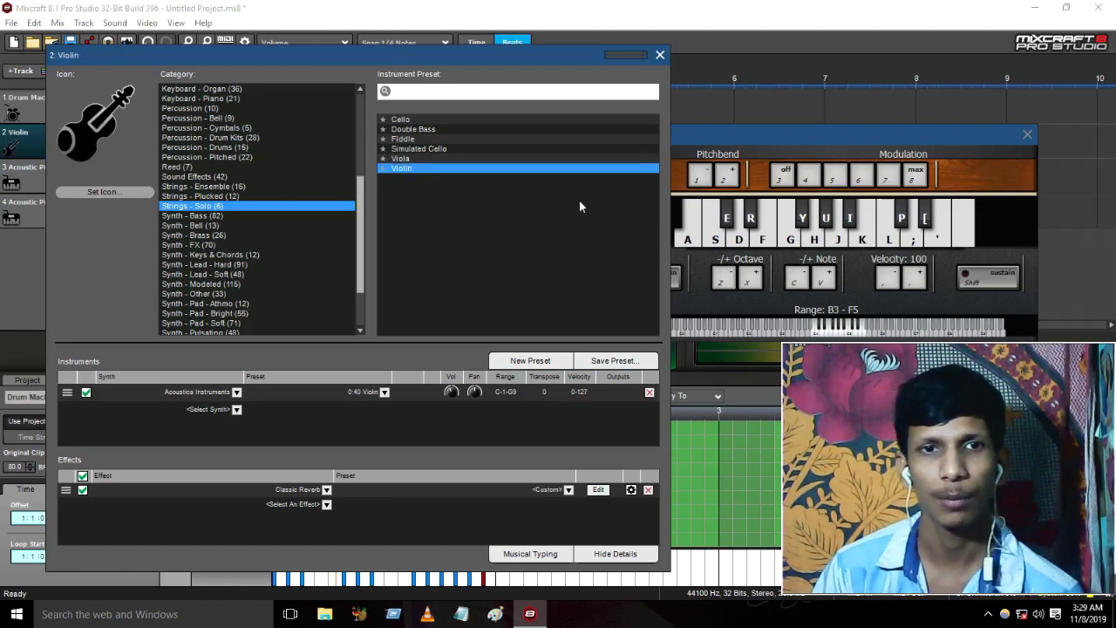
click(723, 133)
key(h)
key(g)
key(j)
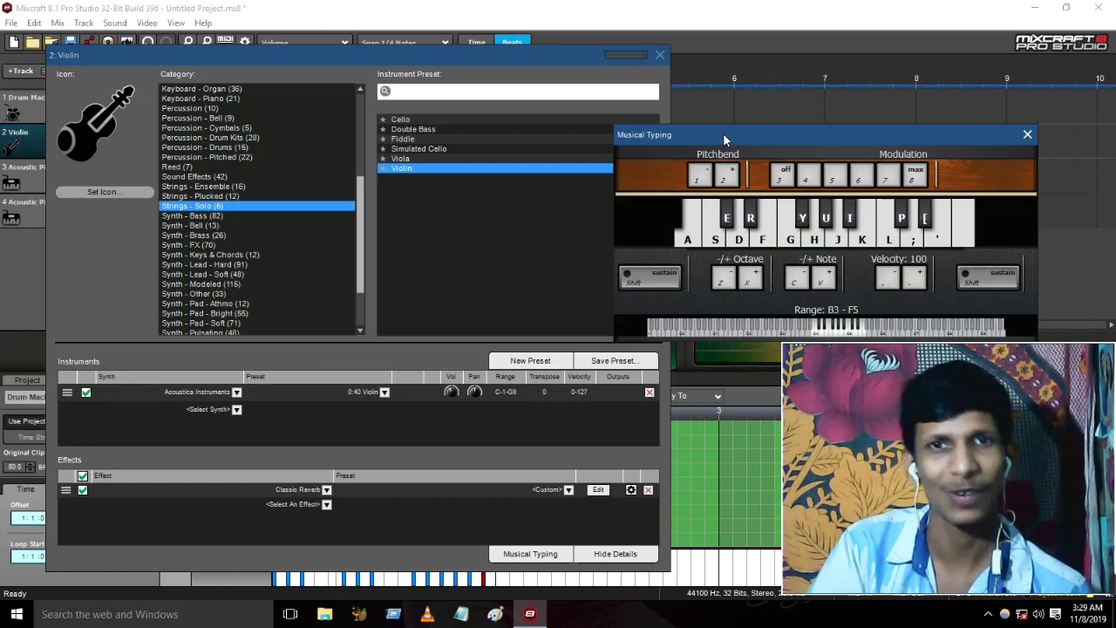
key(h)
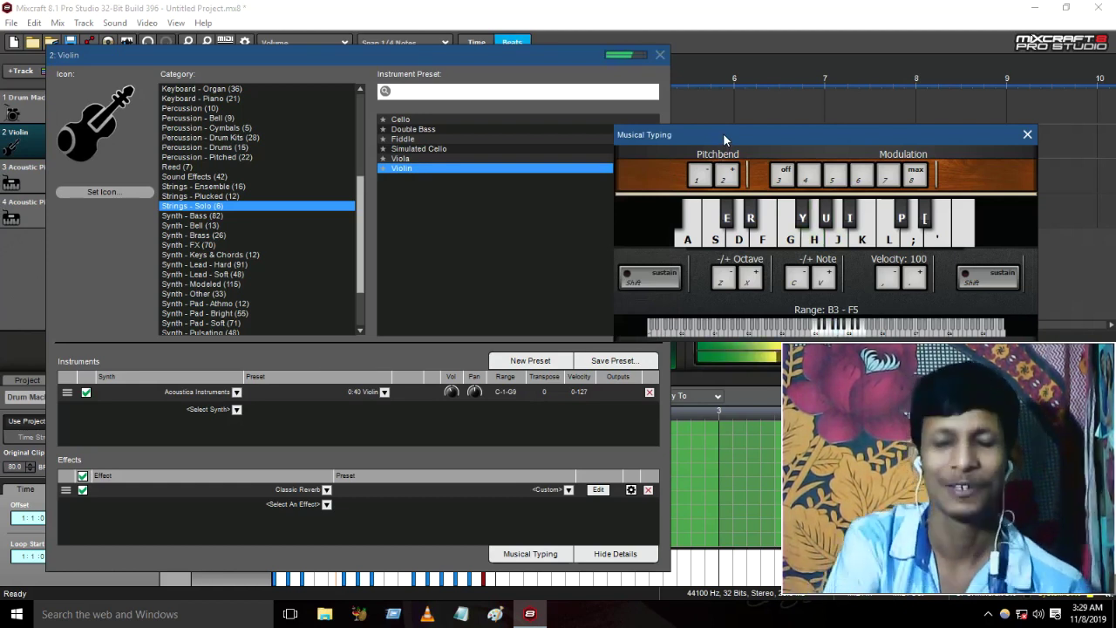
key(u)
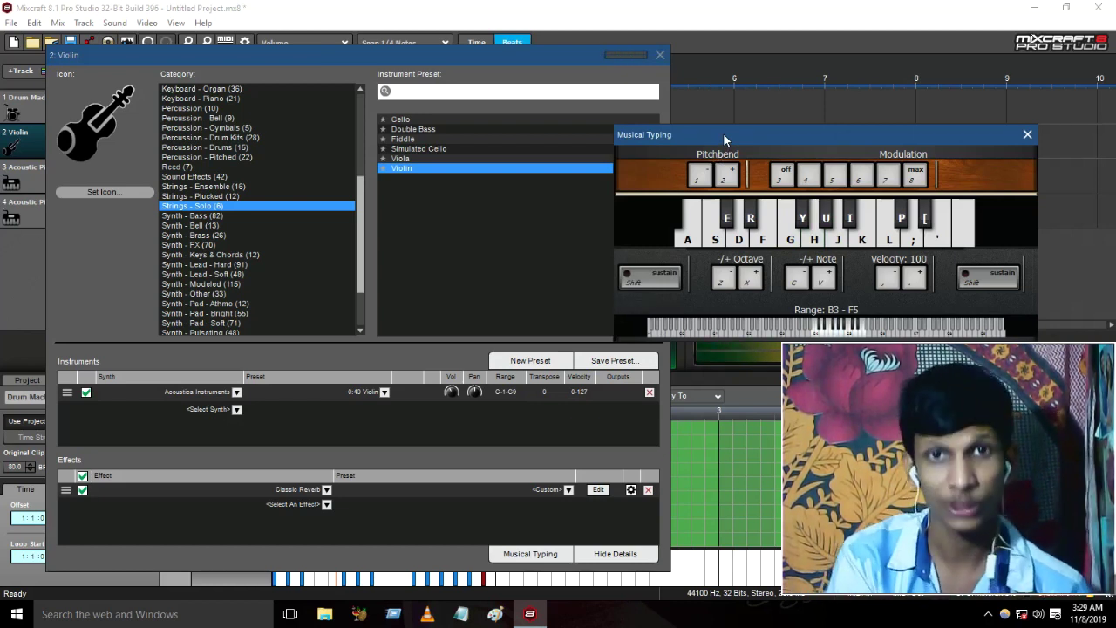
Play a longer melody with the Violin sound in the B3–F5 range.
key(h)
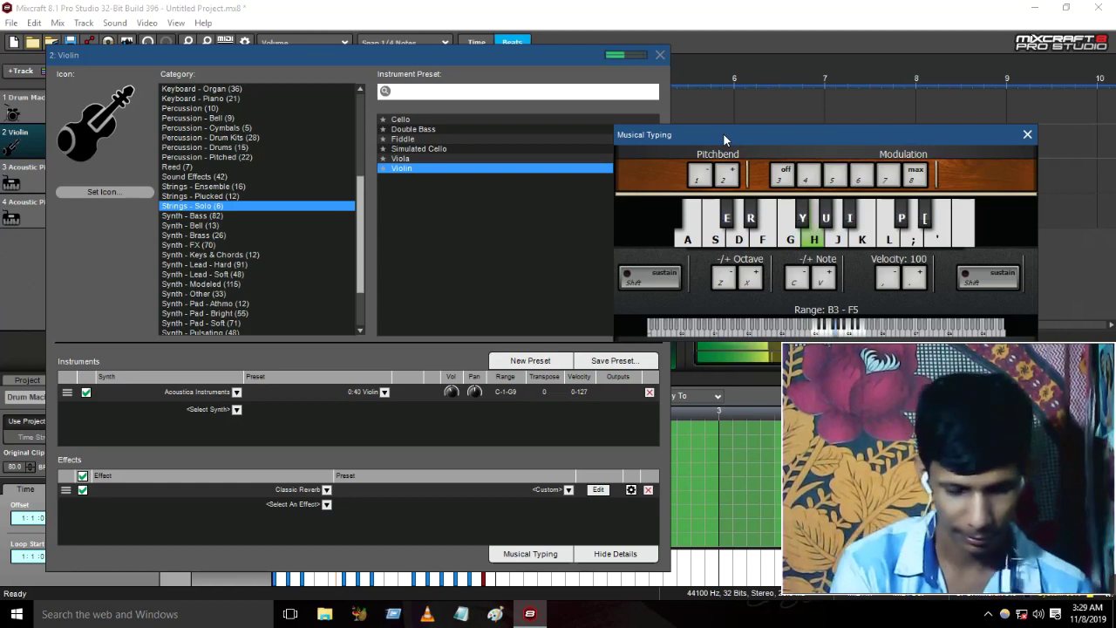
key(k)
key(j)
key(h)
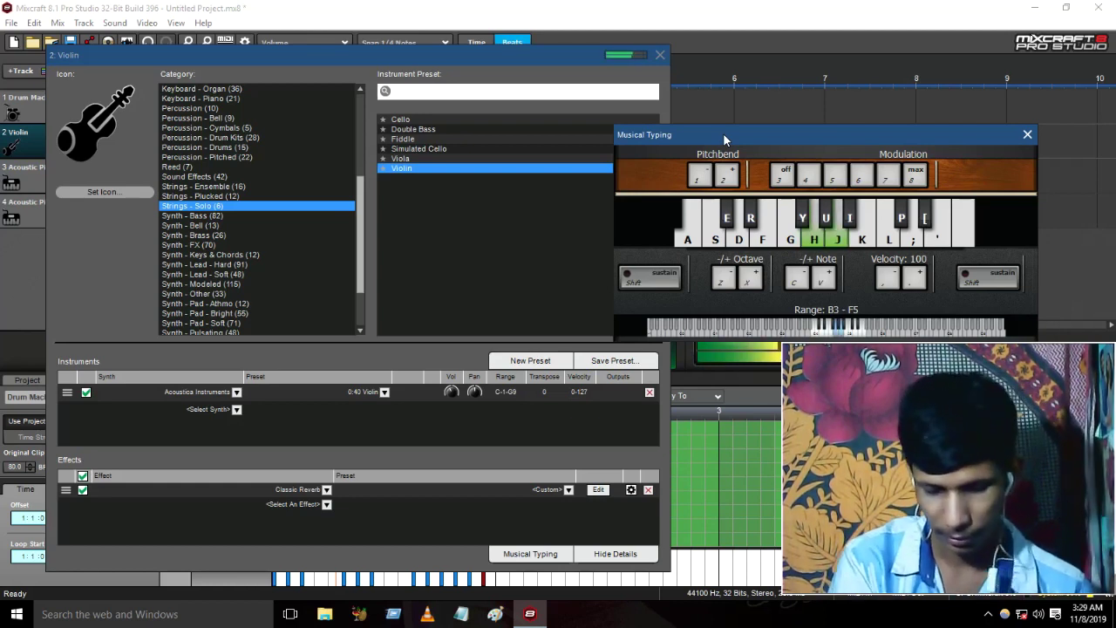
key(j)
key(k)
key(g)
key(h)
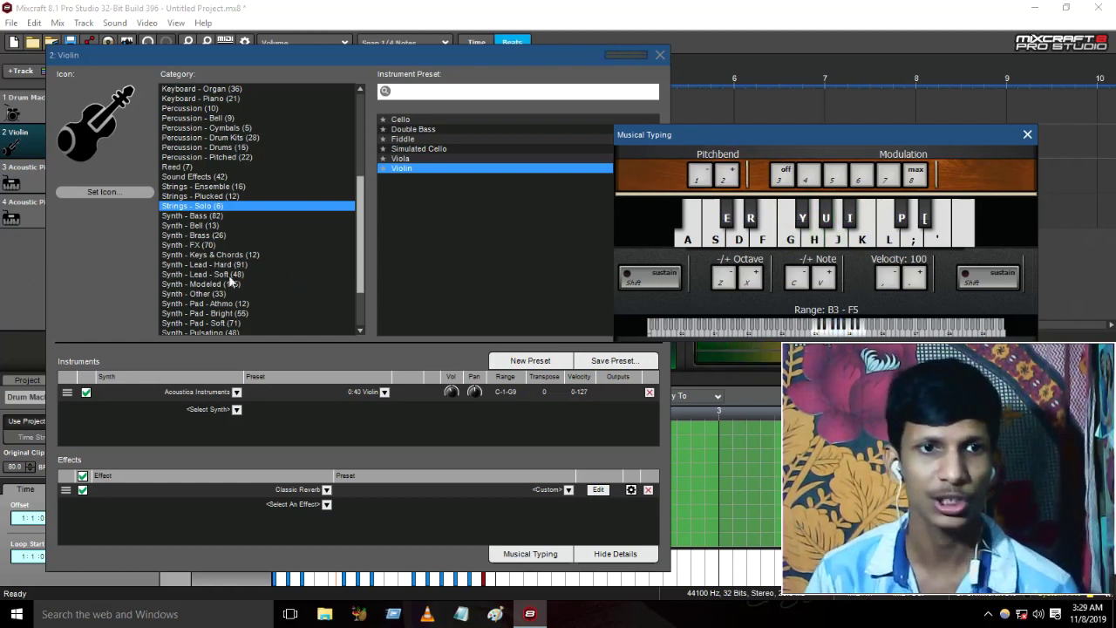
Audition the Air Dance and Bell Tune presets from the Synth - Bell category on track 2.
click(207, 225)
click(424, 120)
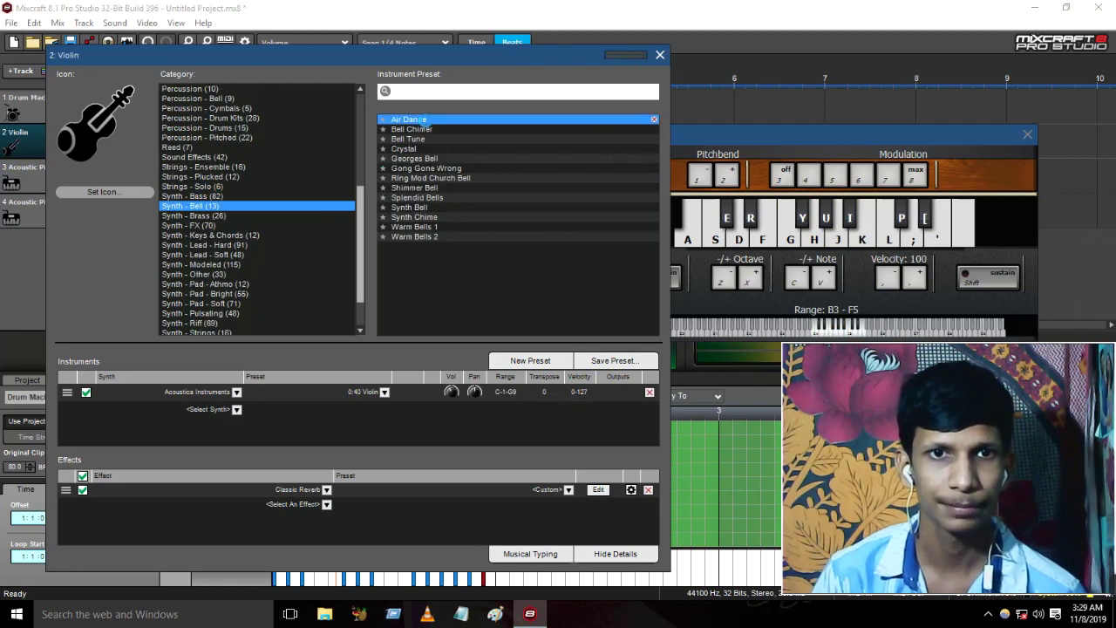
key(r)
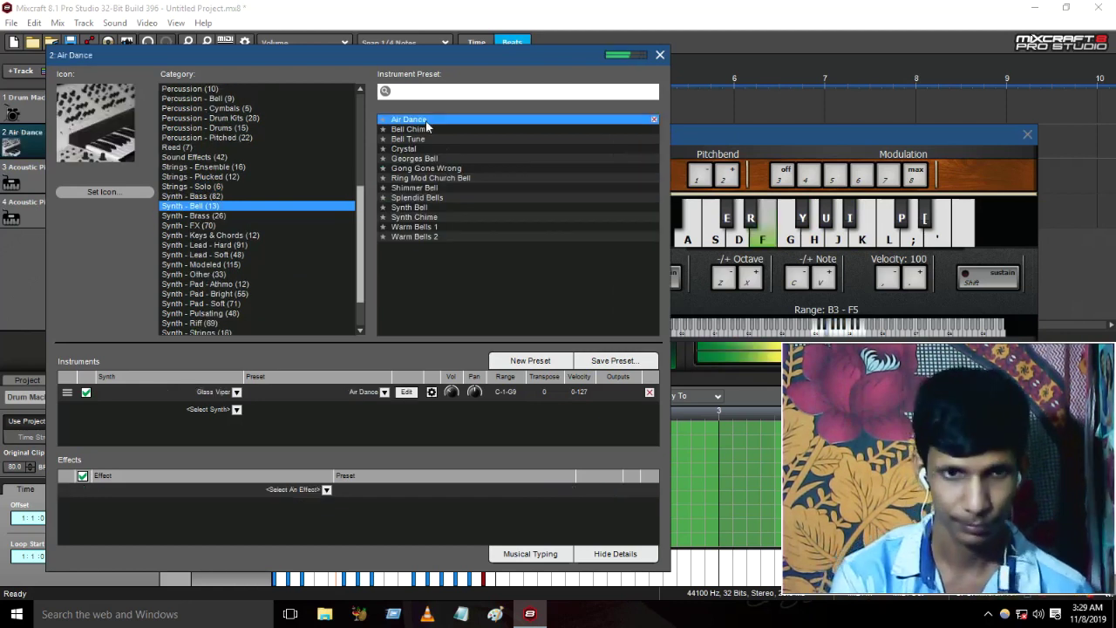
click(424, 139)
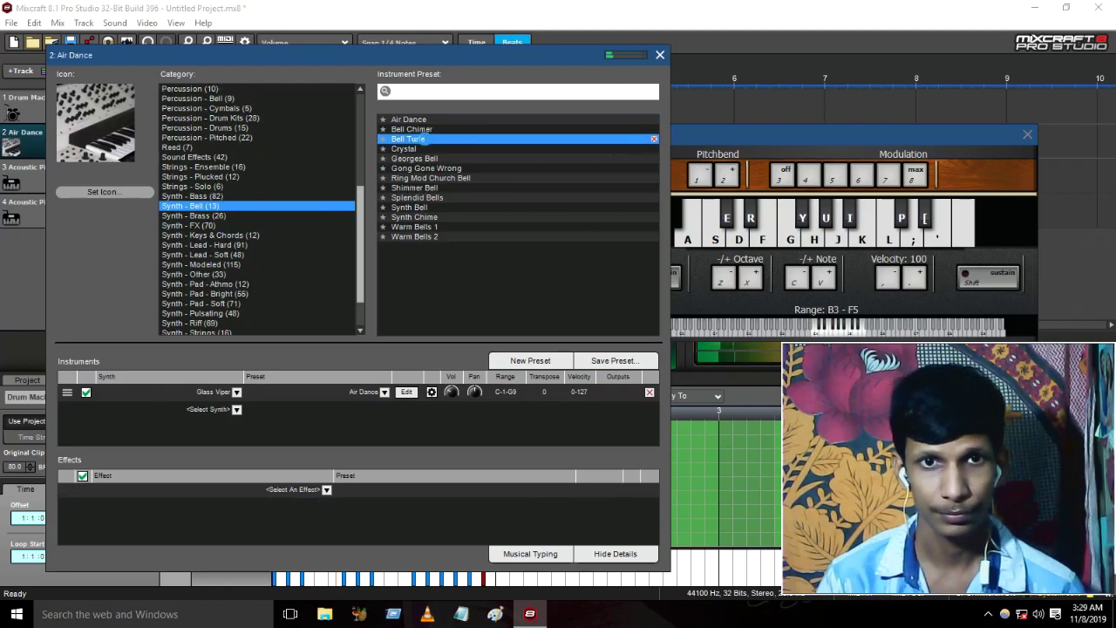
key(r)
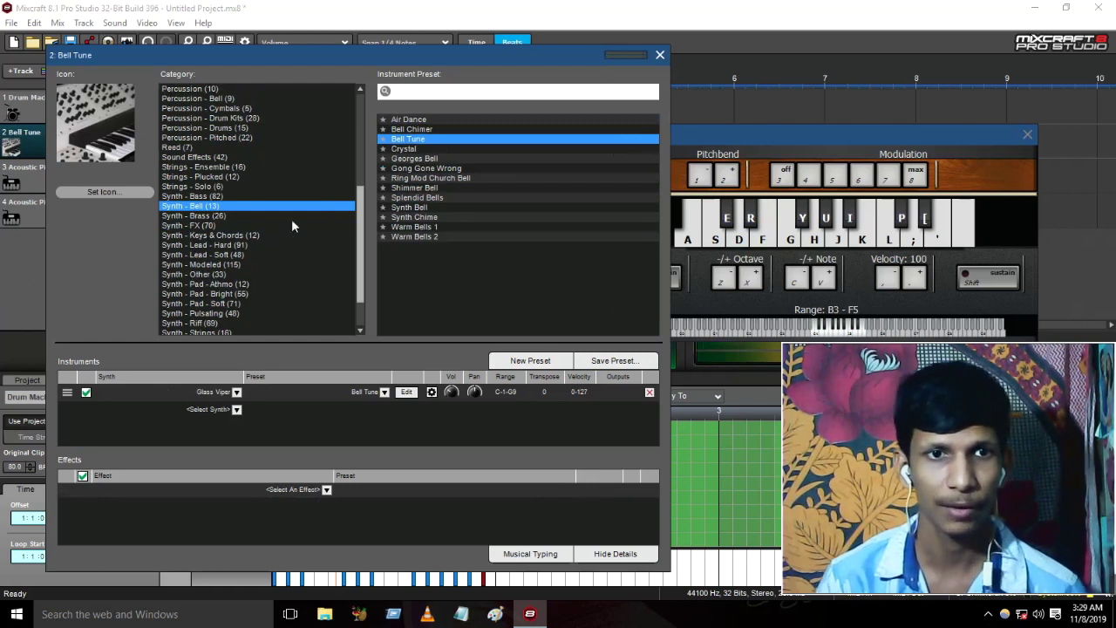
Assign the Horn of Flange preset from the Synth - Brass category to track 2 and audition it.
click(227, 216)
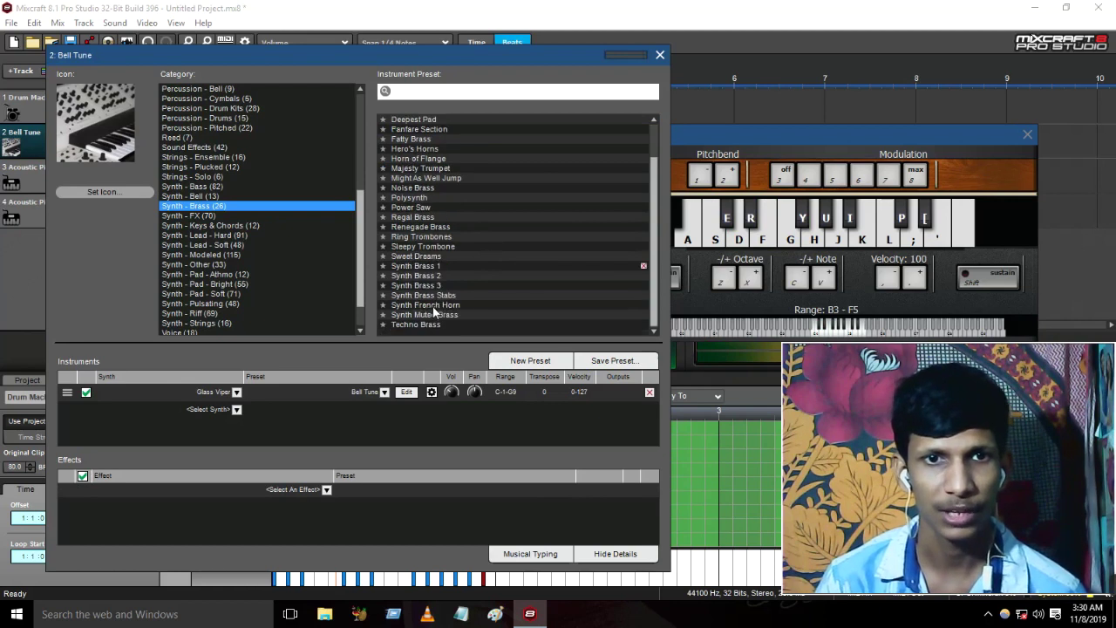
click(427, 198)
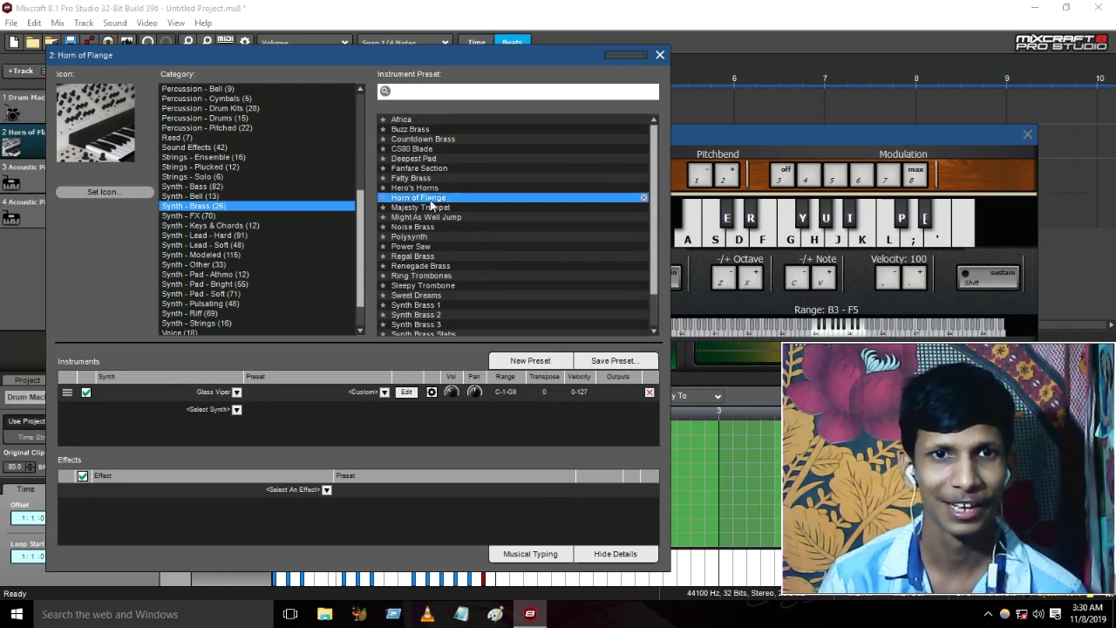
key(h)
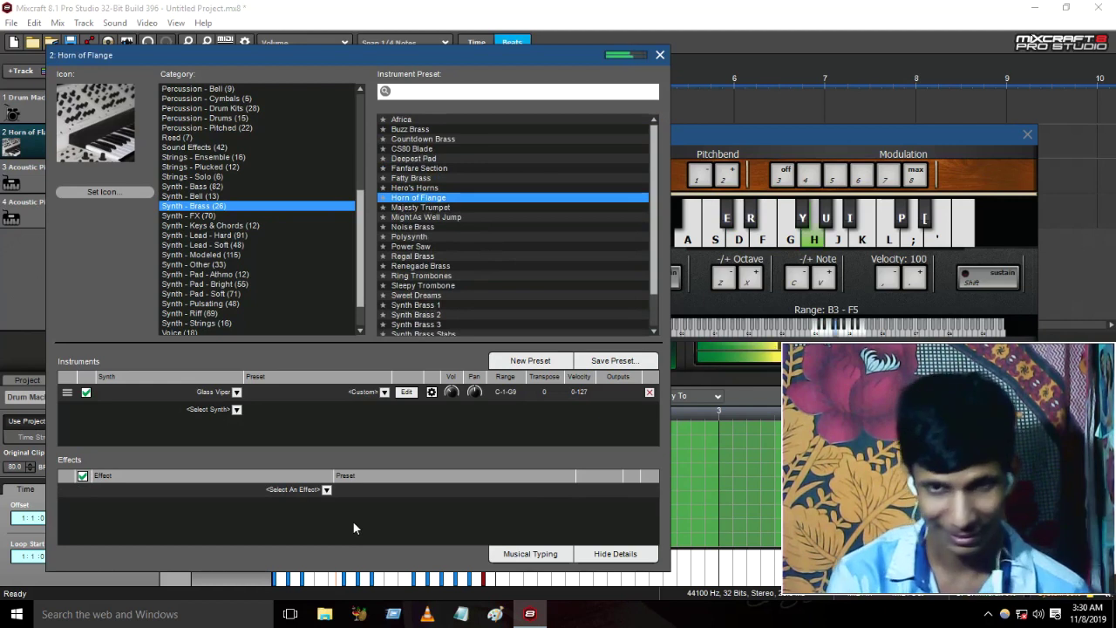
Play a few more notes with the Horn of Flange sound on track 2.
key(g)
key(d)
key(g)
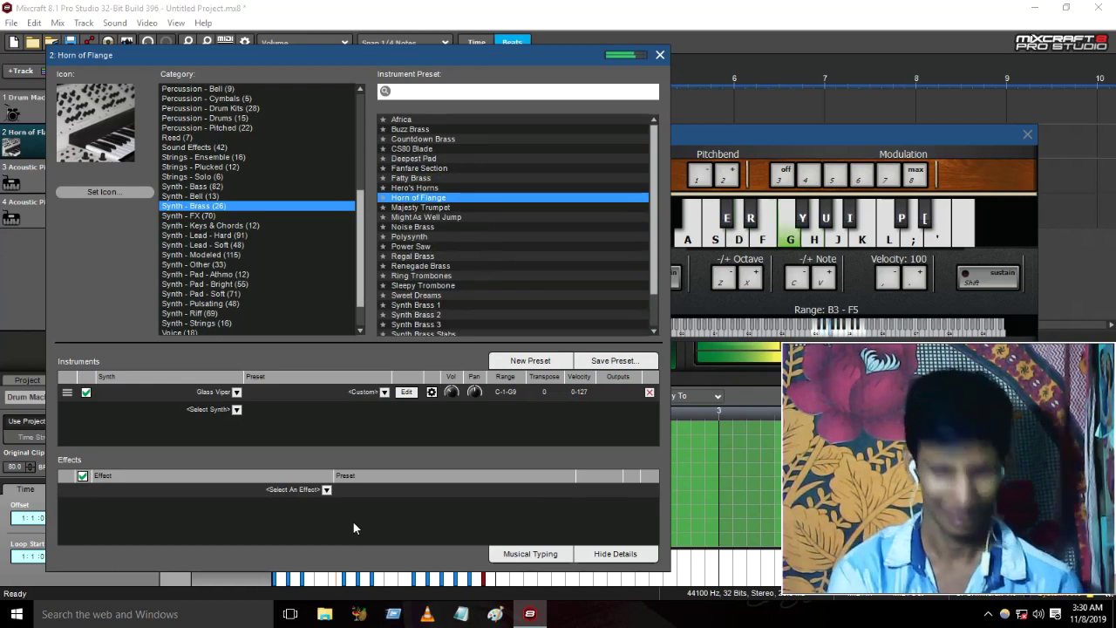
key(s)
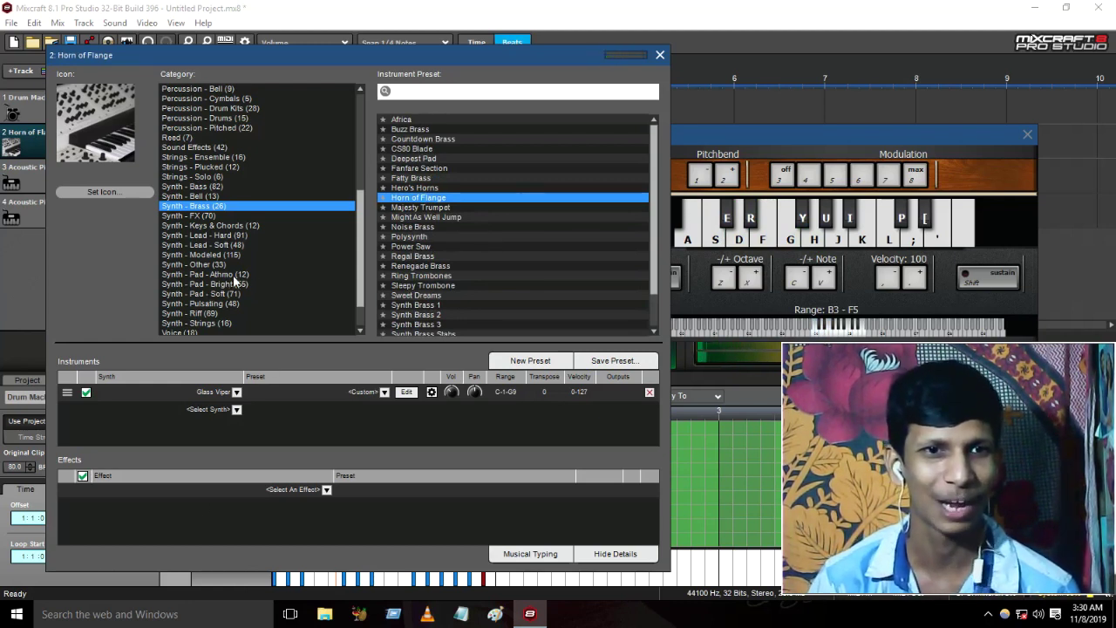
Assign the Synth Flute preset from the Wind - Flute category to track 2 and raise the Musical Typing range to B5–F7.
scroll(231, 298, down, 2)
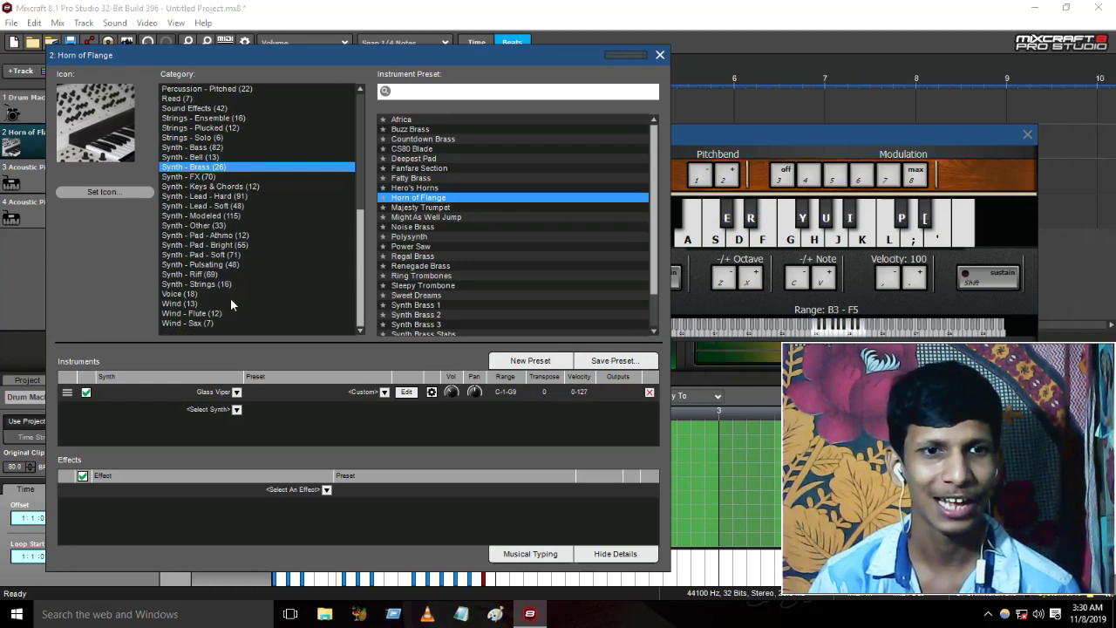
click(200, 315)
click(422, 190)
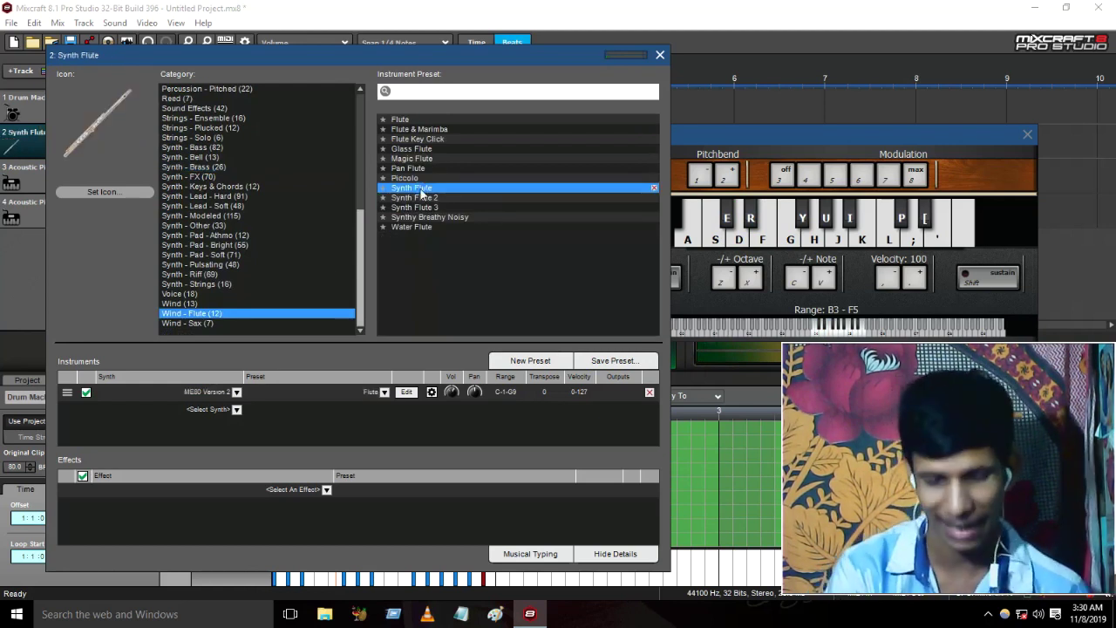
key(h)
key(f)
key(x)
key(x)
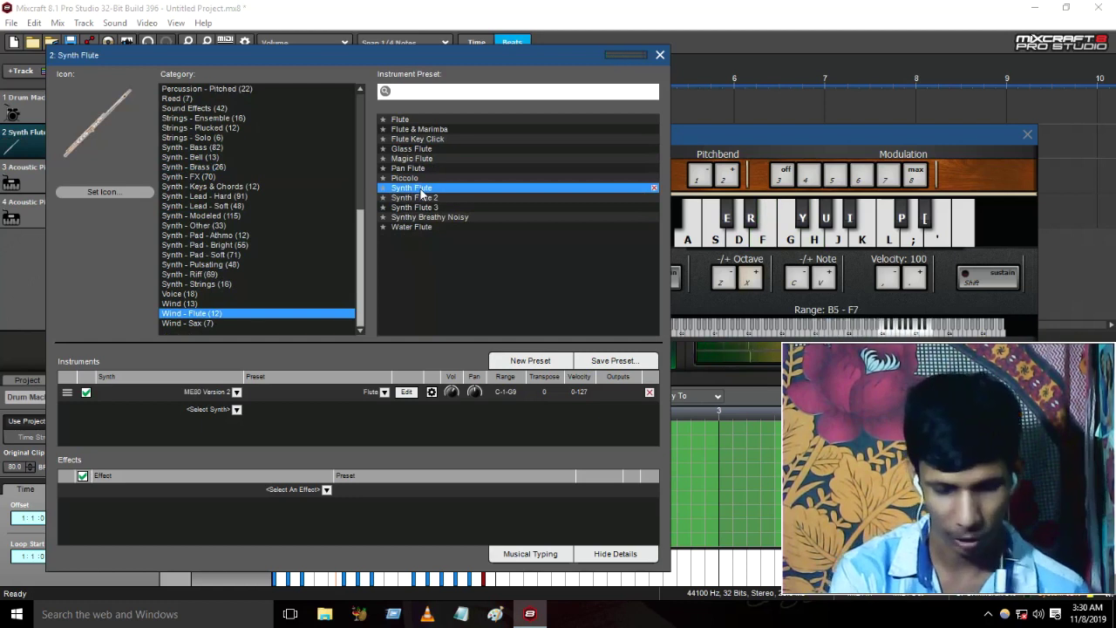
Play a longer melody with the Synth Flute sound in the B5–F7 range.
key(h)
key(f)
key(h)
key(g)
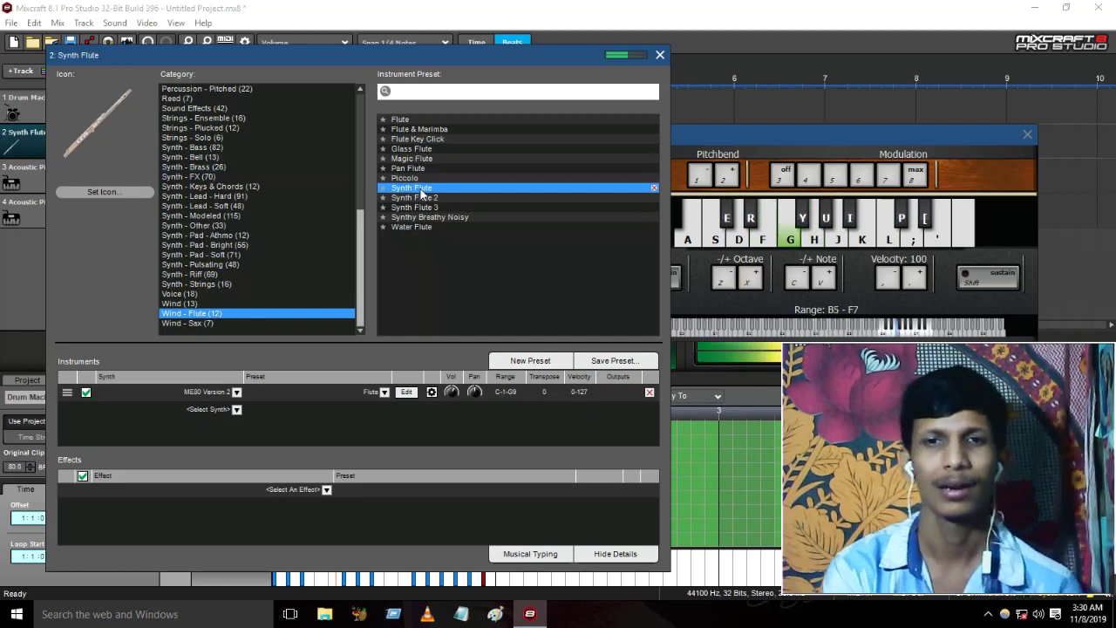
key(d)
key(f)
key(a)
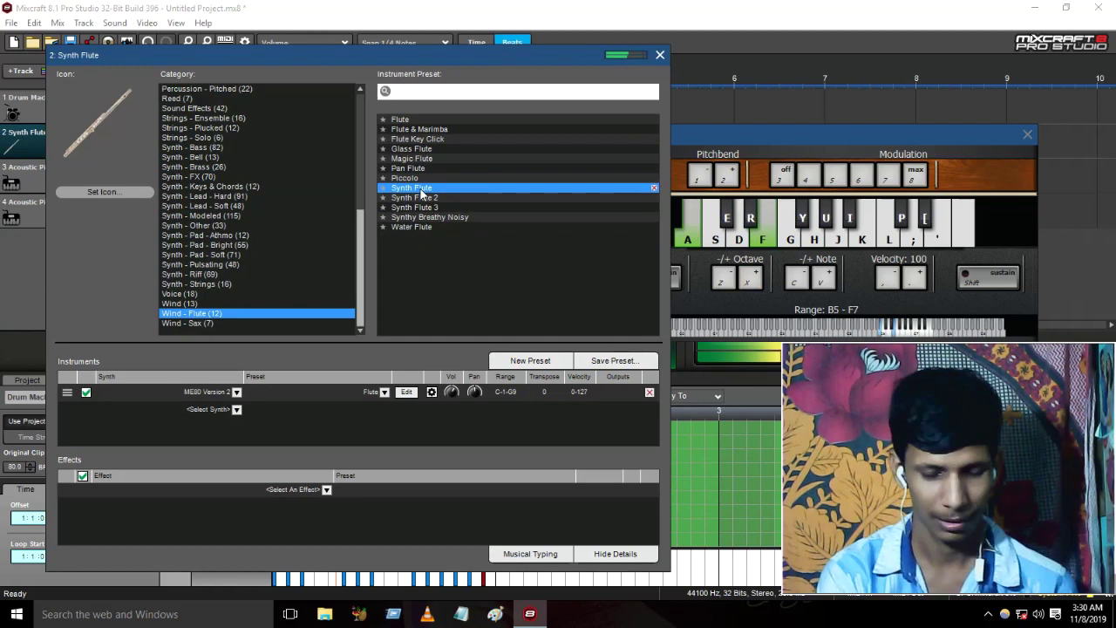
key(d)
key(a)
key(s)
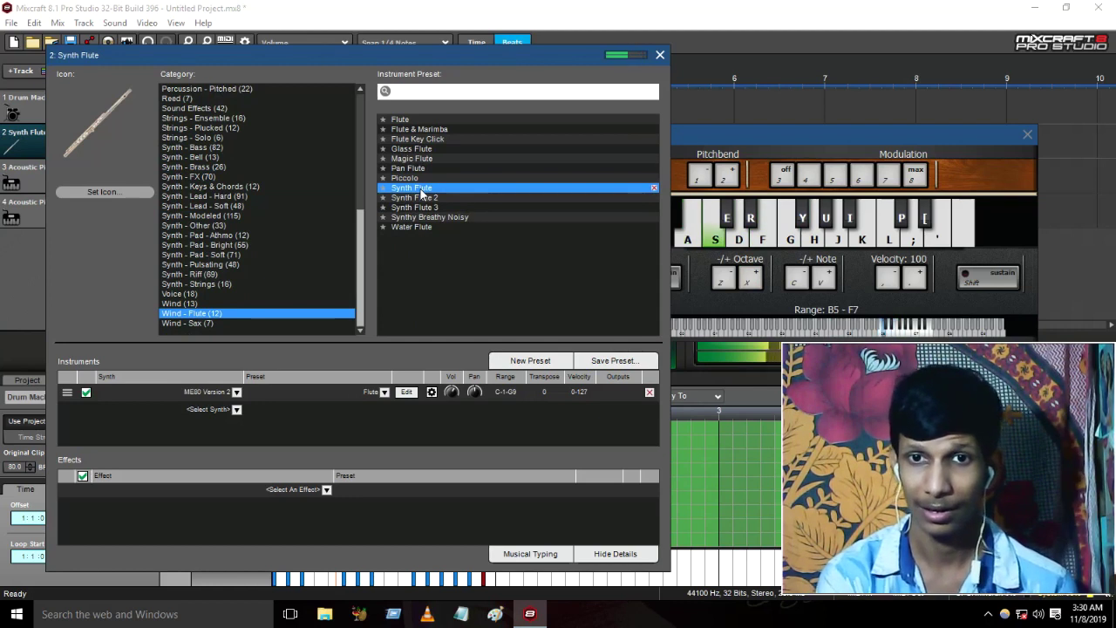
key(d)
key(s)
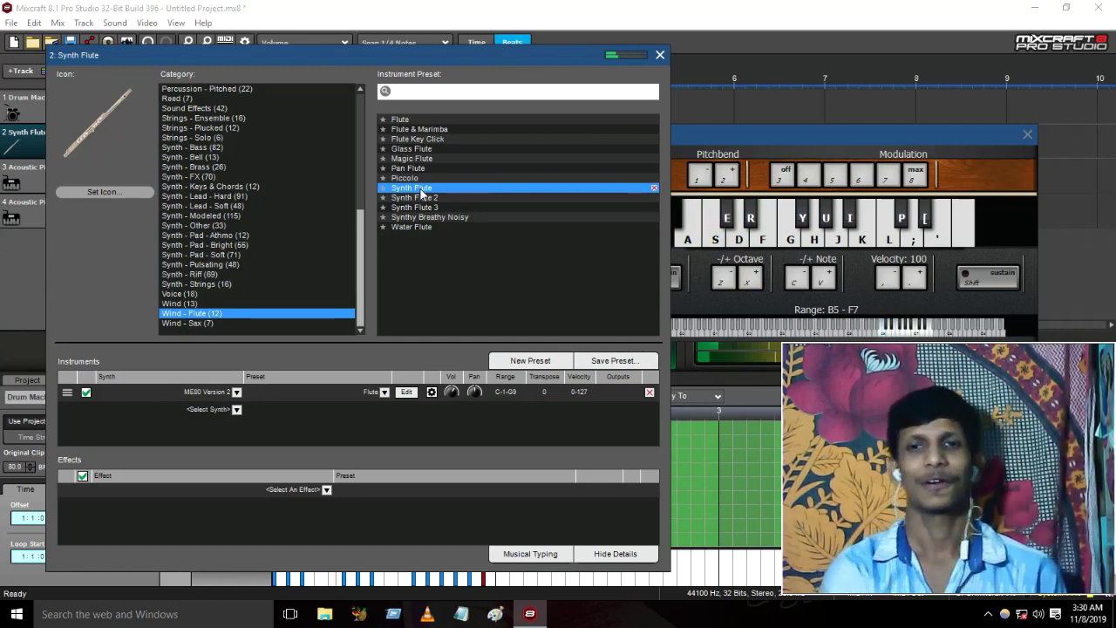
Assign the Pan Flute preset to track 2 and audition it with a short phrase.
click(406, 168)
key(h)
key(f)
key(g)
key(h)
key(f)
key(g)
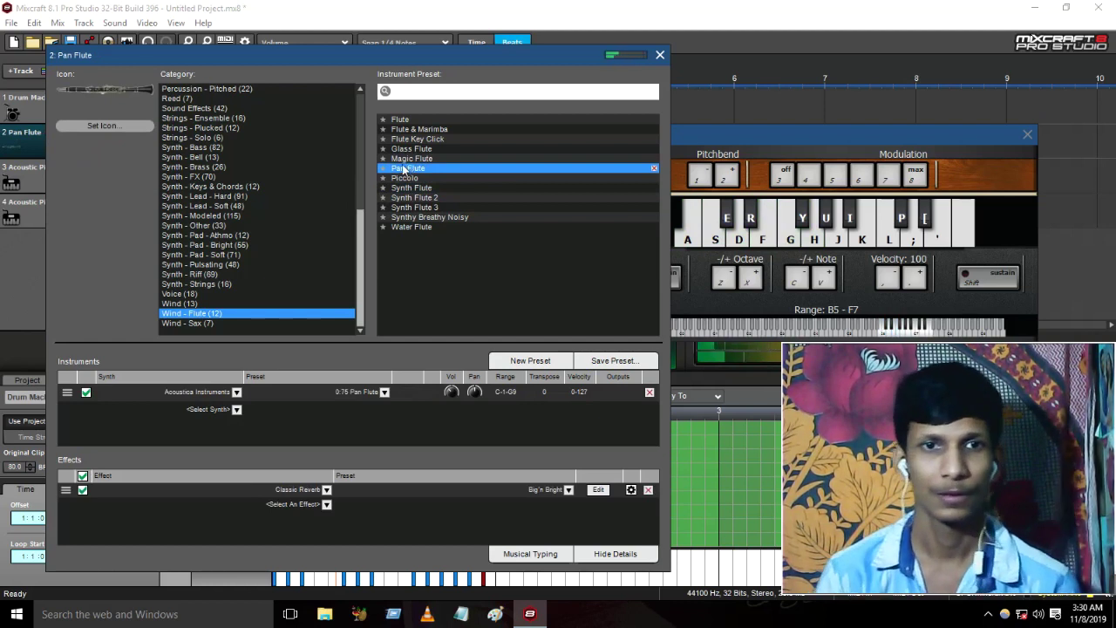
Browse the instrument category list for another sound, checking the Wind - Sax and Percussion - Pitched presets.
click(221, 325)
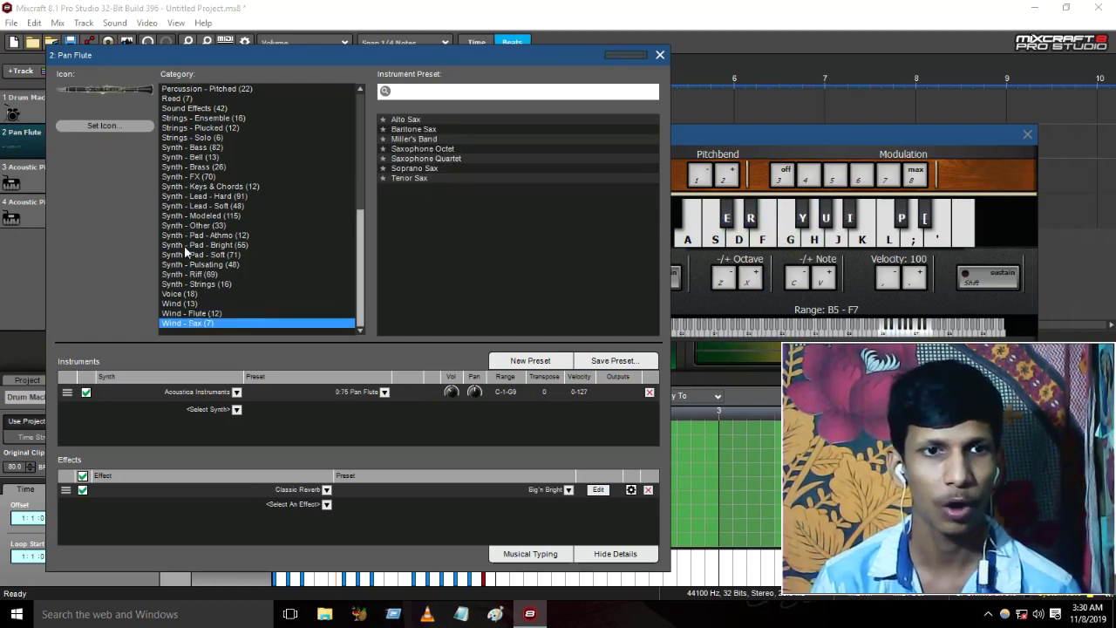
scroll(225, 236, up, 5)
scroll(225, 235, up, 1)
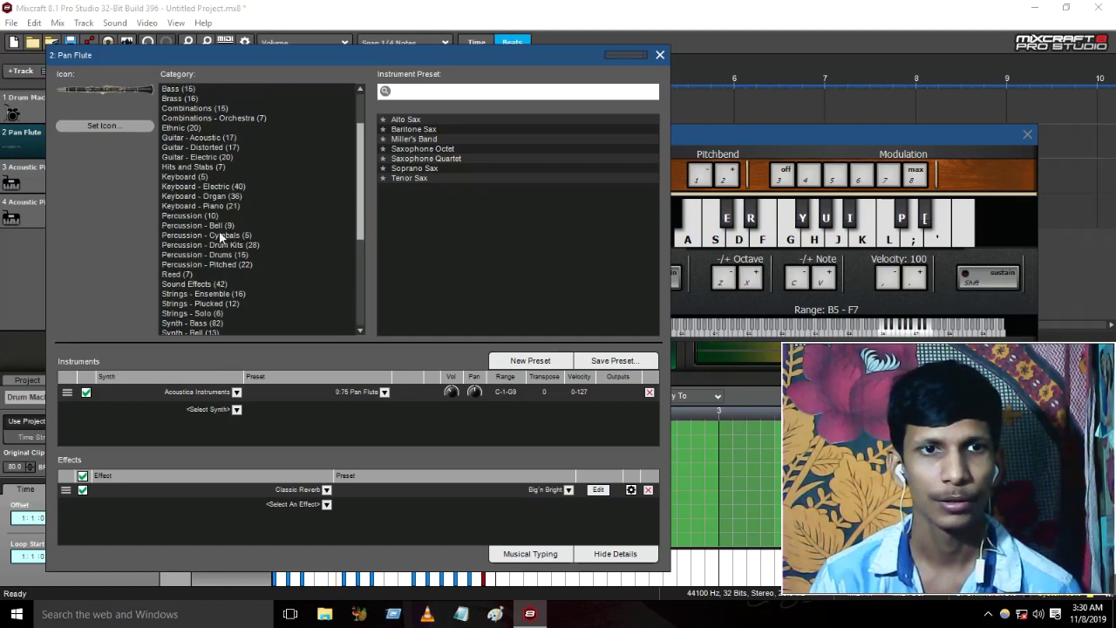
scroll(198, 176, up, 2)
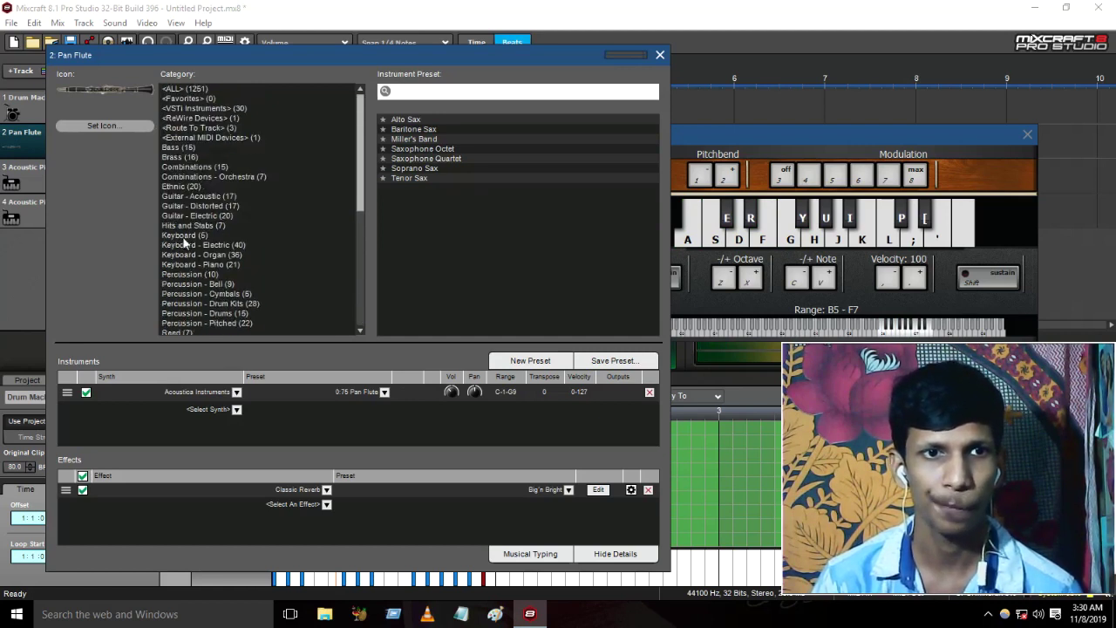
scroll(177, 297, down, 1)
scroll(205, 326, down, 5)
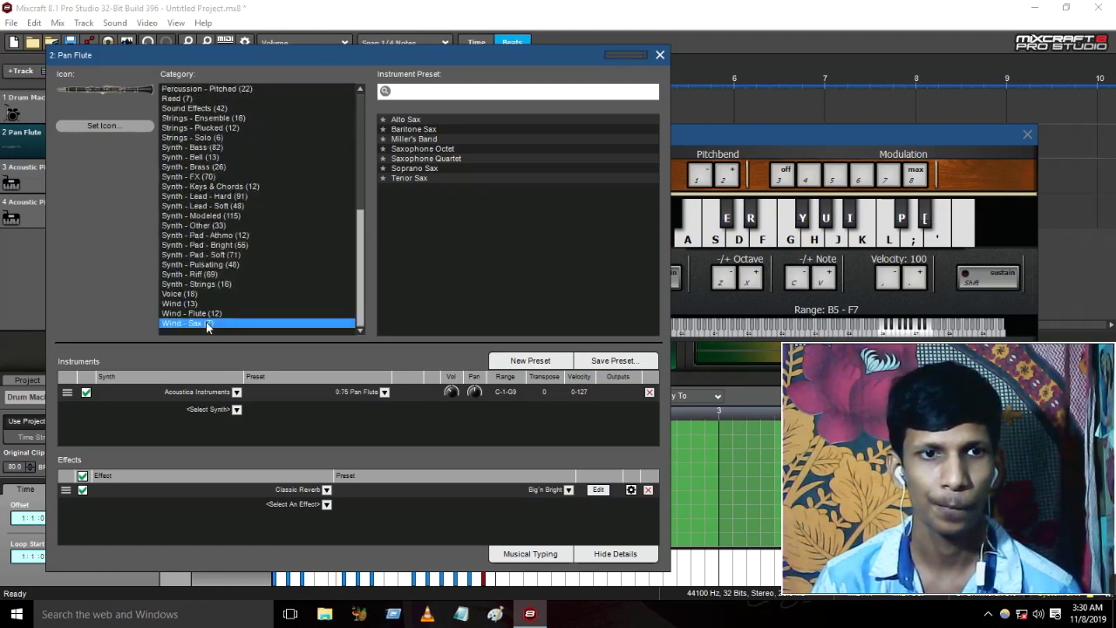
scroll(207, 314, up, 3)
scroll(207, 316, up, 1)
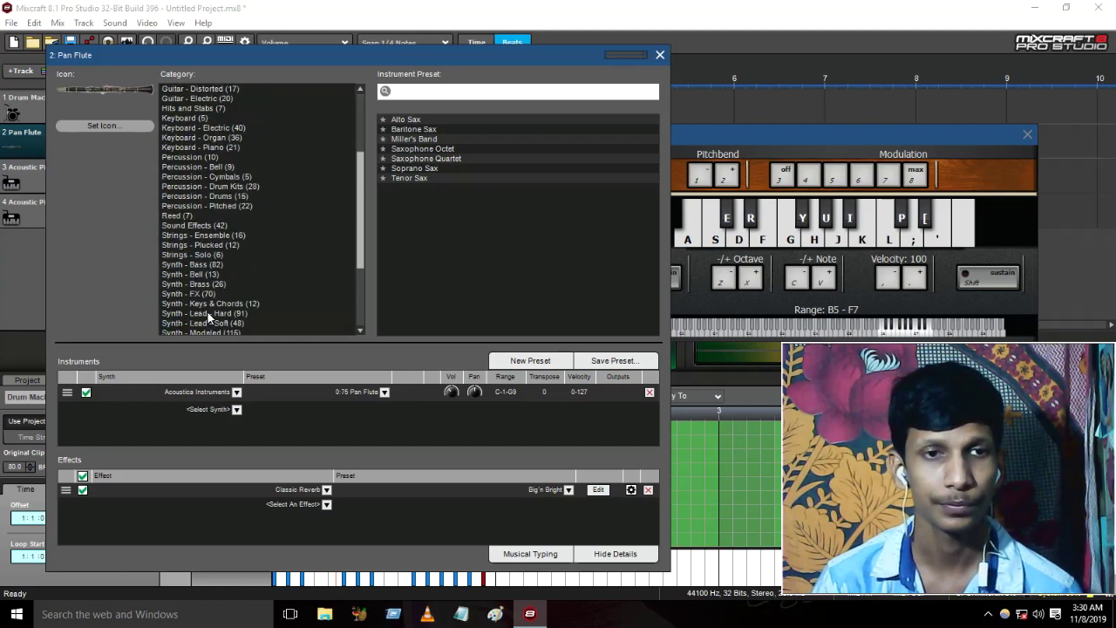
scroll(188, 235, up, 1)
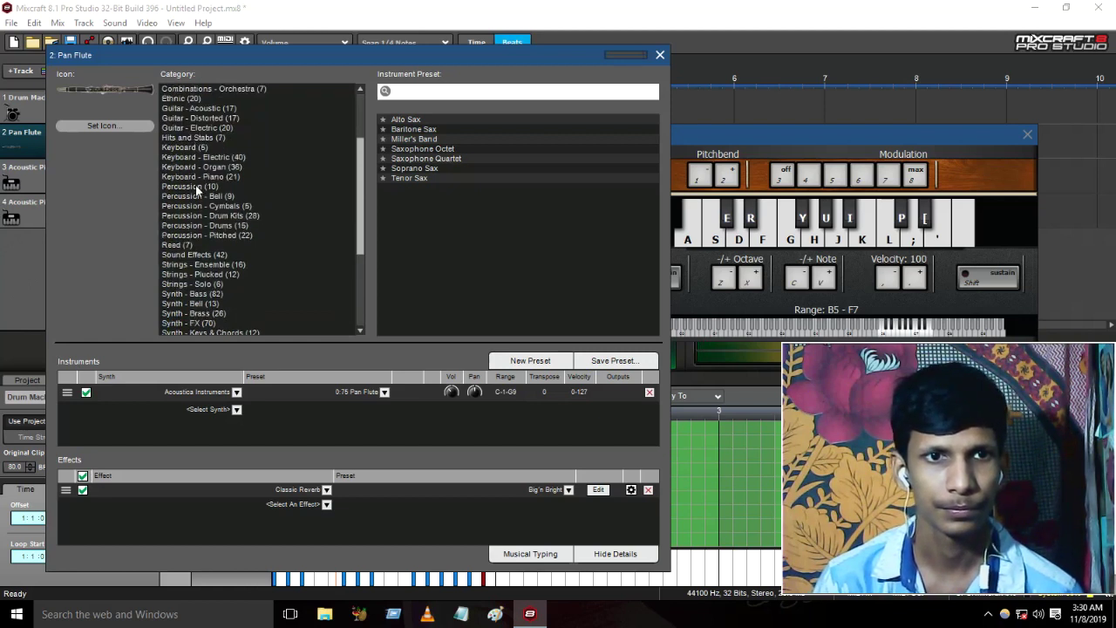
click(188, 236)
scroll(188, 235, down, 1)
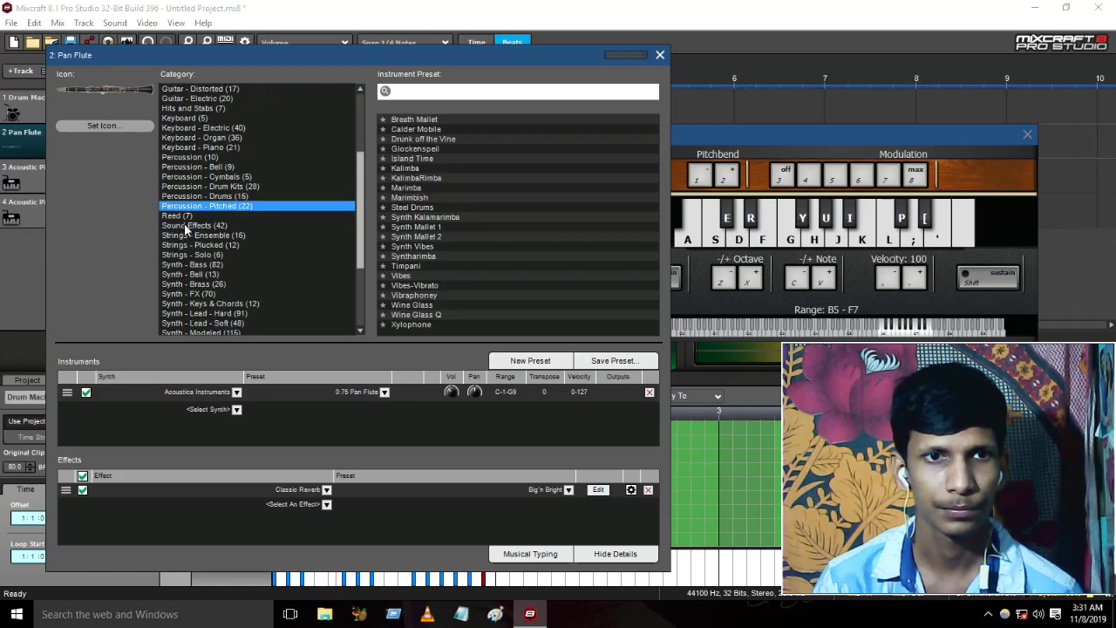
scroll(185, 230, up, 2)
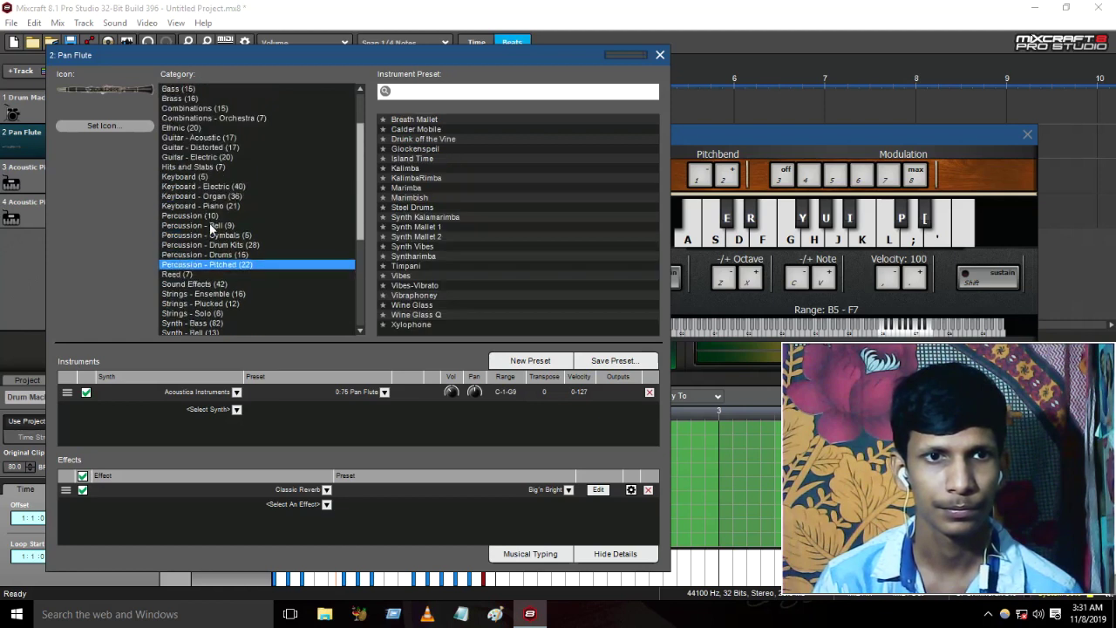
Assign the Flute & Marimba preset from the Combinations - Orchestra category to track 2 and lower the Musical Typing range to B3–F5.
click(199, 117)
scroll(198, 122, up, 2)
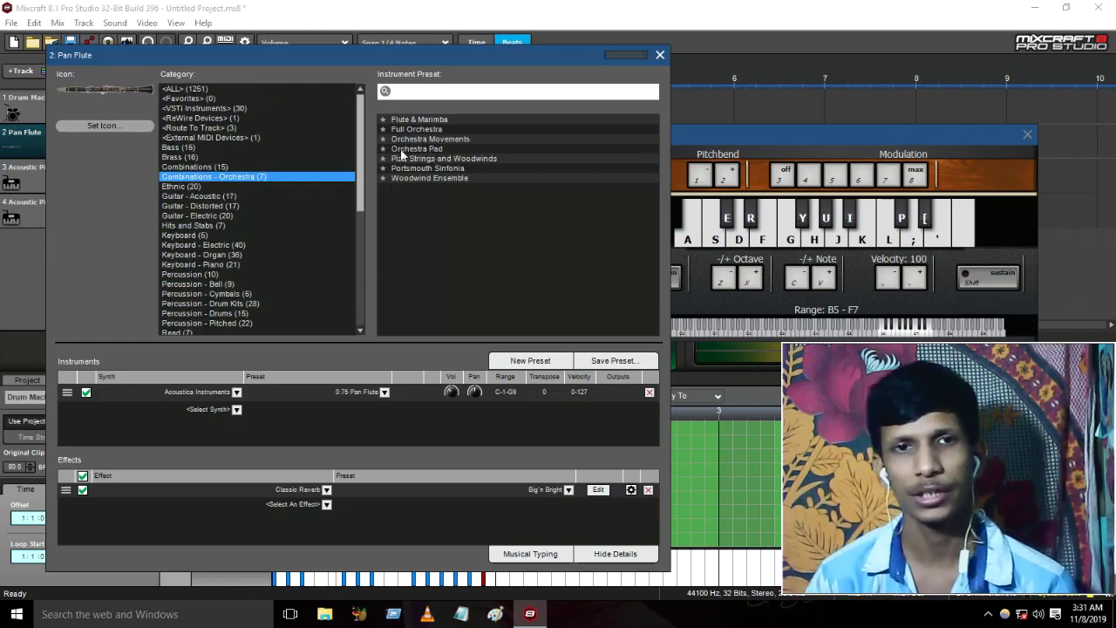
click(435, 121)
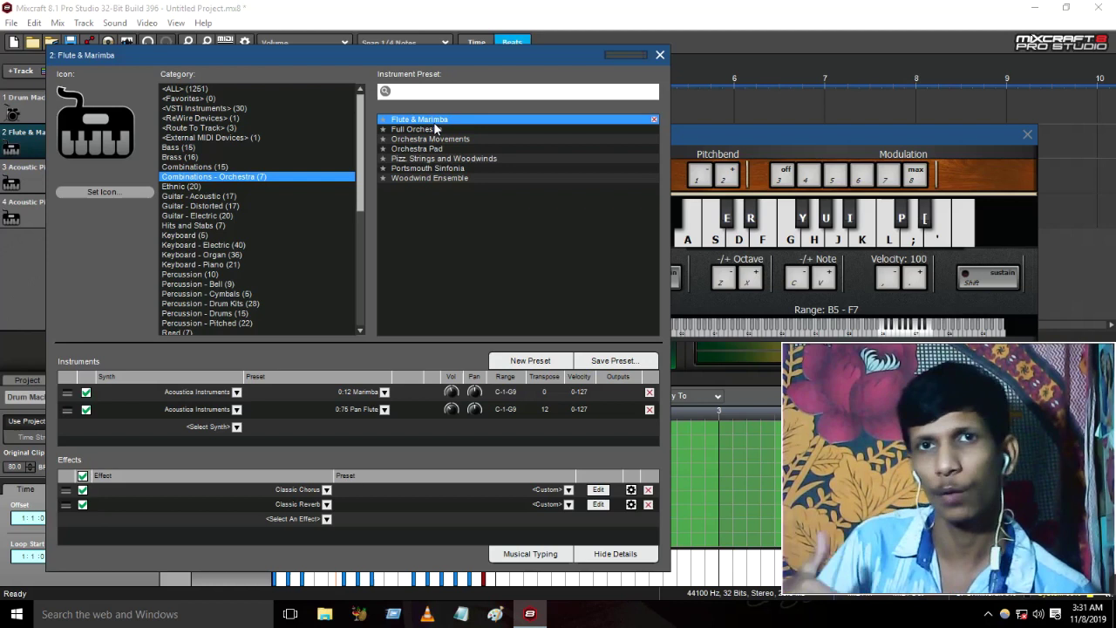
key(y)
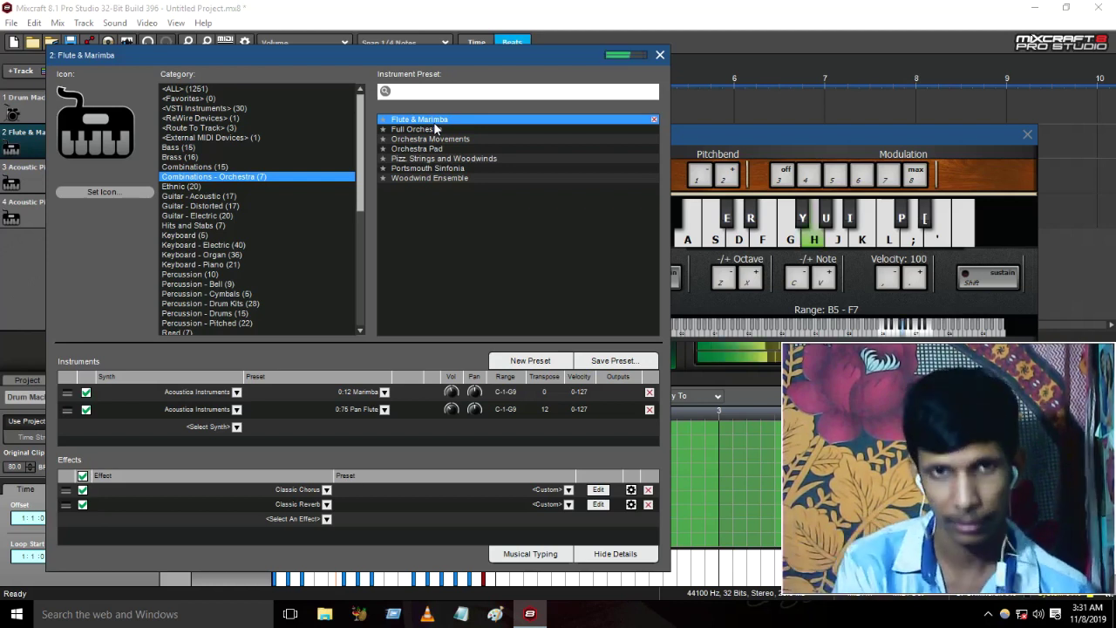
key(z)
key(z)
Play a short melody with the Flute & Marimba sound in the B3–F5 range.
key(h)
key(g)
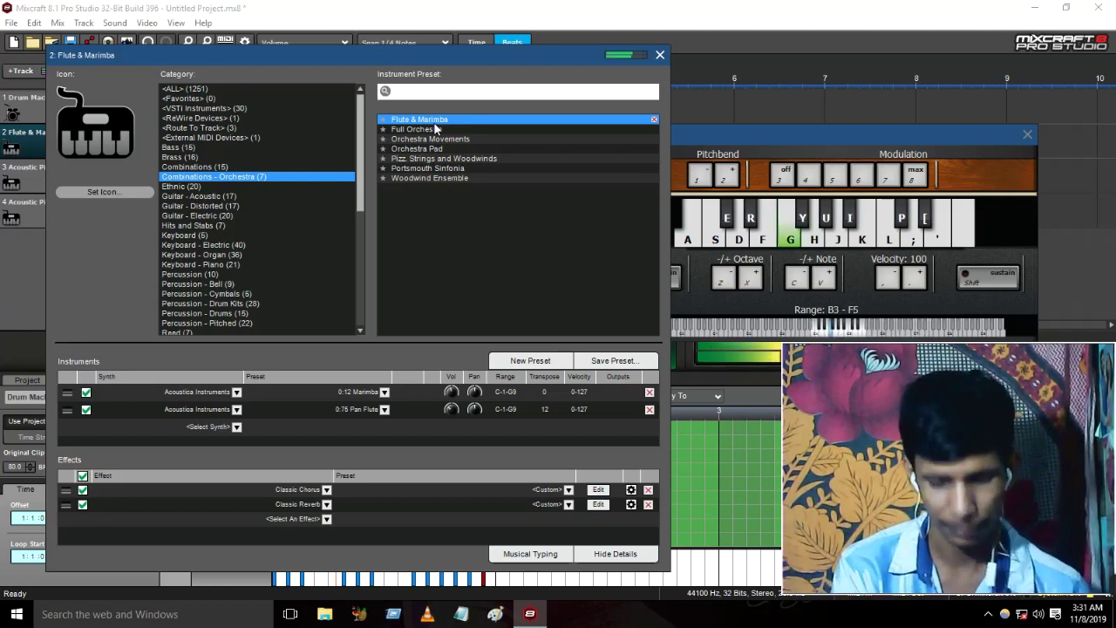
key(h)
key(j)
key(k)
key(j)
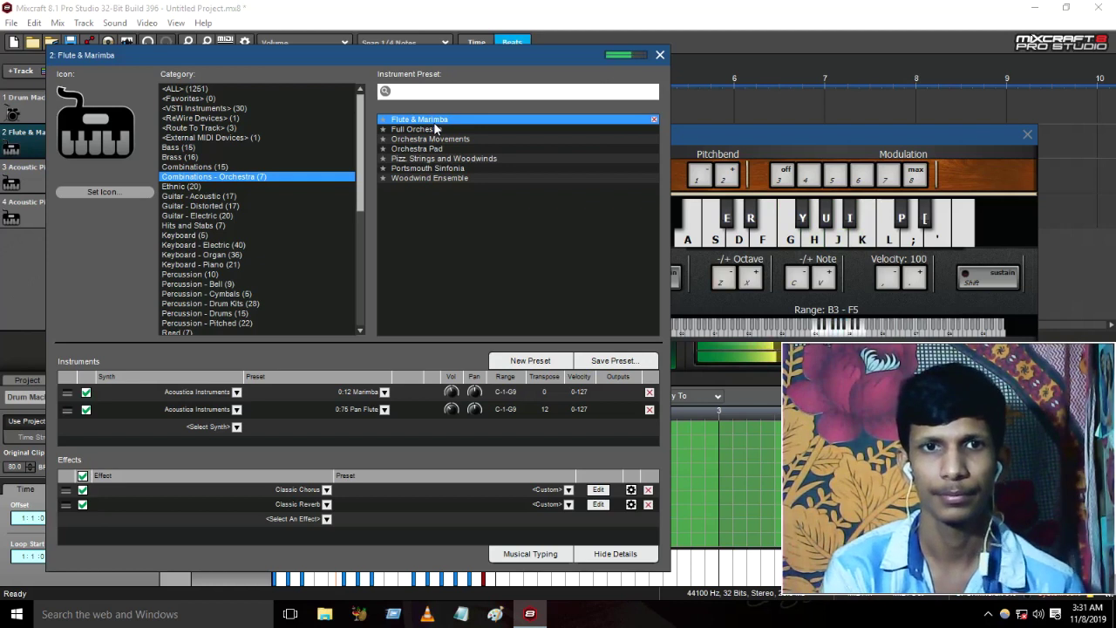
Assign the Full Orchestra preset to track 2 and audition it in the B3–F5 range.
click(428, 131)
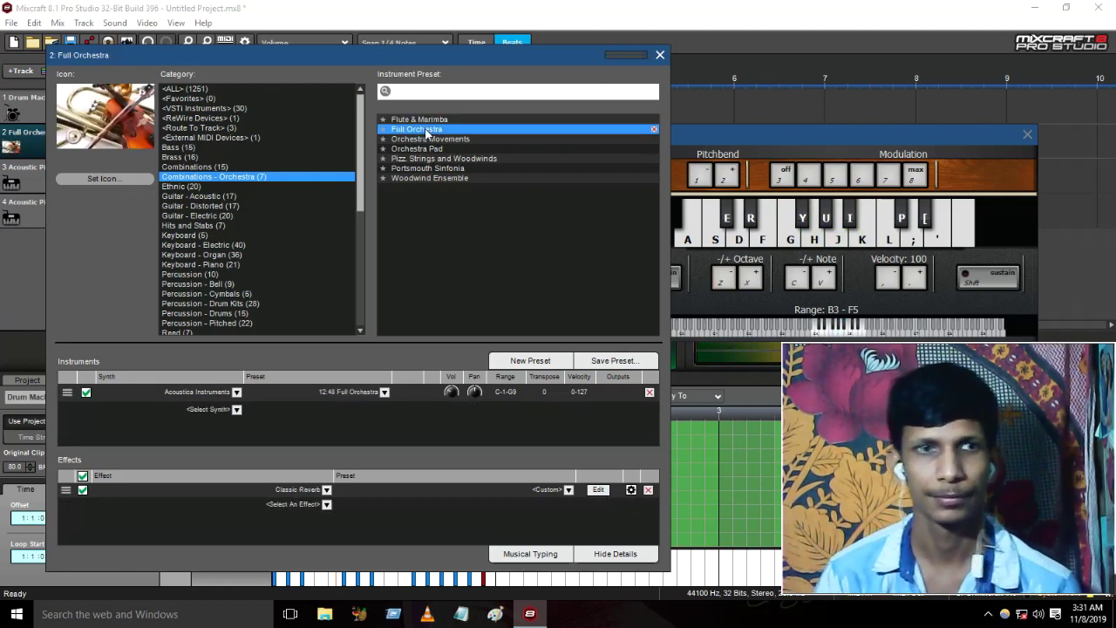
key(h)
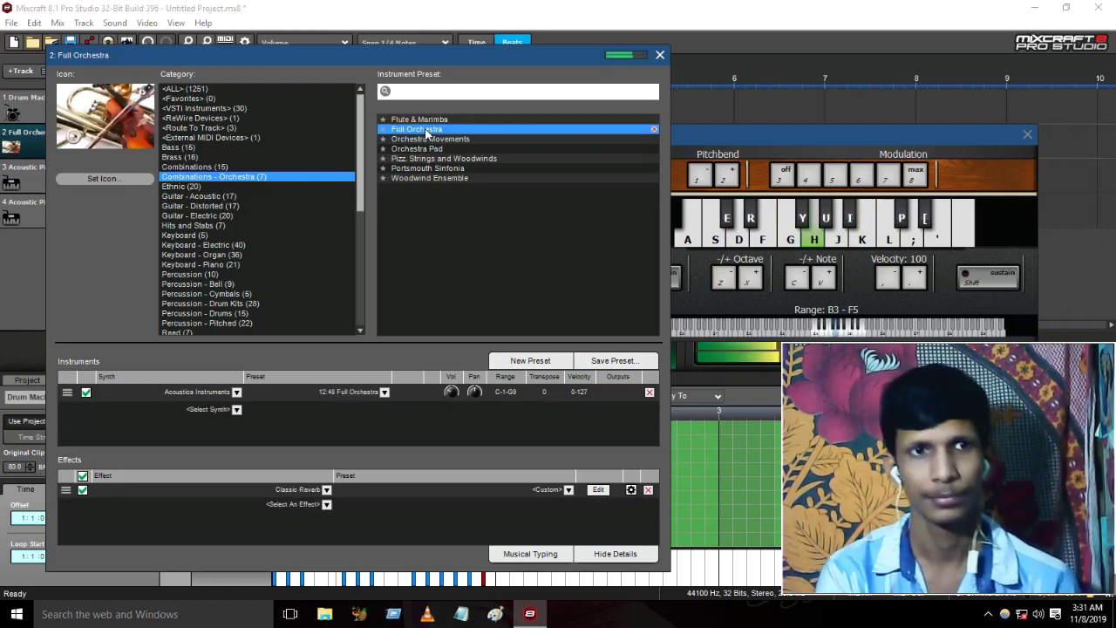
key(j)
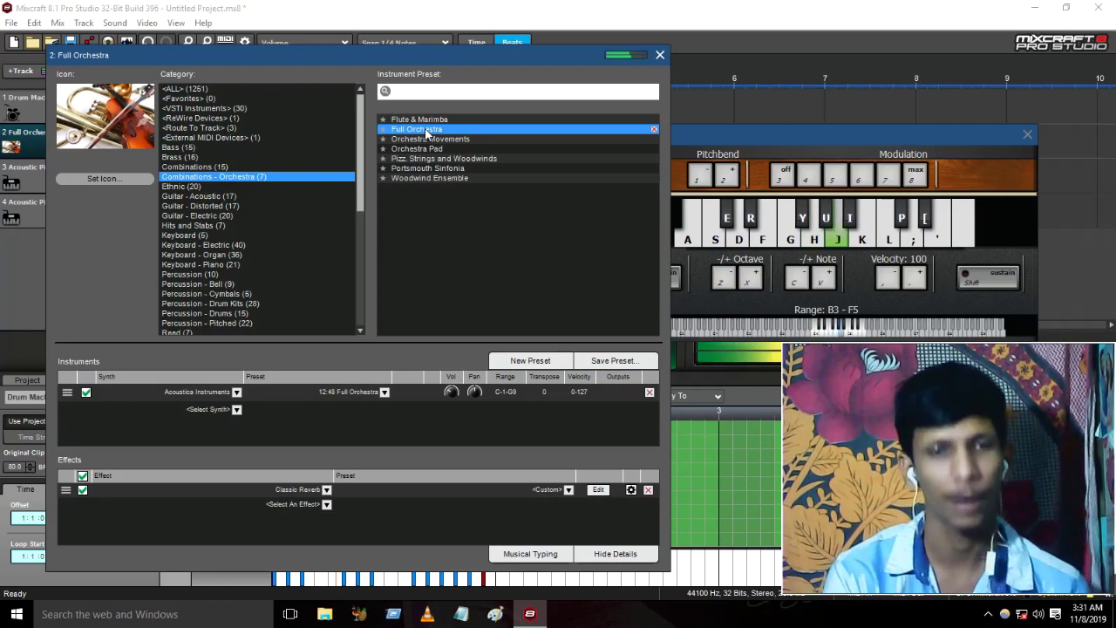
key(g)
key(h)
key(d)
key(f)
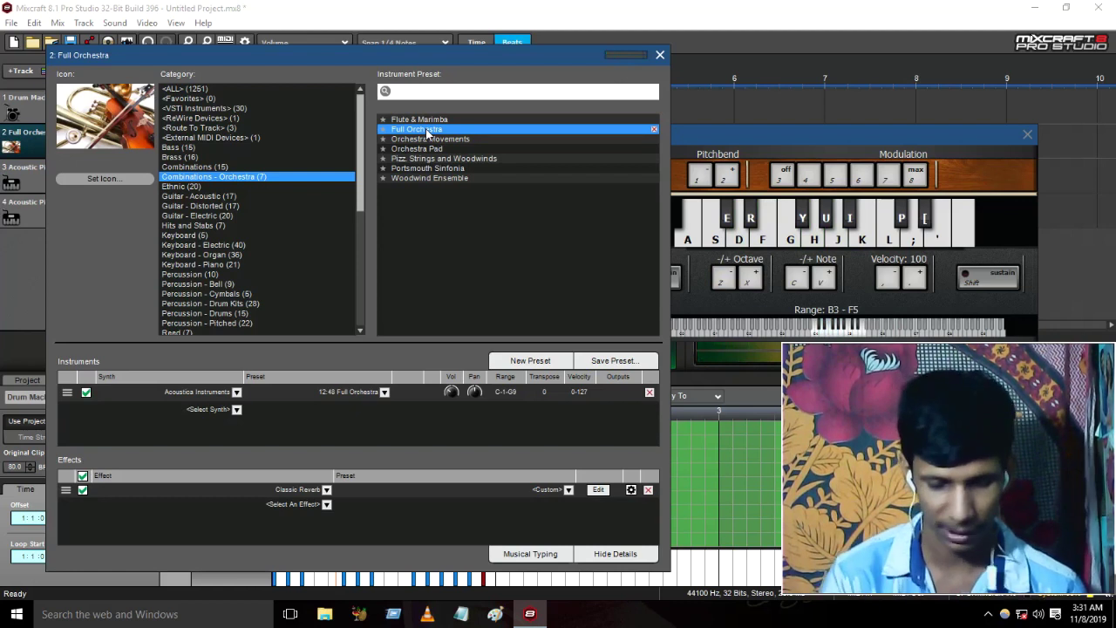
key(k)
key(i)
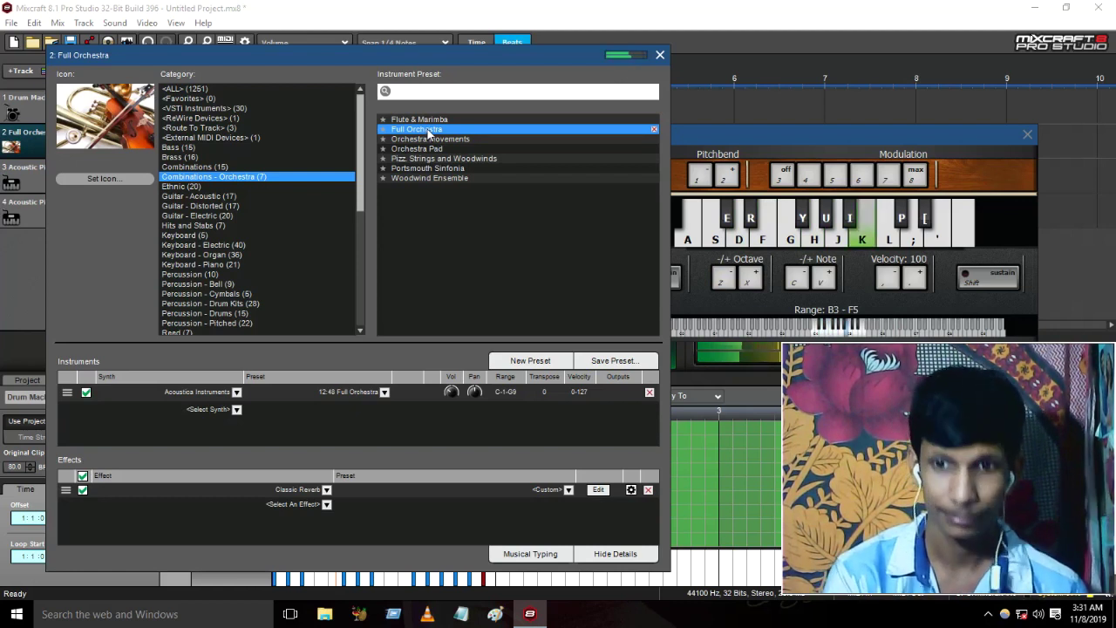
Try the Full Orchestra sound in ranges up to B5–F7, then set the Musical Typing range to B4–F6.
key(x)
key(g)
key(f)
key(h)
key(x)
key(f)
key(g)
key(h)
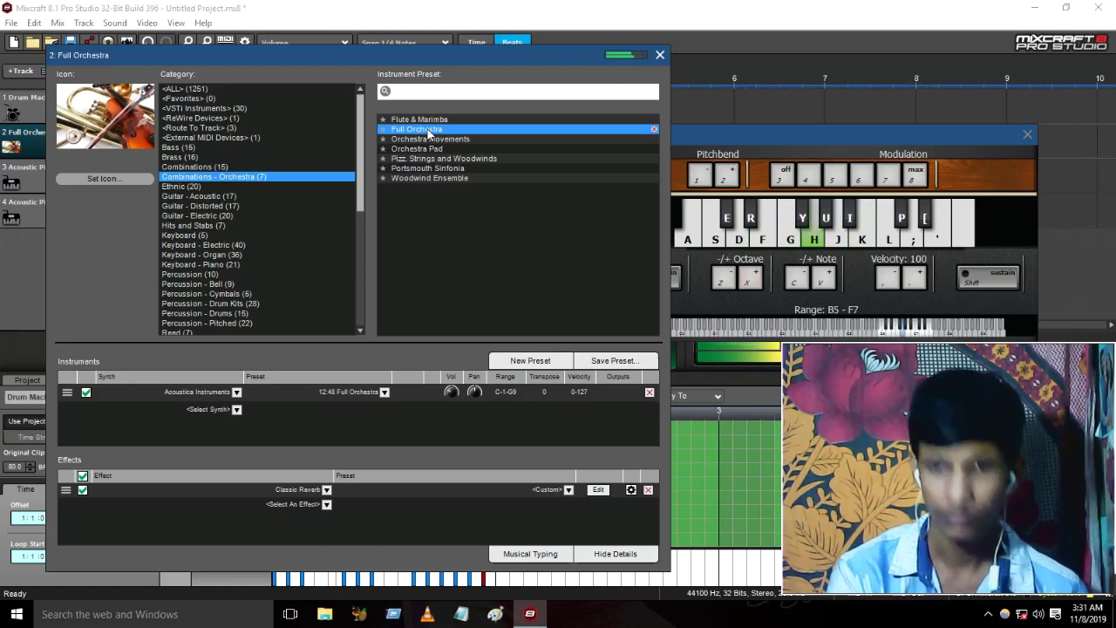
key(z)
key(d)
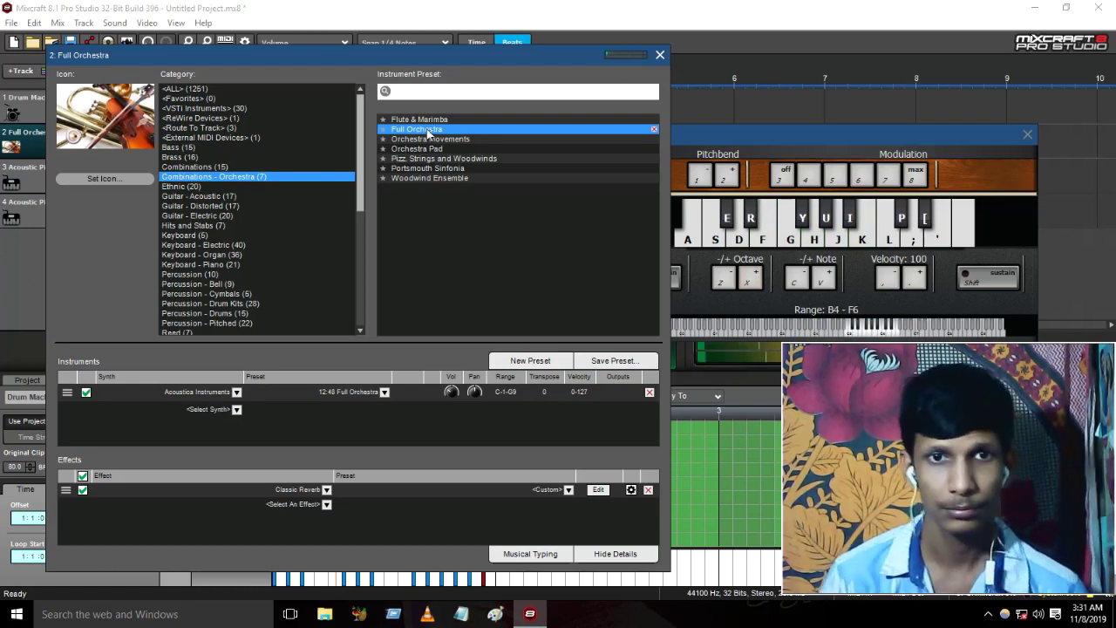
Assign the Orchestra Pad preset to track 2 and play a melody in the B4–F6 range.
click(438, 149)
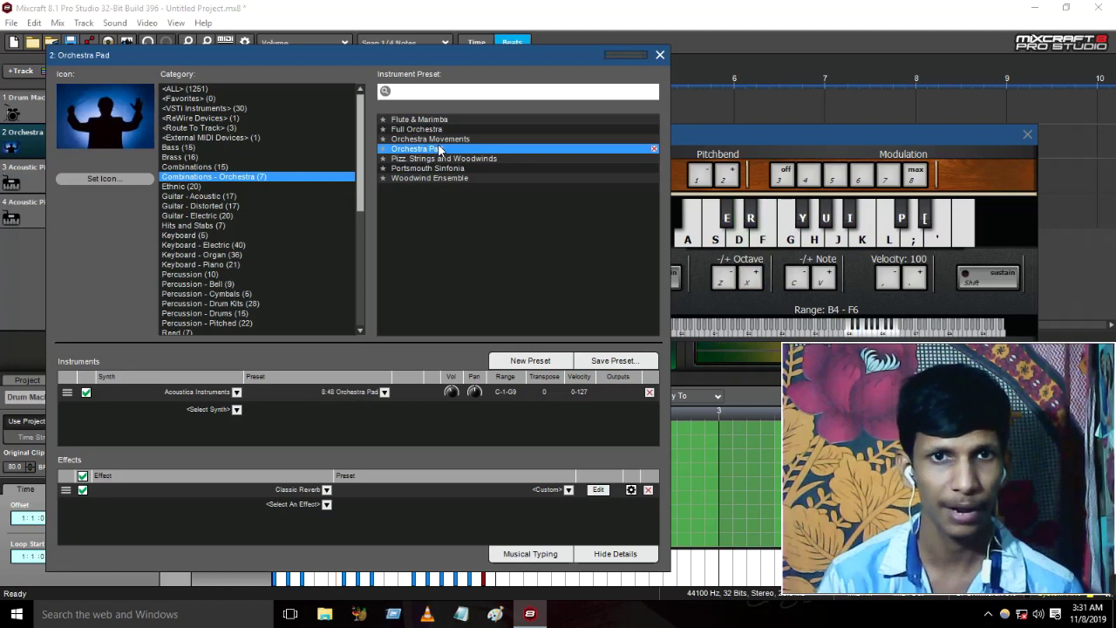
key(g)
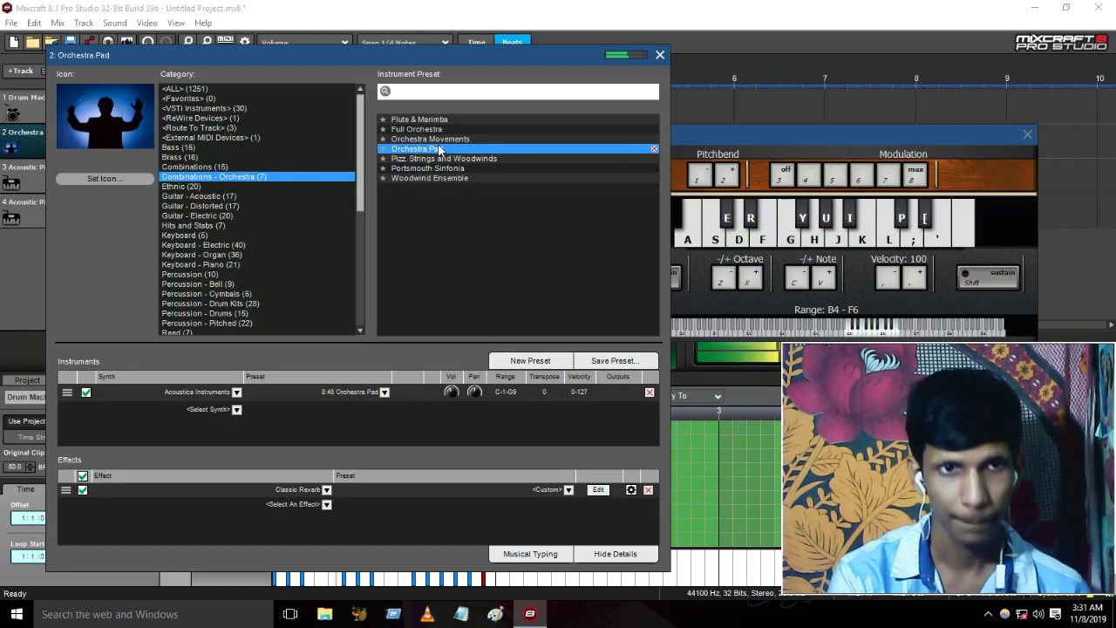
key(d)
key(j)
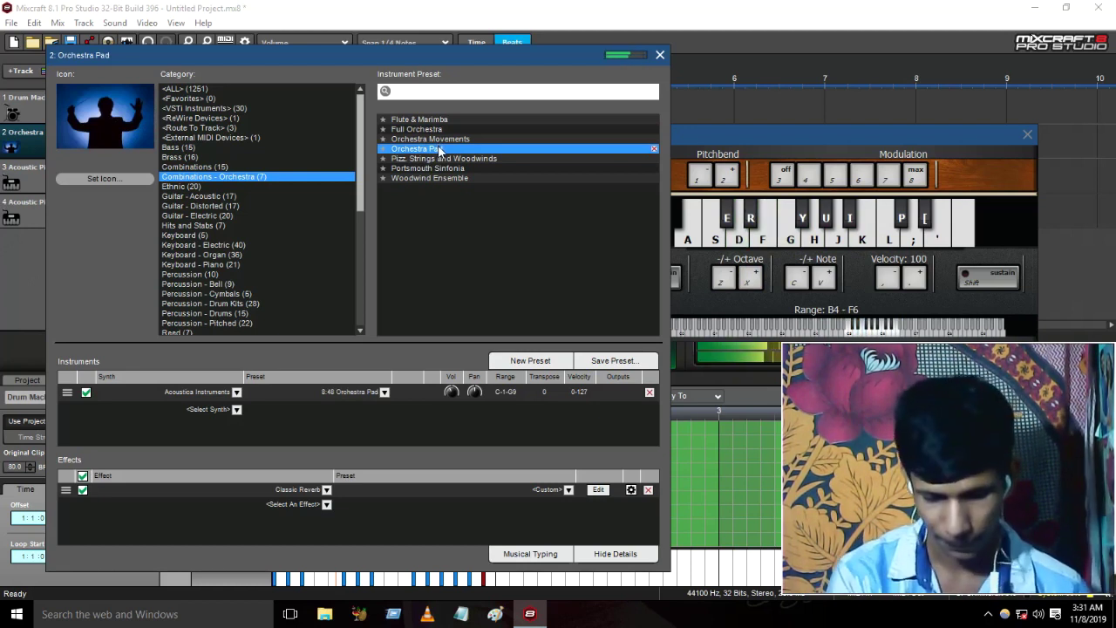
key(k)
key(j)
key(g)
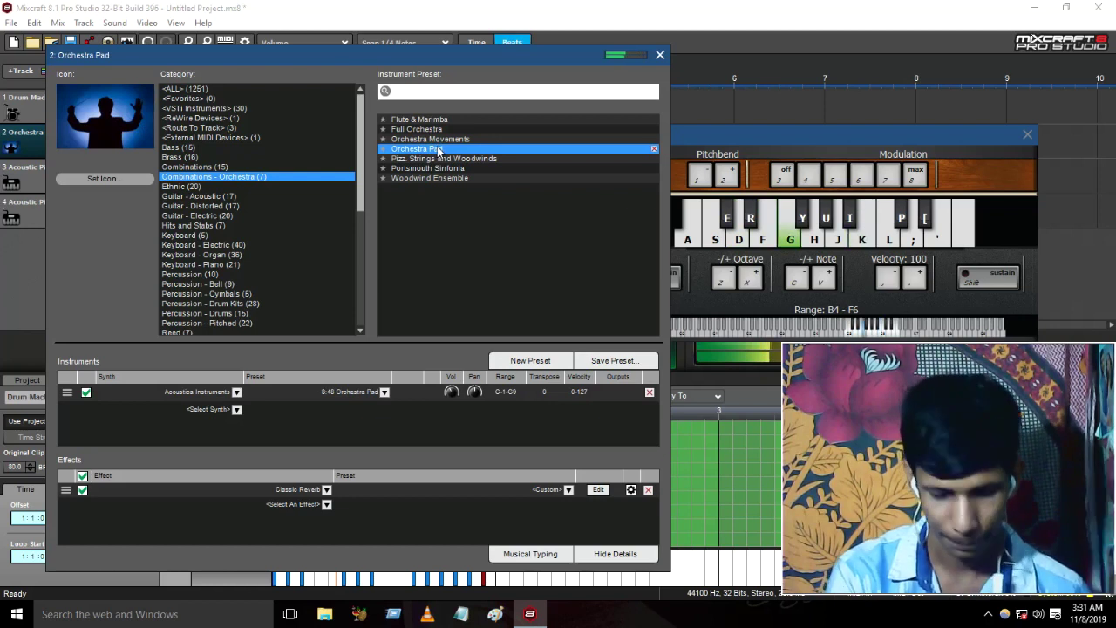
key(s)
key(a)
key(d)
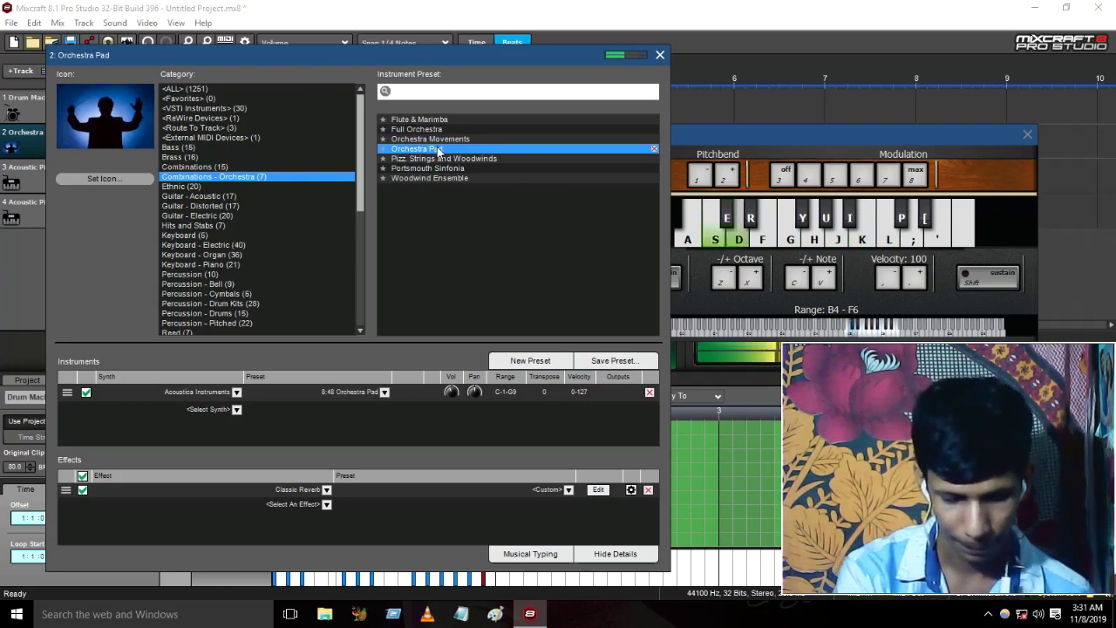
Browse the preset categories, assign the Nexus VSTi instrument to track 2, and open its editor.
key(s)
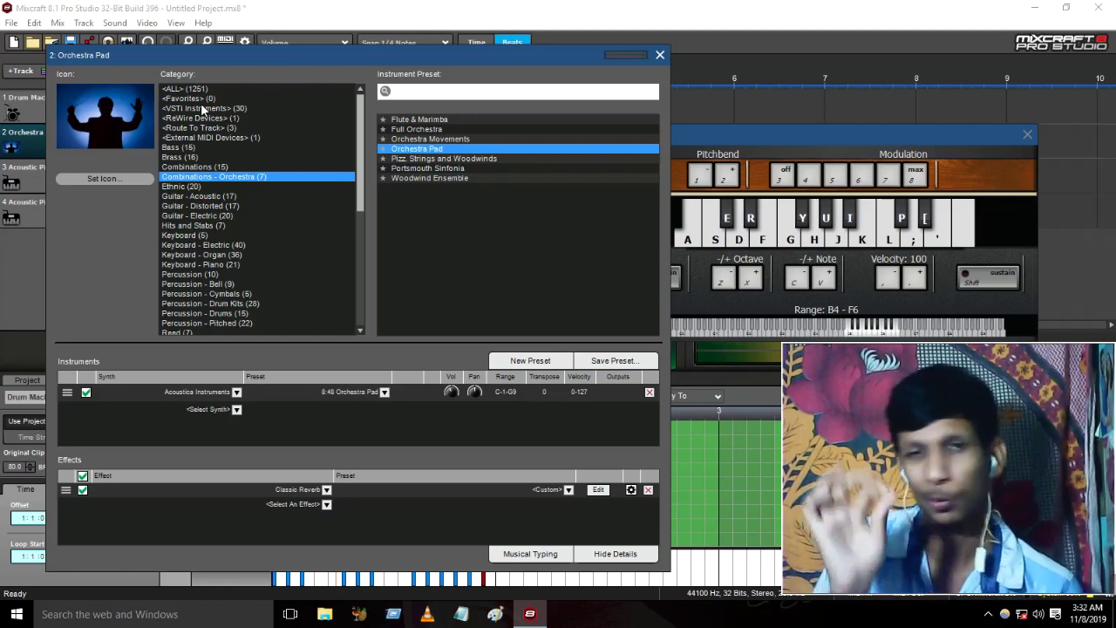
click(201, 88)
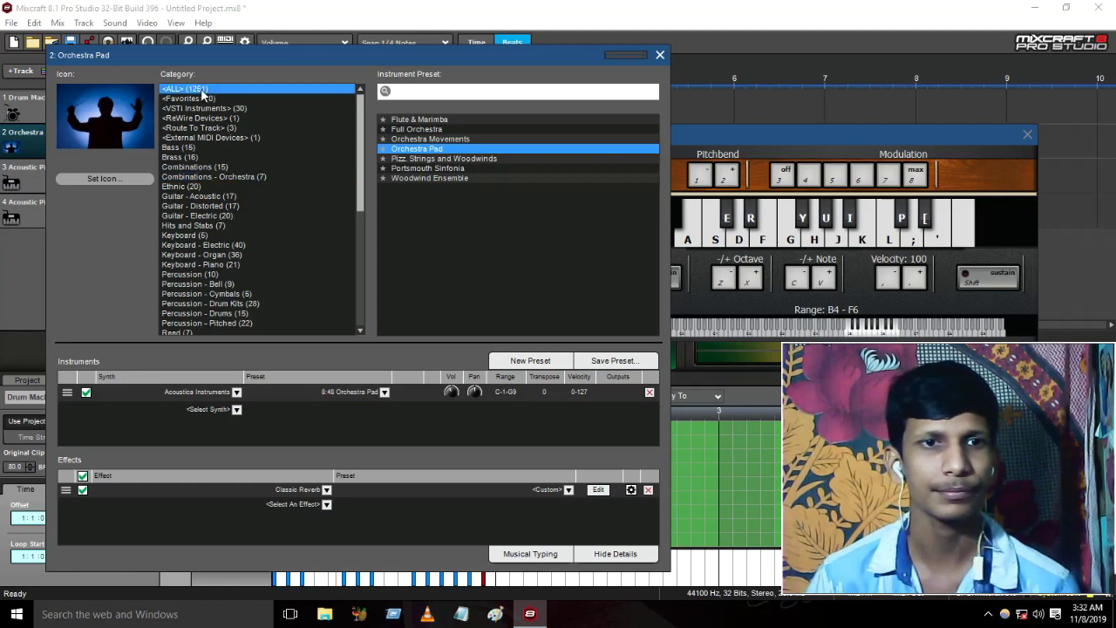
click(201, 98)
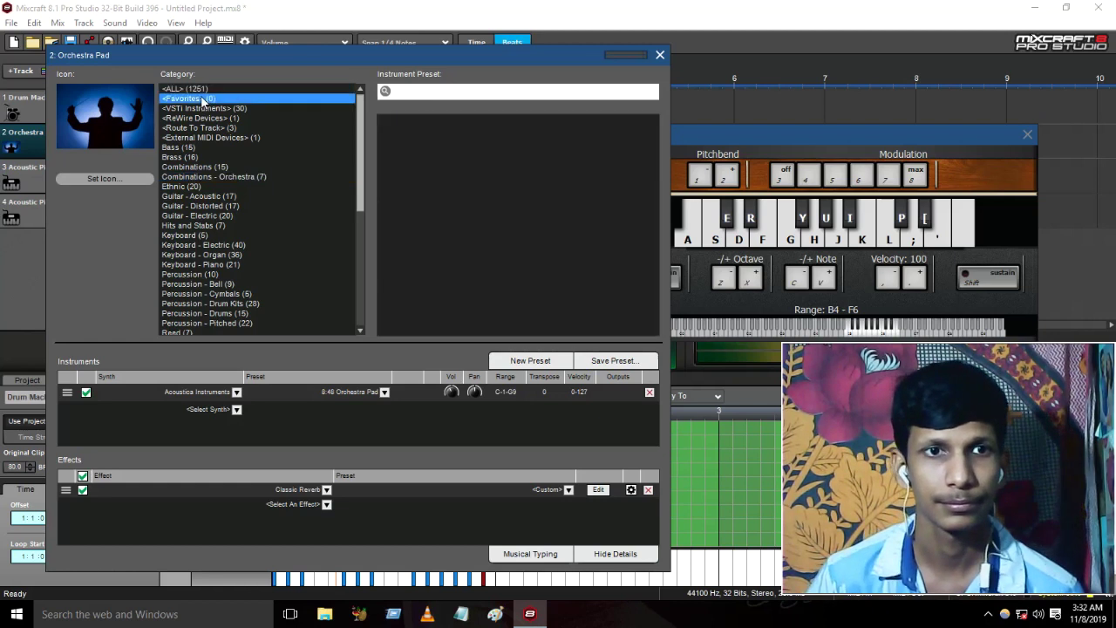
click(202, 108)
scroll(420, 290, down, 3)
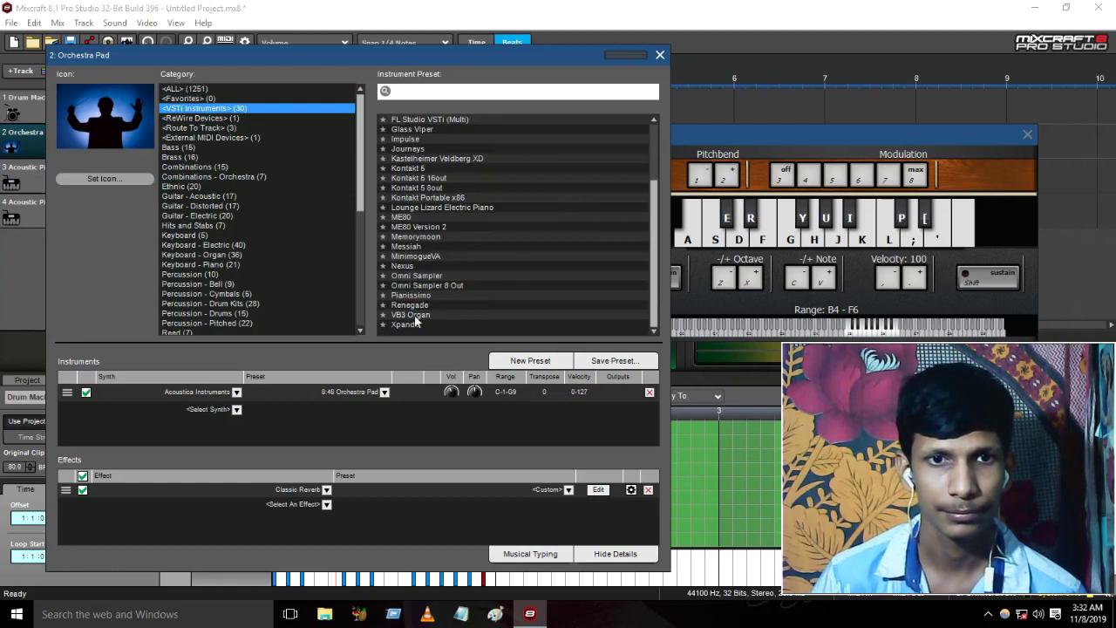
click(407, 266)
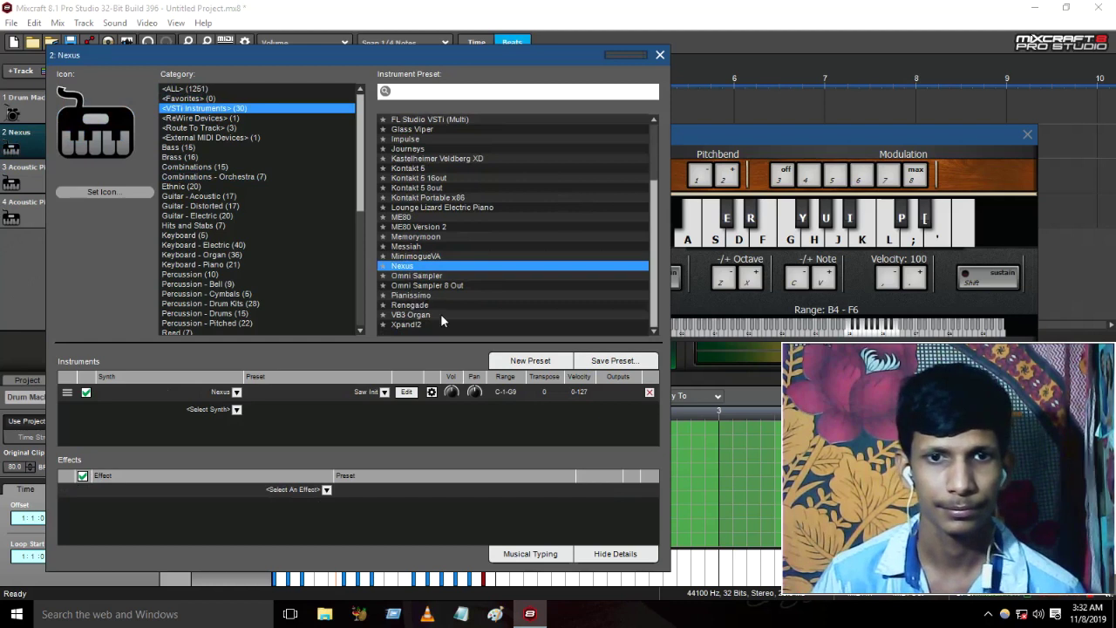
click(406, 392)
drag(587, 255, 381, 116)
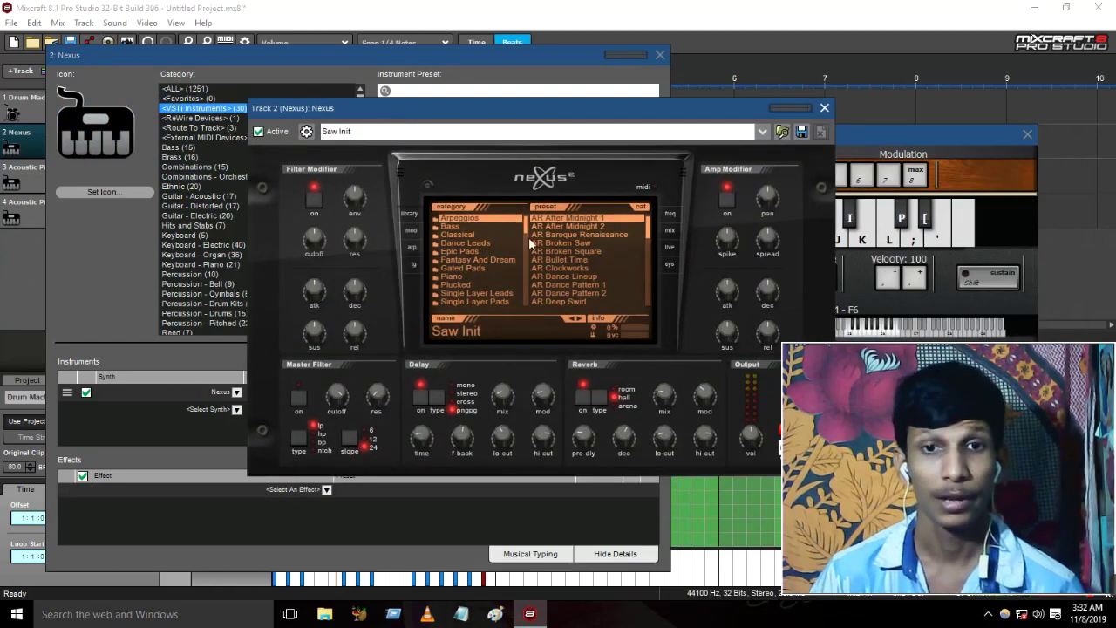
Load the Cello Section 1 preset from the XP Dance Orchestra category in Nexus.
drag(526, 230, 528, 270)
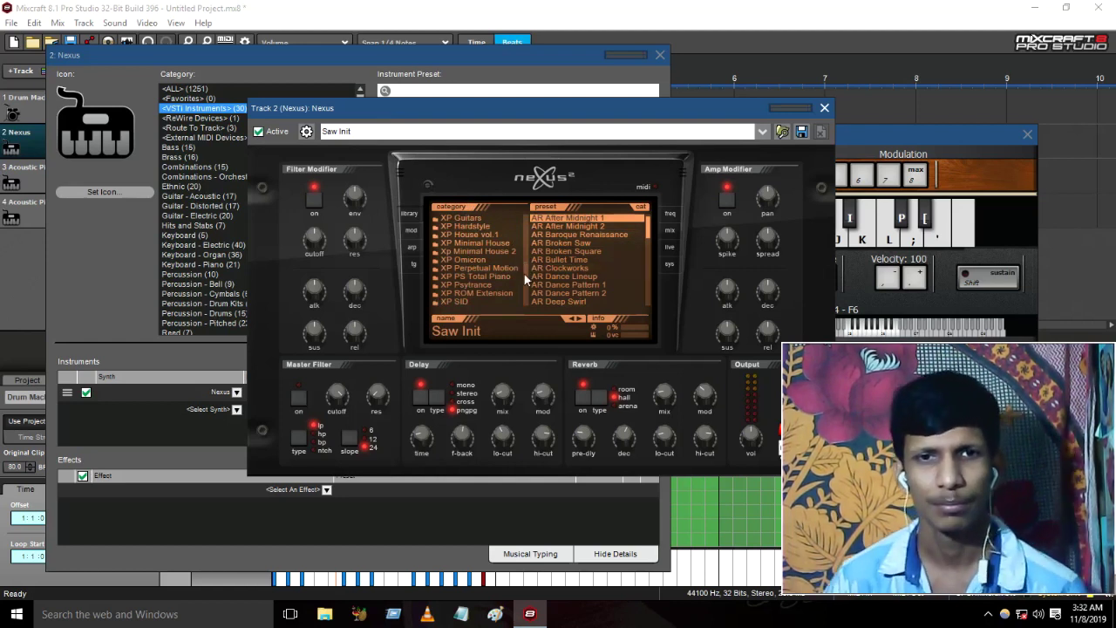
drag(526, 277, 529, 251)
click(512, 269)
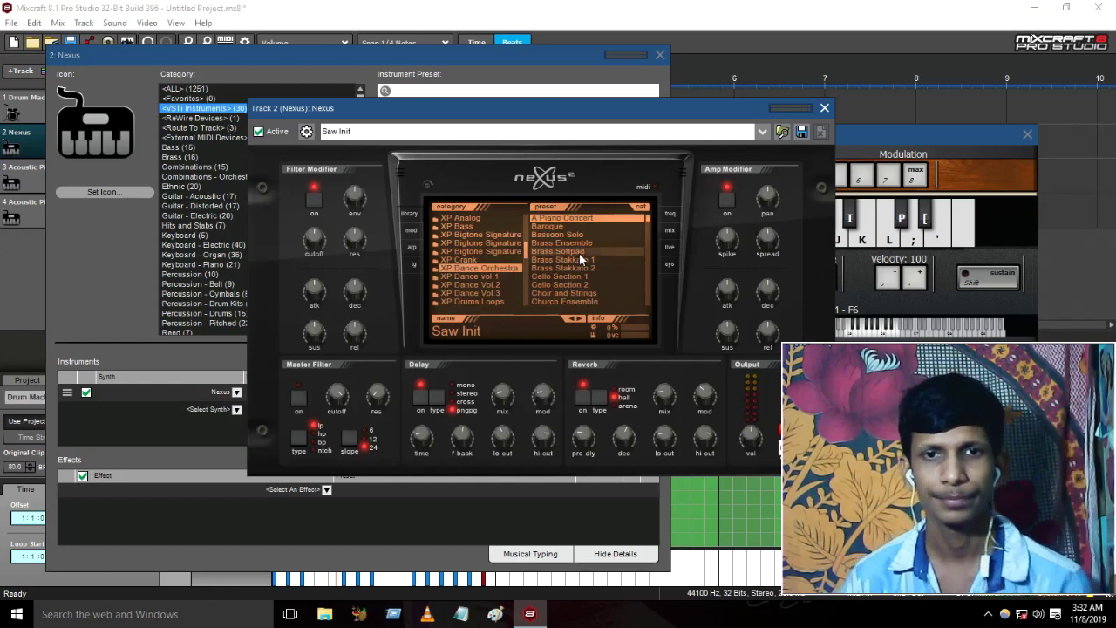
click(579, 275)
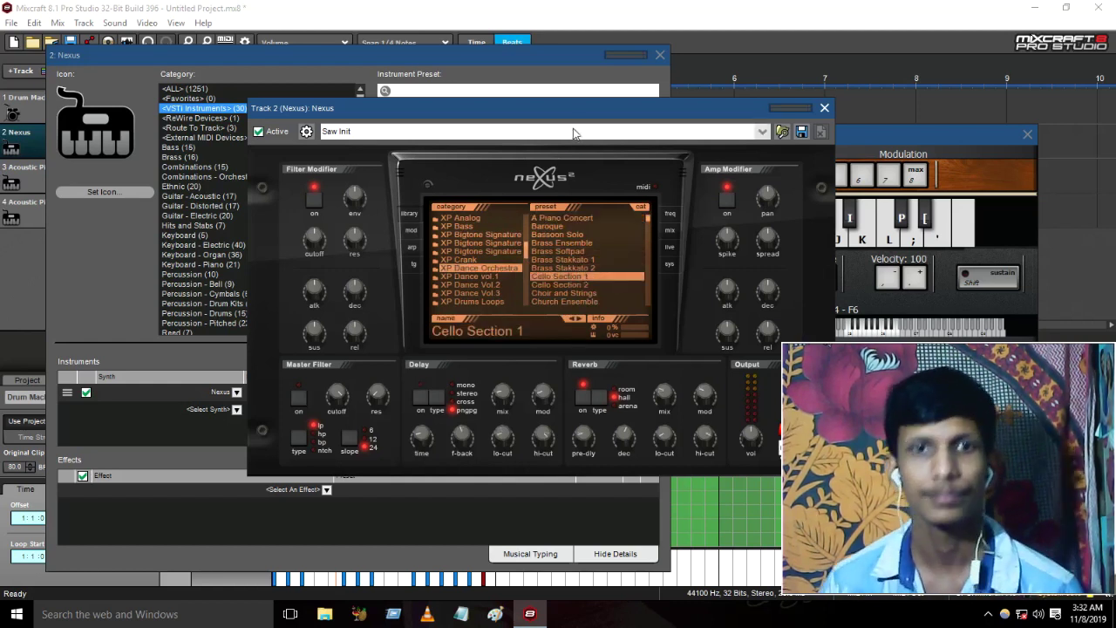
Play a short melody with the Cello Section 1 sound in the B4–F6 range.
click(866, 137)
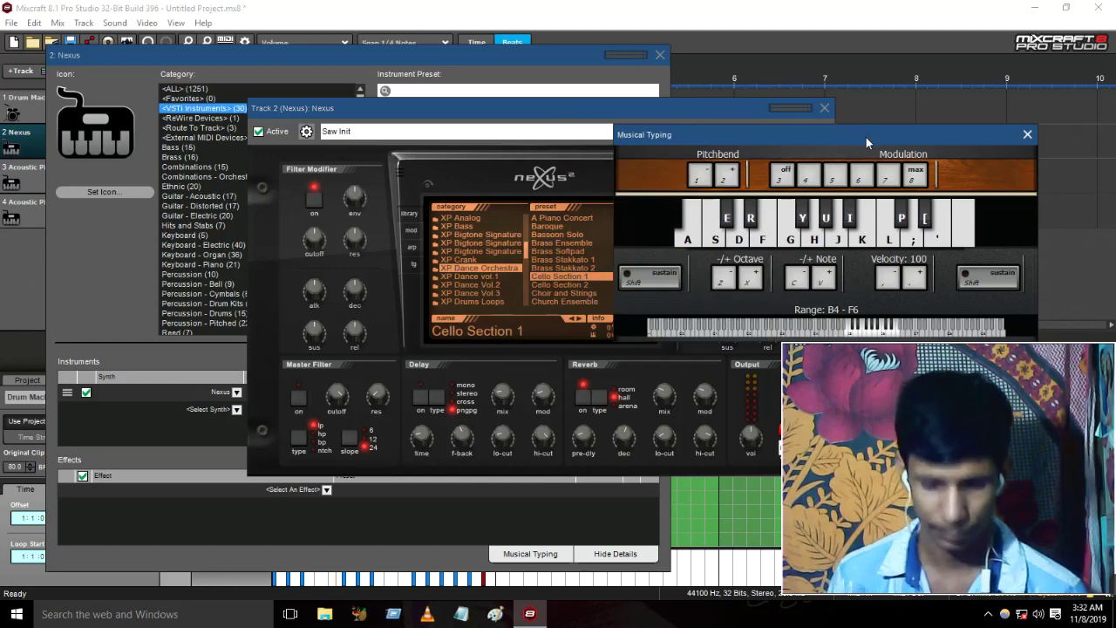
key(h)
key(g)
key(f)
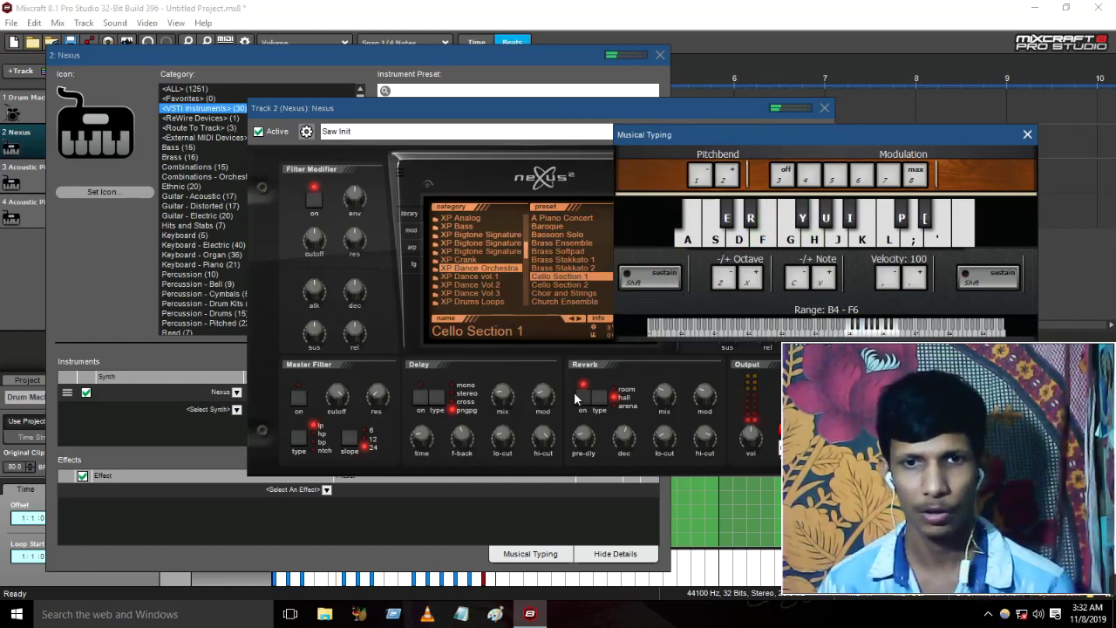
click(580, 398)
click(863, 141)
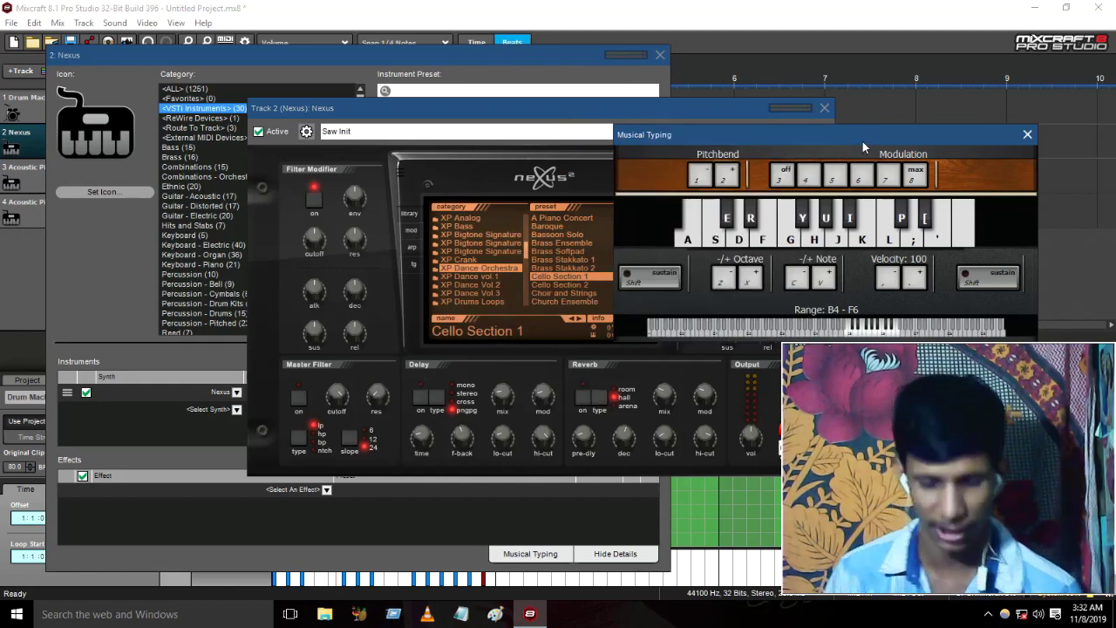
key(h)
key(g)
key(f)
key(g)
key(d)
key(f)
key(s)
key(d)
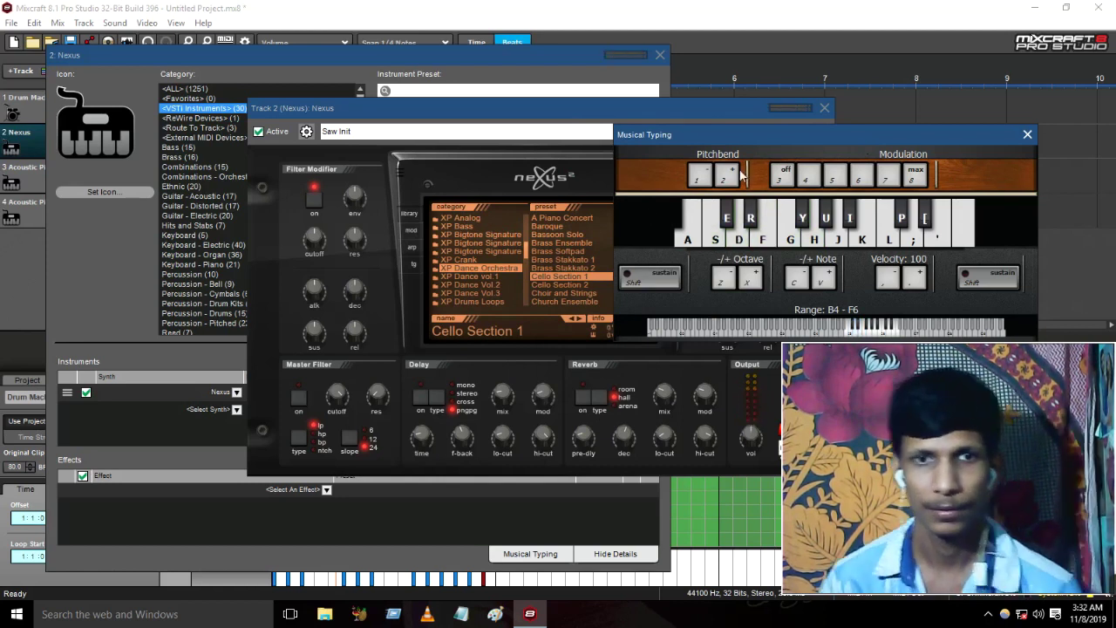
Audition the Brass Softpad and Drama Strings 1 presets from XP Dance Orchestra in Nexus.
click(572, 250)
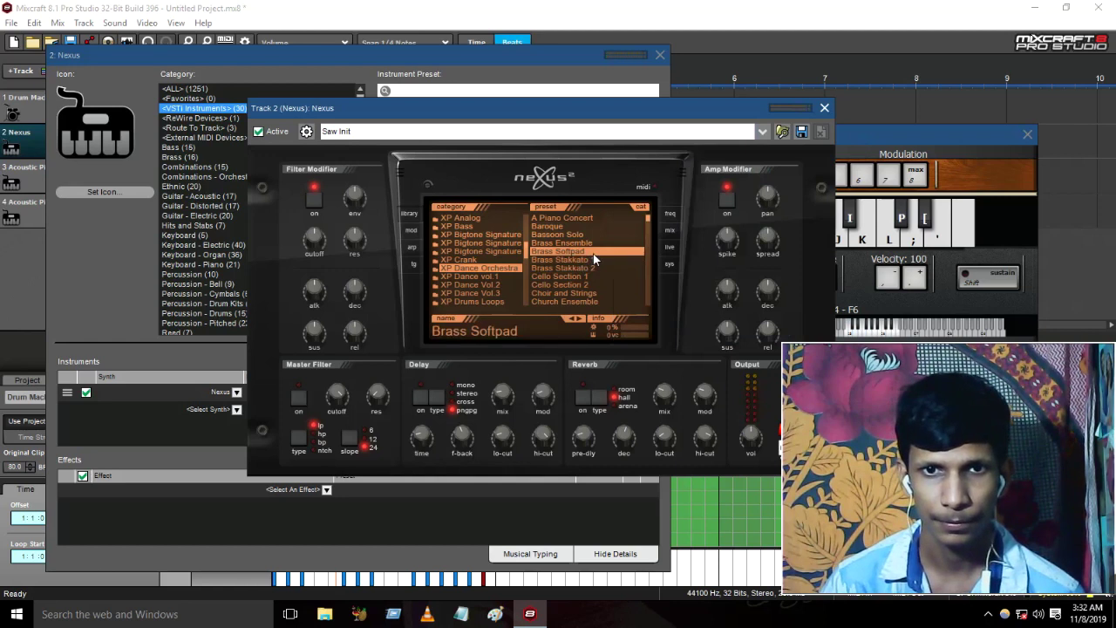
key(a)
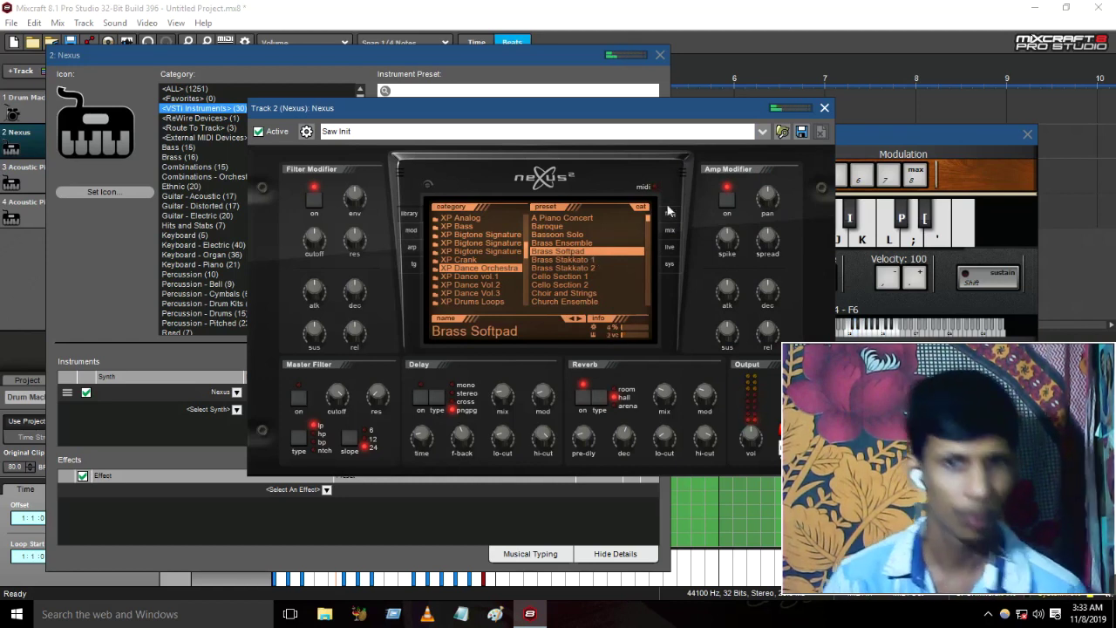
drag(649, 218, 649, 229)
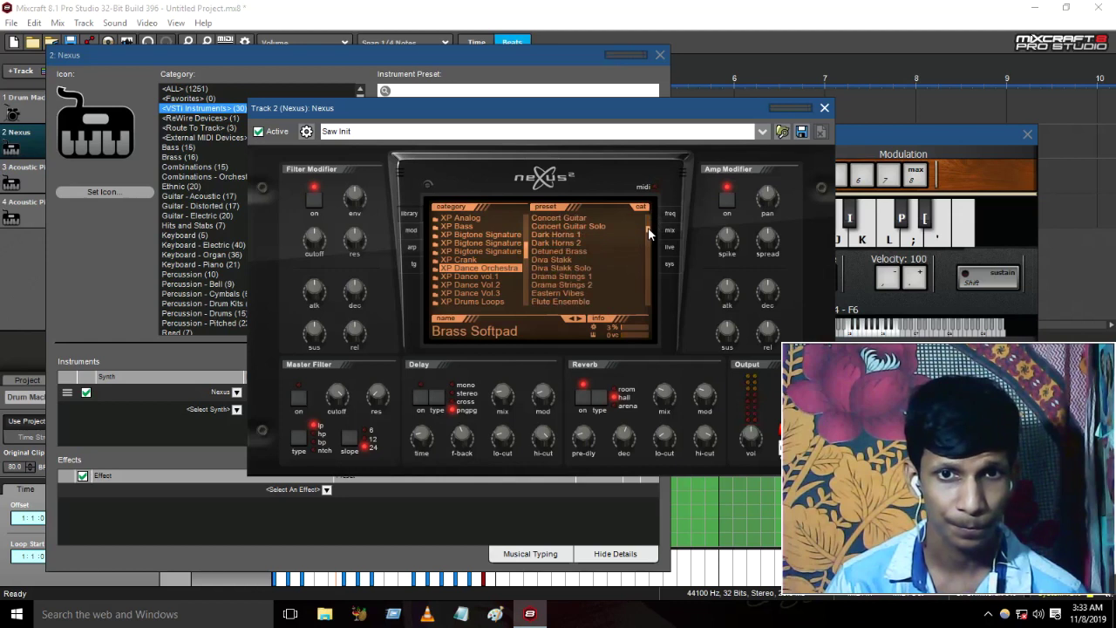
click(567, 277)
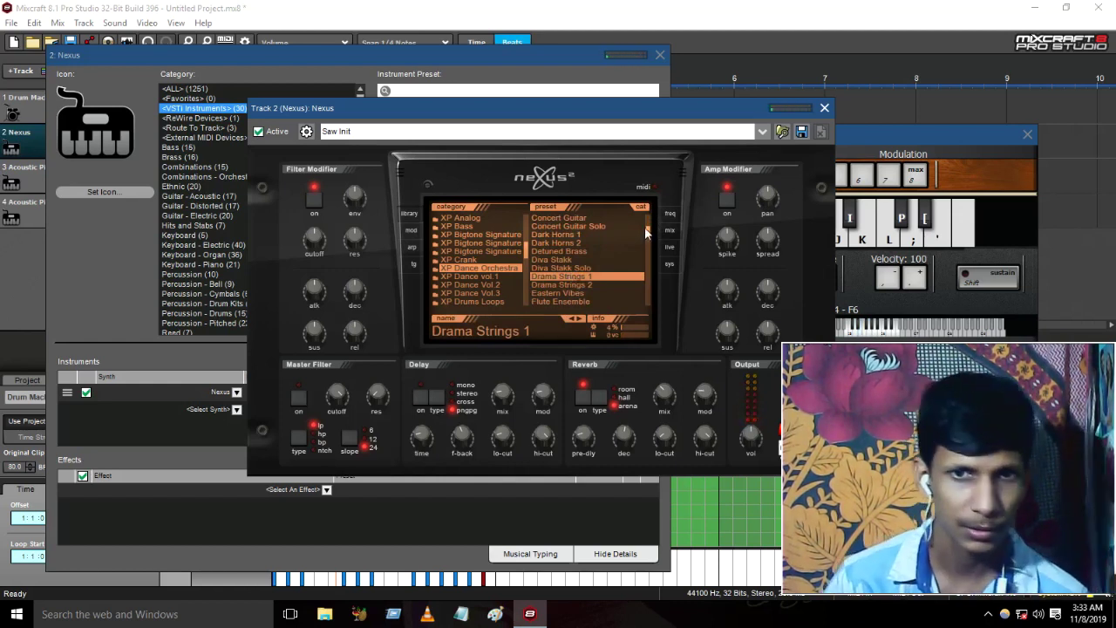
Load the Golden Horns preset in Nexus and lower the Musical Typing range to B2–F4.
scroll(648, 230, down, 3)
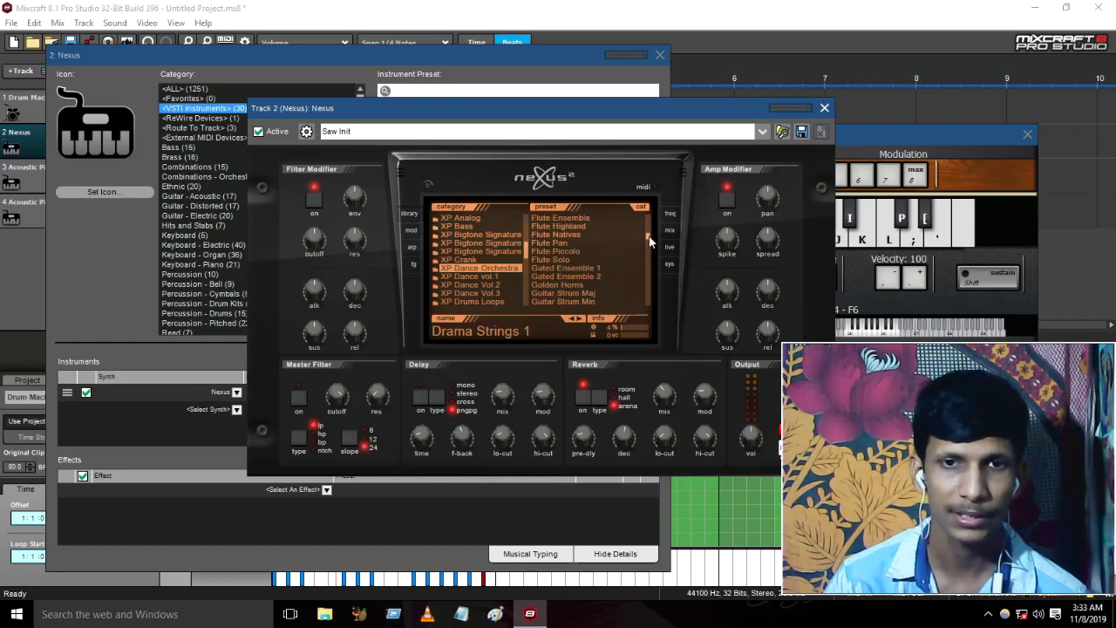
click(605, 284)
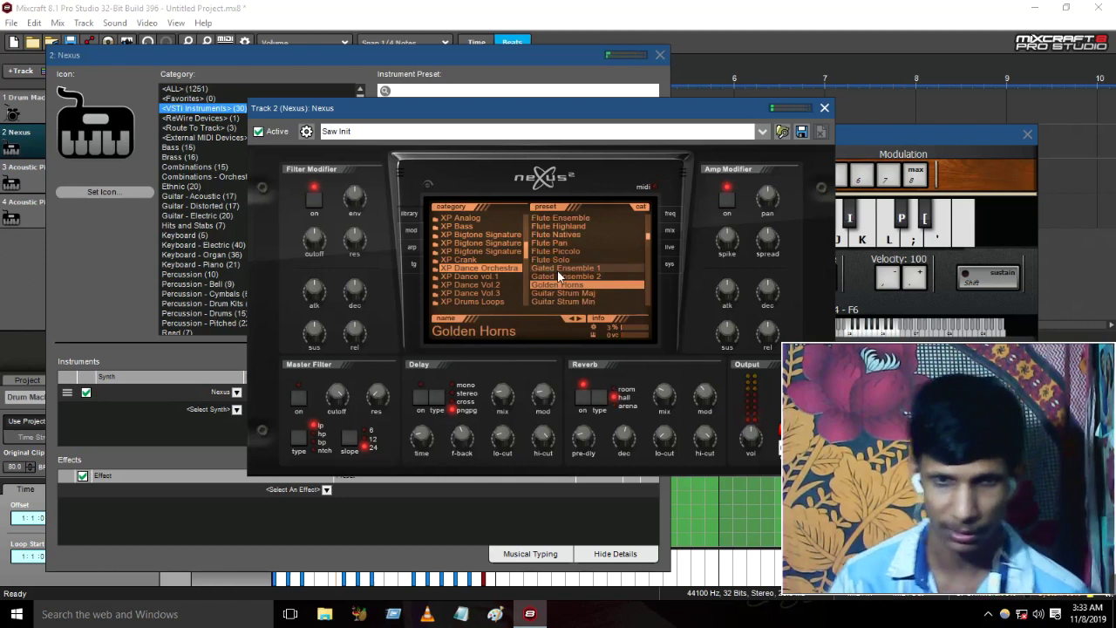
key(z)
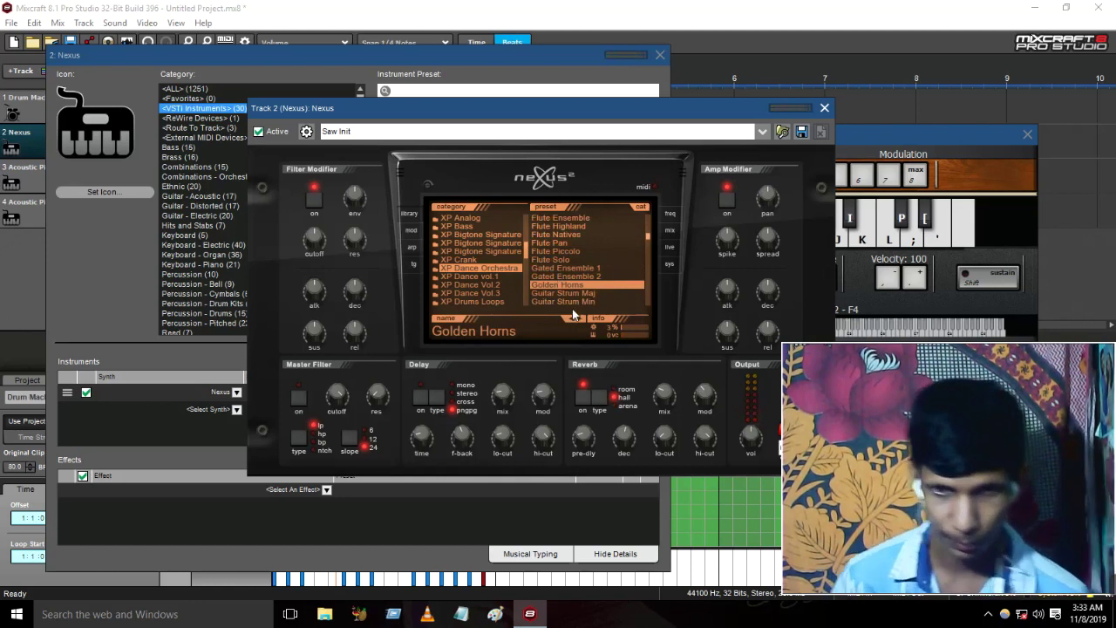
drag(750, 434, 731, 408)
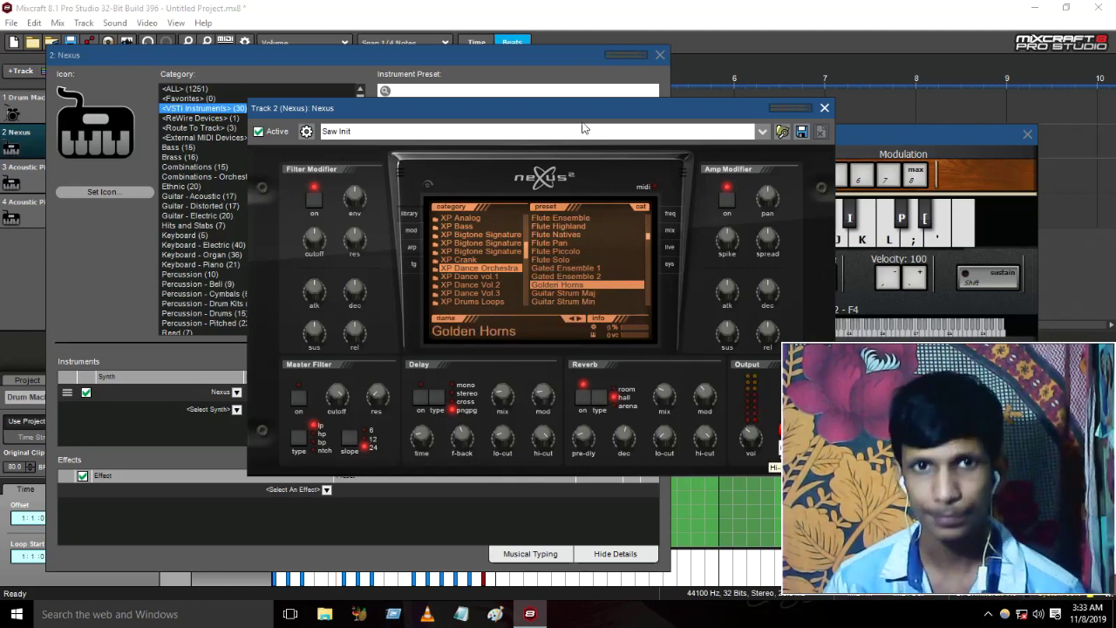
Set the Musical Typing range to B3–F5, play repeated low notes with Golden Horns, and close the Nexus editor.
key(a)
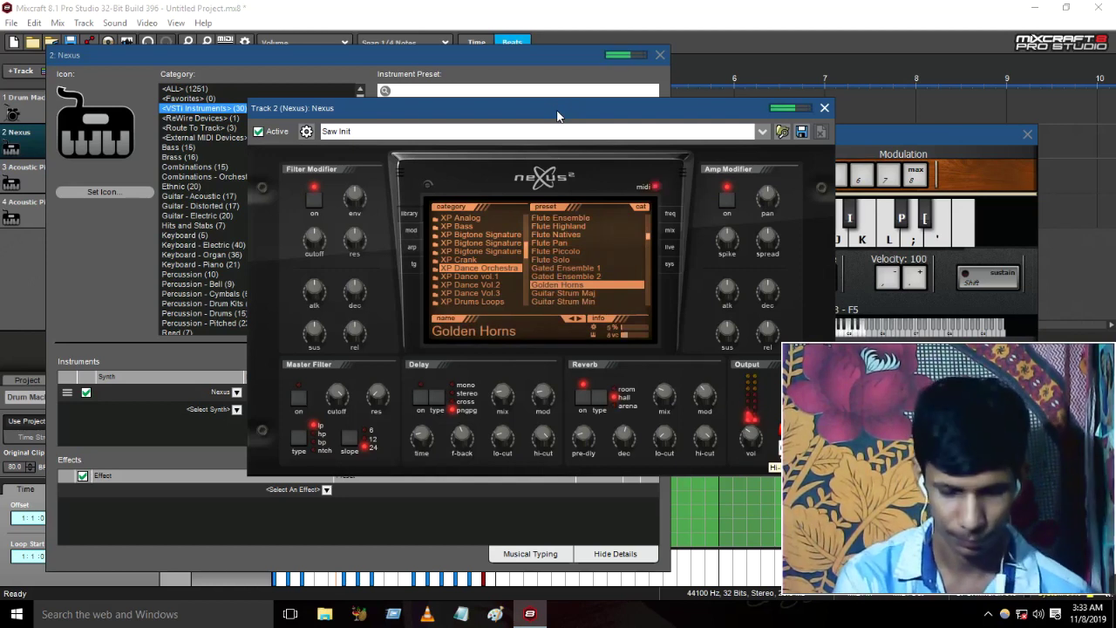
key(x)
key(a)
key(a)
key(a)
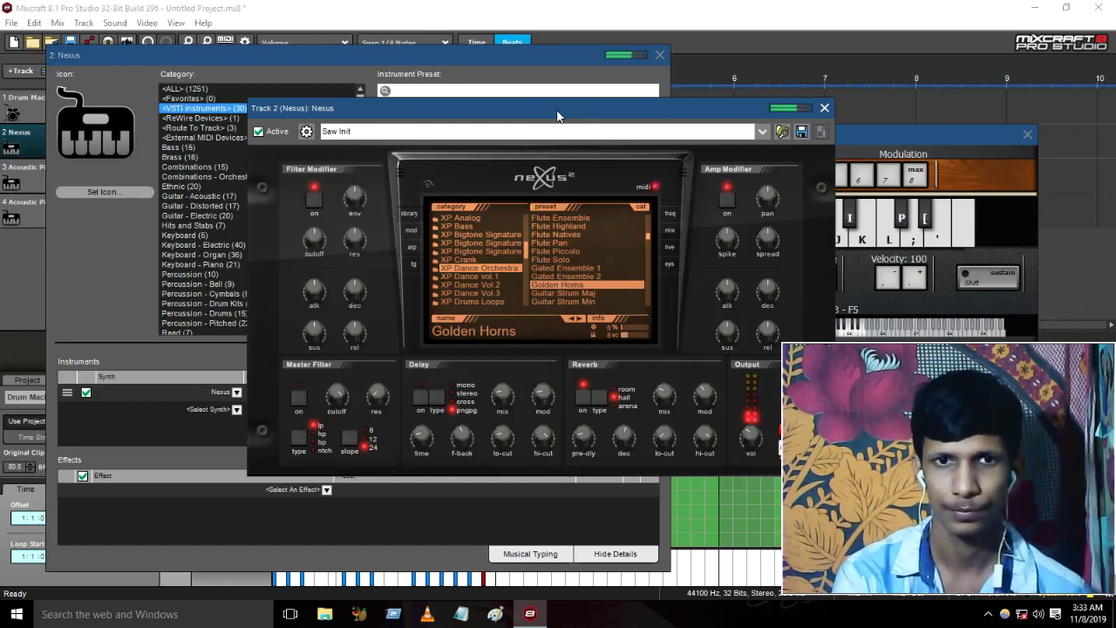
key(a)
key(a)
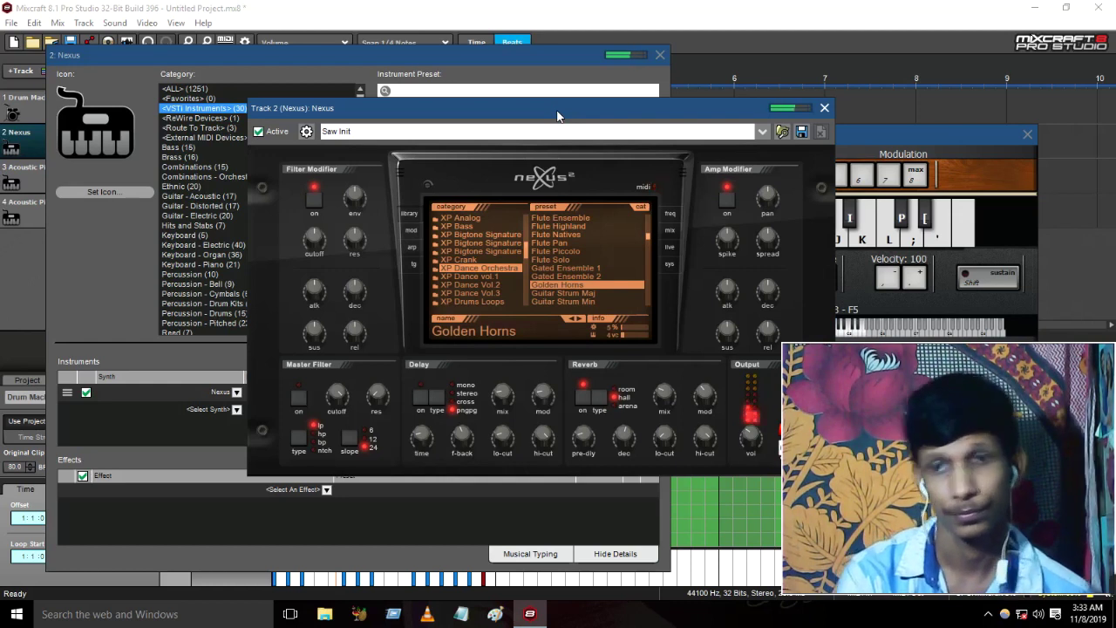
click(825, 109)
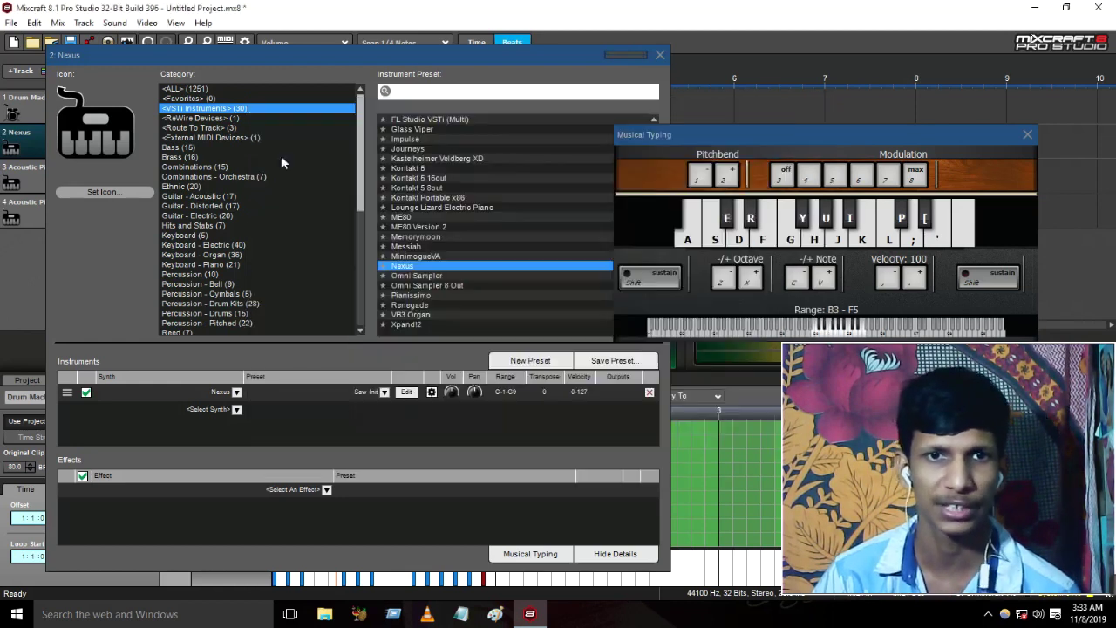
Assign the Trumpet preset from the Brass category to track 2.
click(189, 157)
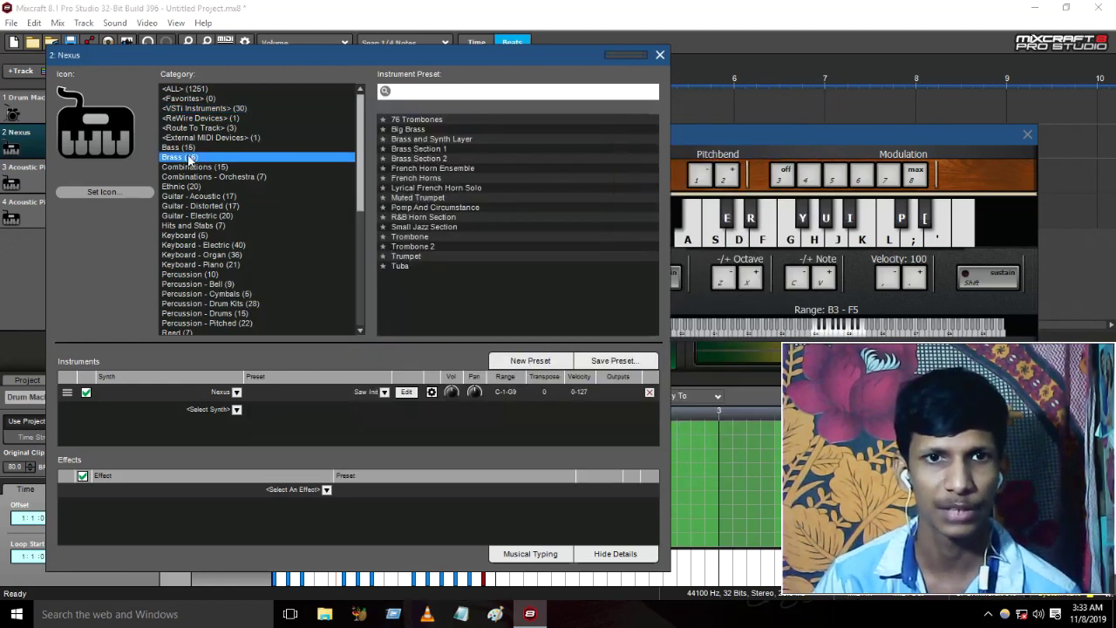
click(409, 255)
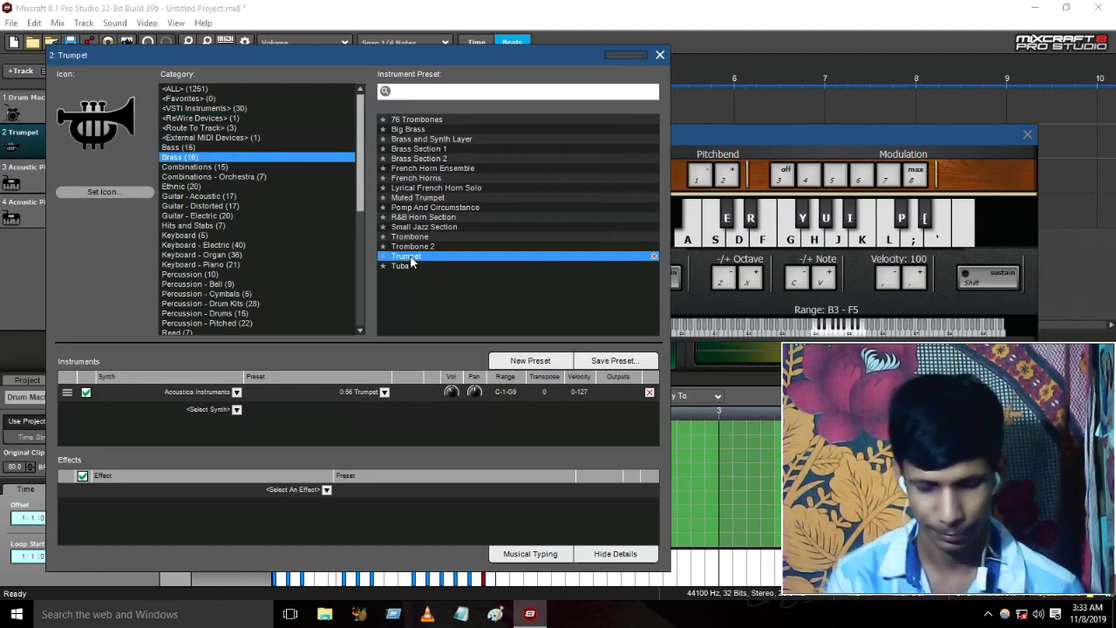